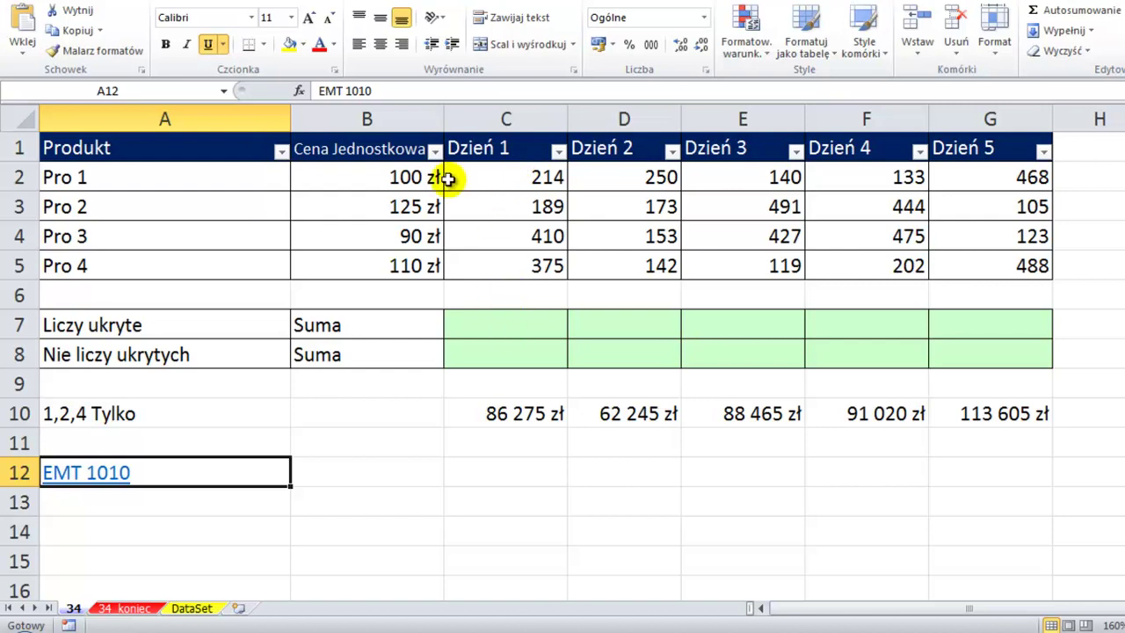
Check the sums of the unit prices and Dzień 1 quantities, then hide the Pro 2 row and undo it.
mouse_move(416, 177)
left_mouse_down()
mouse_move(422, 284)
mouse_move(419, 265)
left_mouse_up()
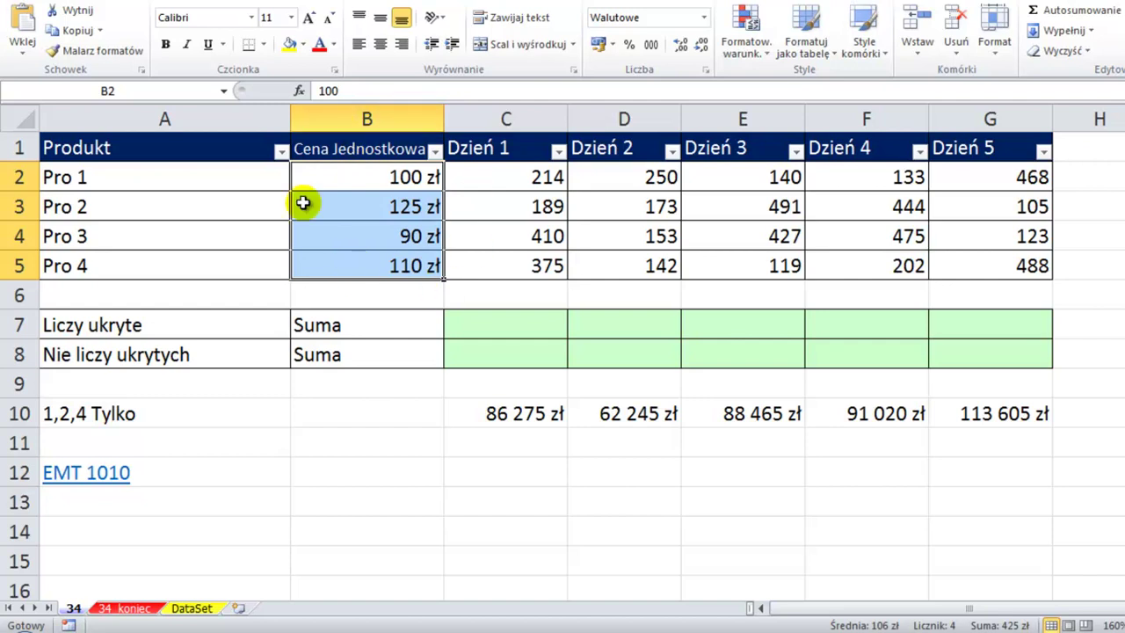
left_click_drag(516, 172, 515, 274, "ctrl")
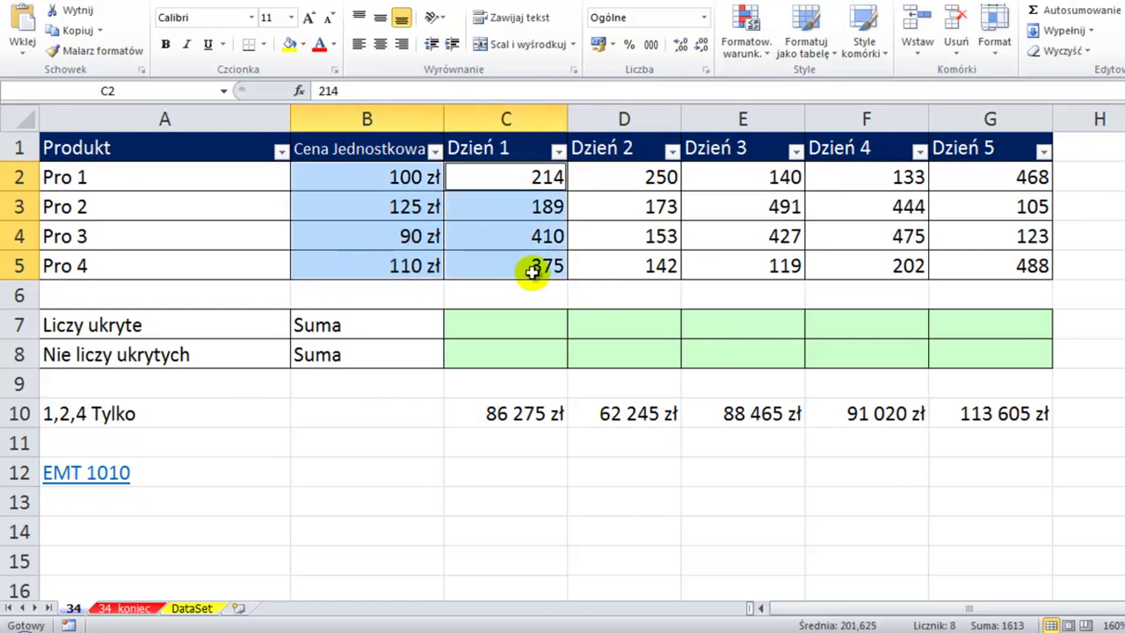
left_click(29, 207)
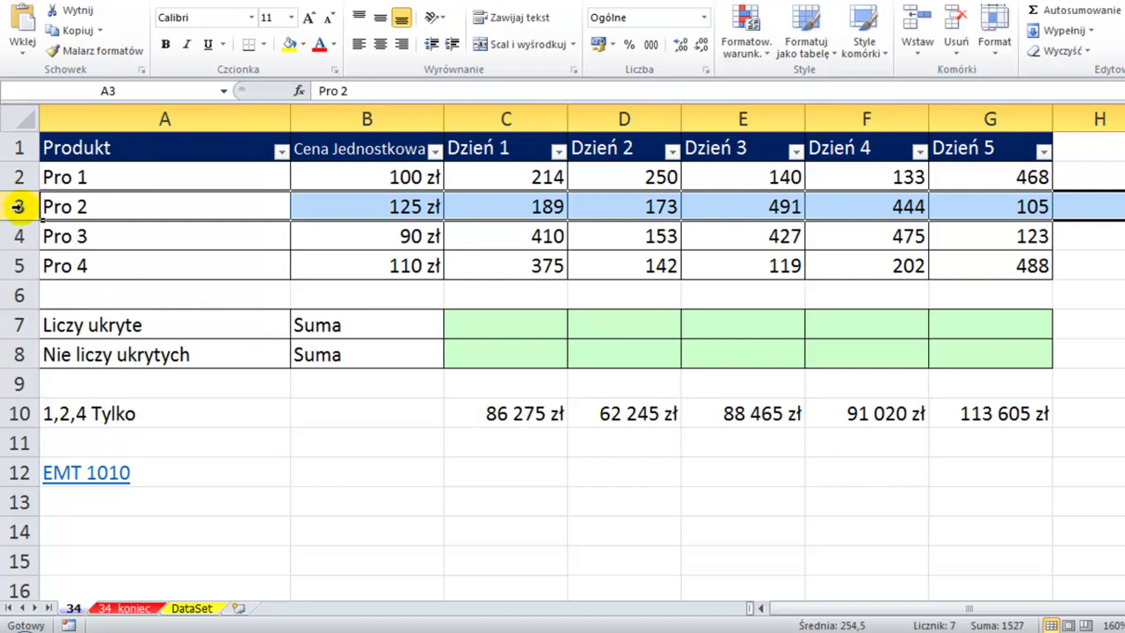
right_click(18, 207)
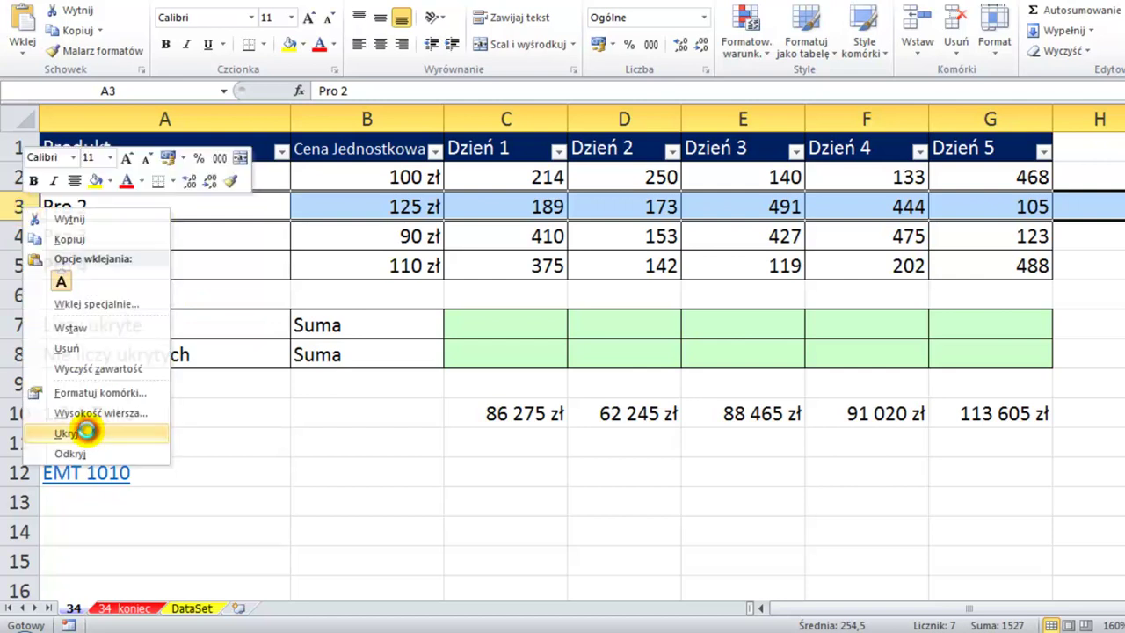
left_click(88, 433)
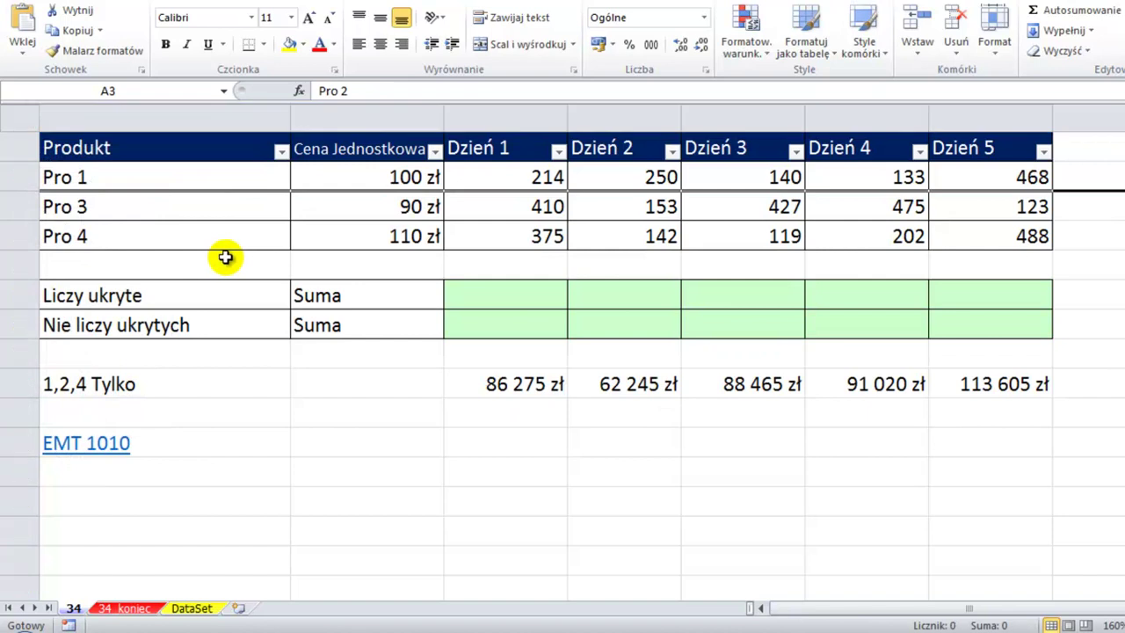
key("ctrl+z")
Filter Pro 2 out of the Produkt column, then undo the filter.
left_click(281, 151)
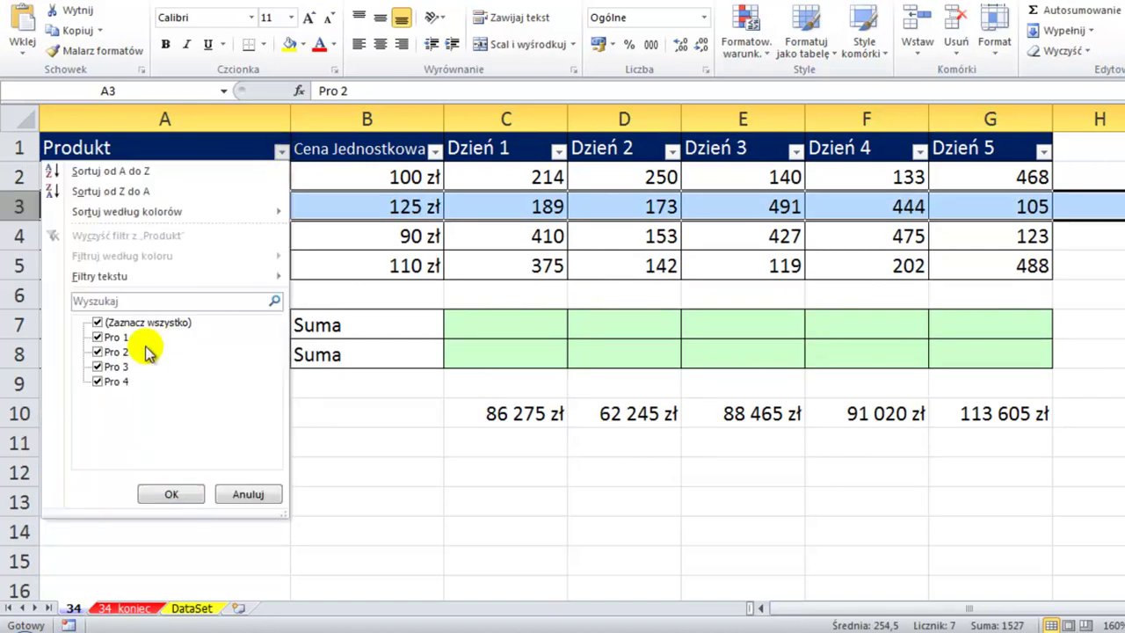
left_click(97, 351)
left_click(173, 494)
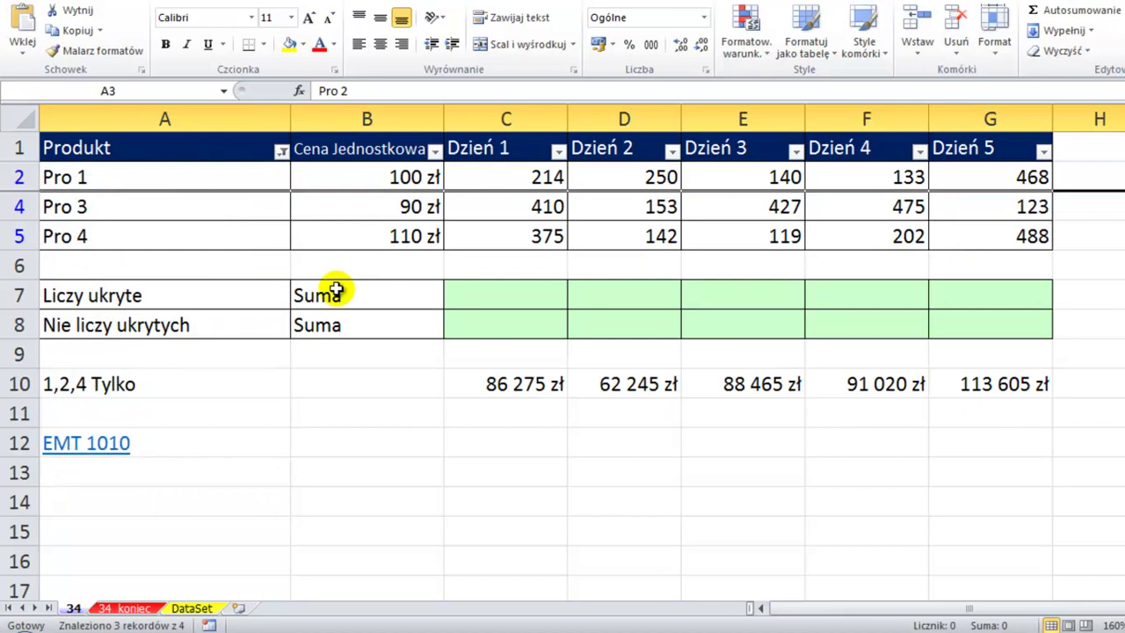
key("ctrl+z")
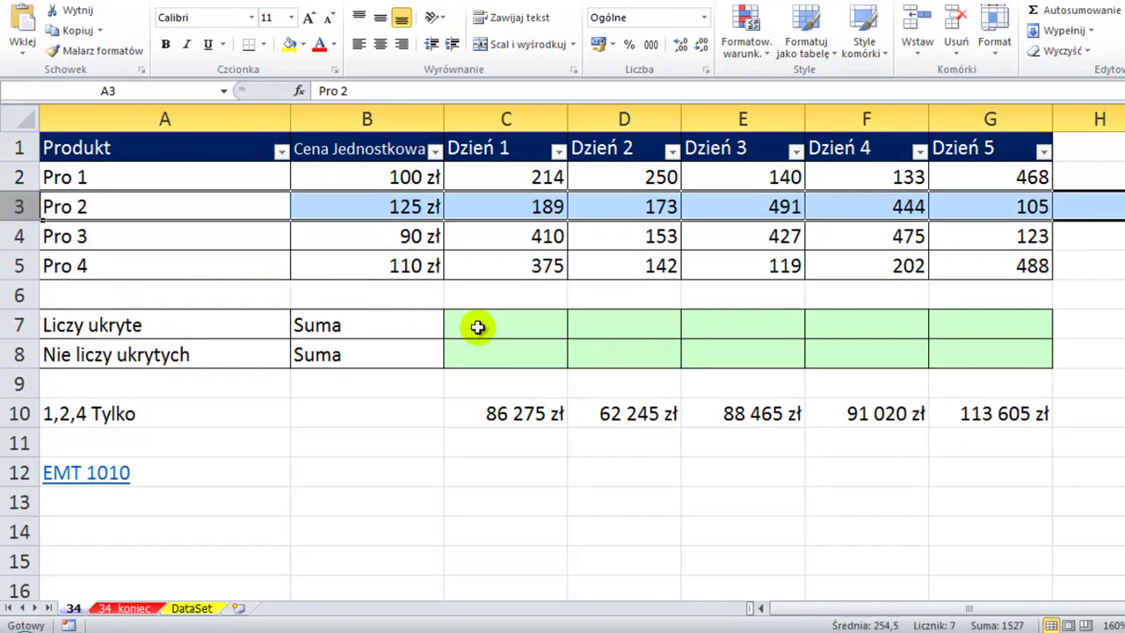
Enter =SUMA.ILOCZYNÓW($B$2:$B$5;C2:C5) in C7 and fill it across to G7.
left_click(478, 326)
type("=su")
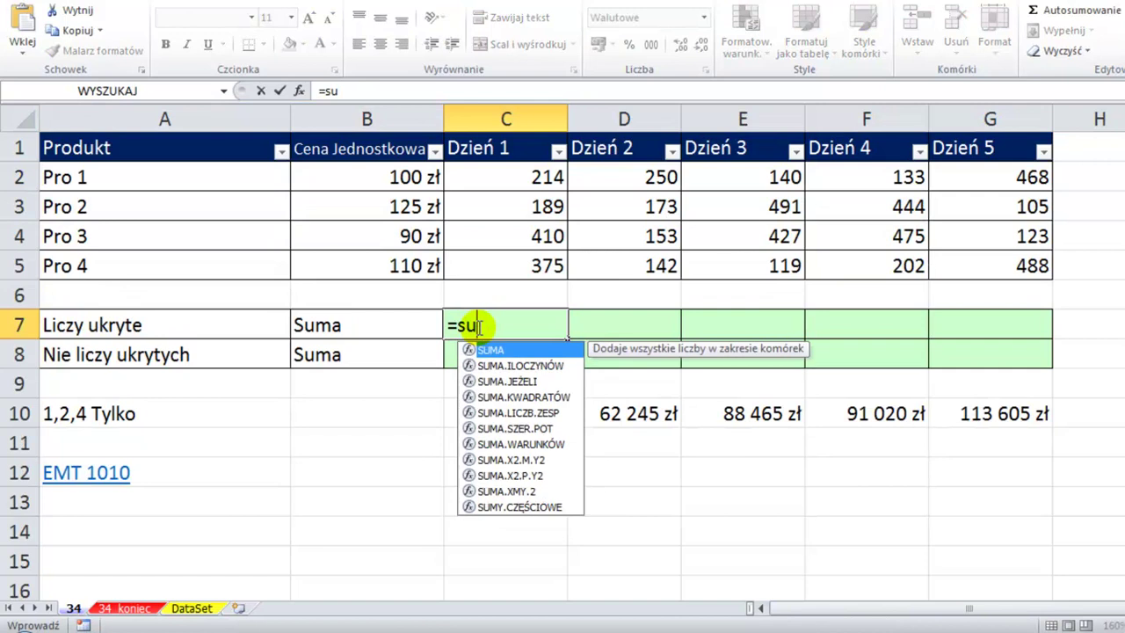
key("Down")
key("Tab")
left_click_drag(401, 179, 399, 265)
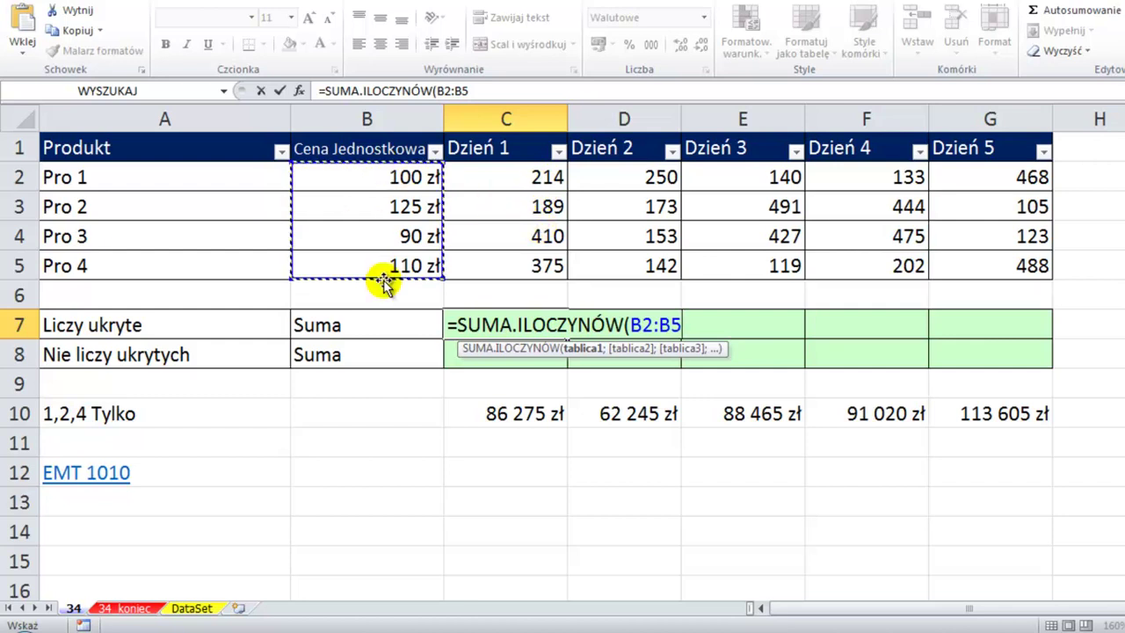
key("F4")
type("$B$5;")
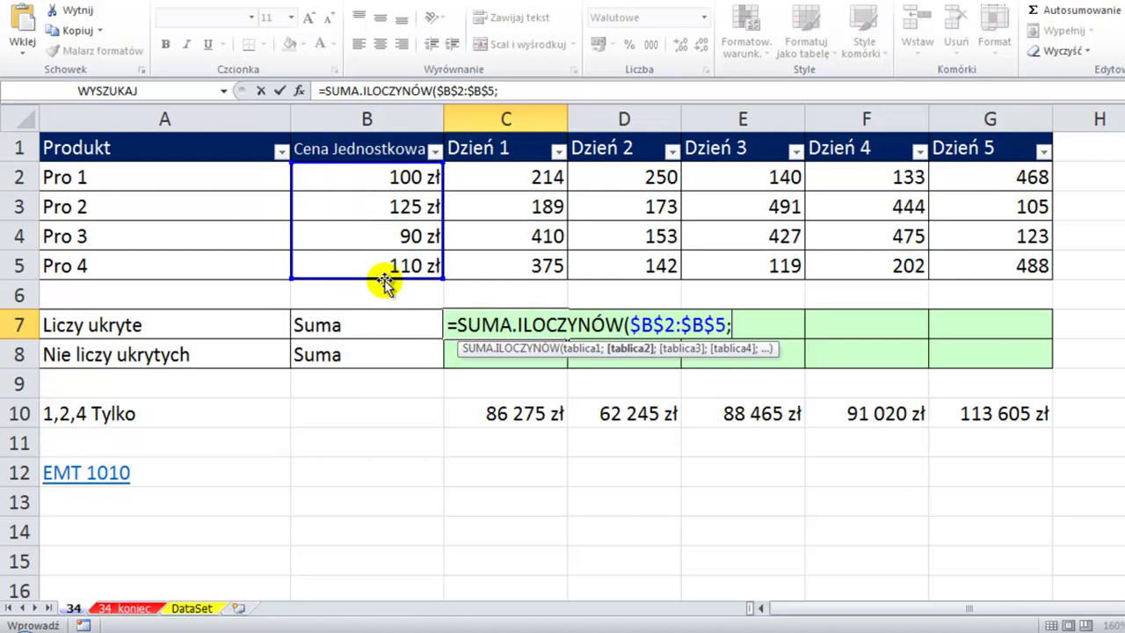
left_click_drag(494, 176, 497, 270)
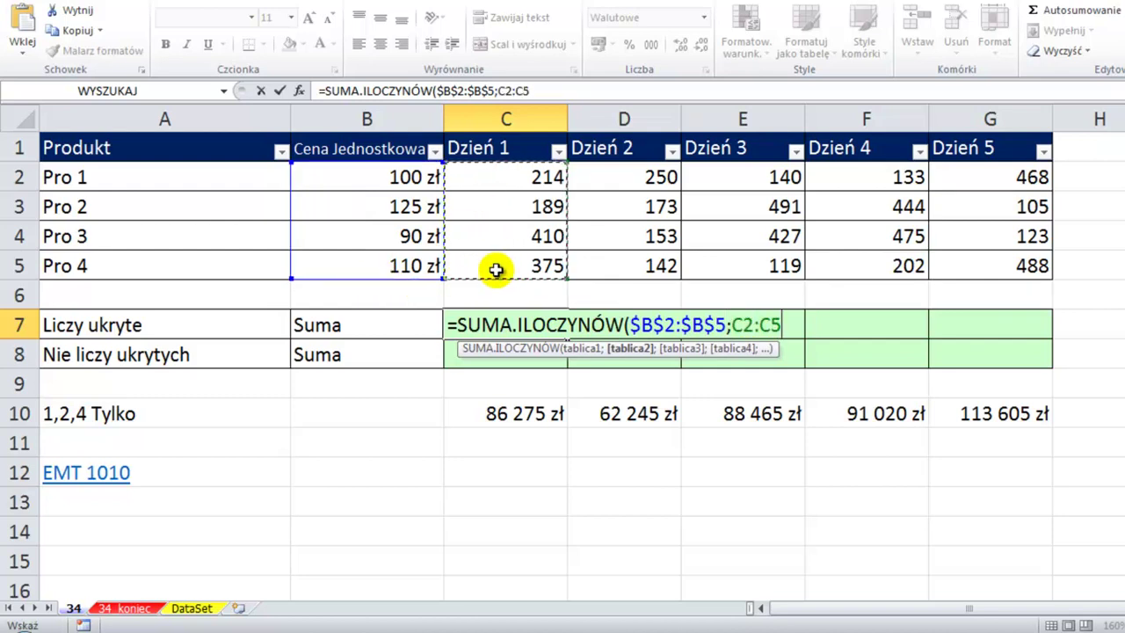
type(")")
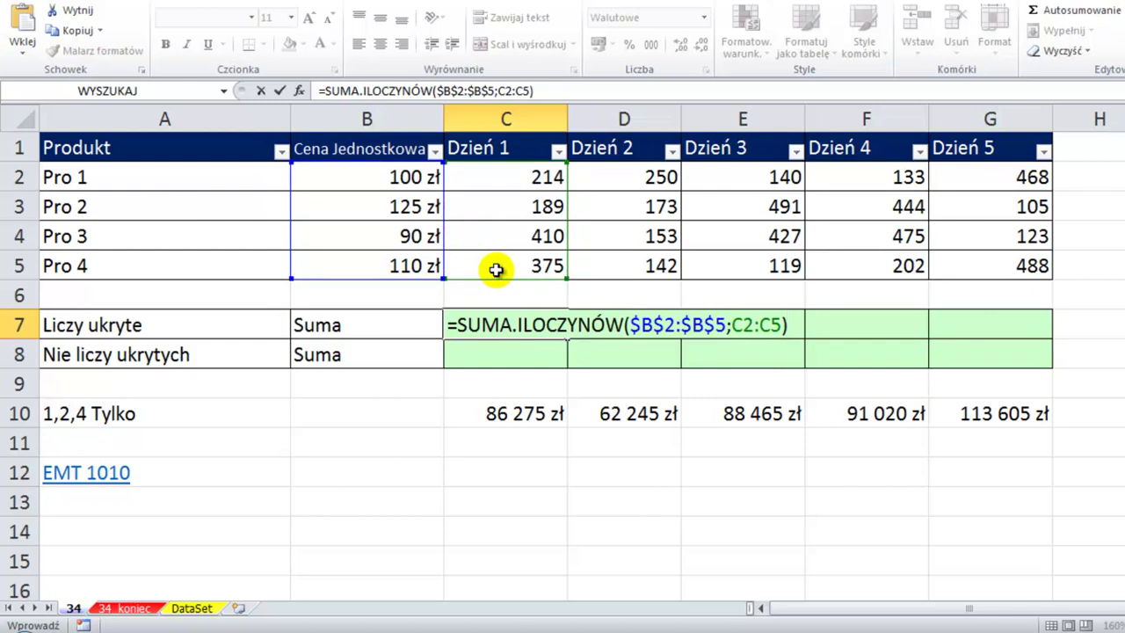
key("ctrl+Return")
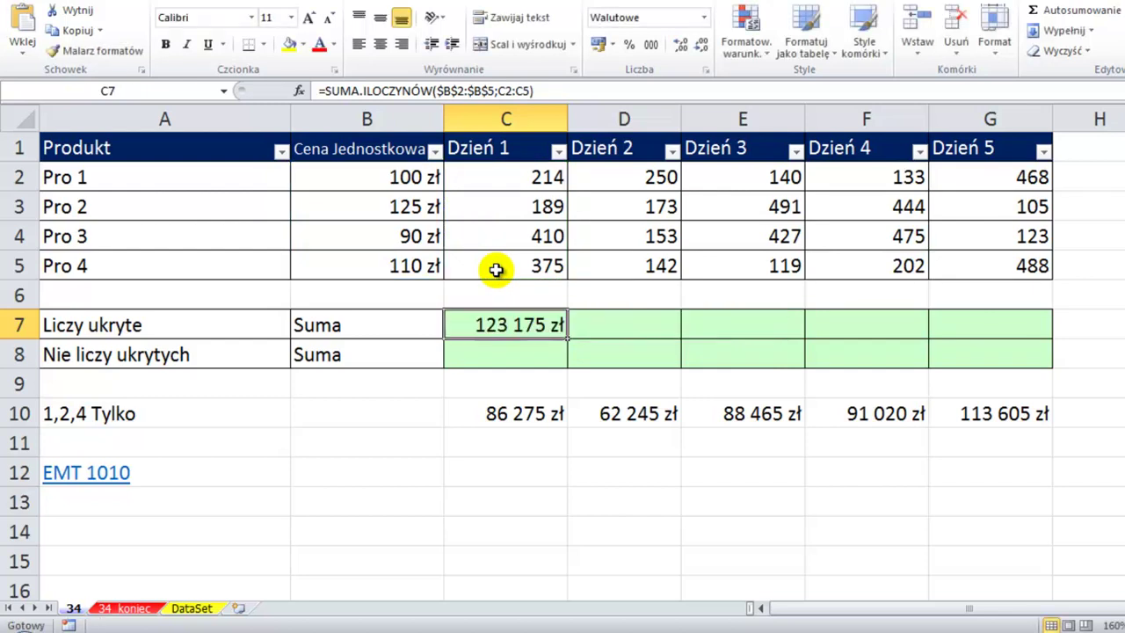
left_click_drag(571, 337, 1010, 334)
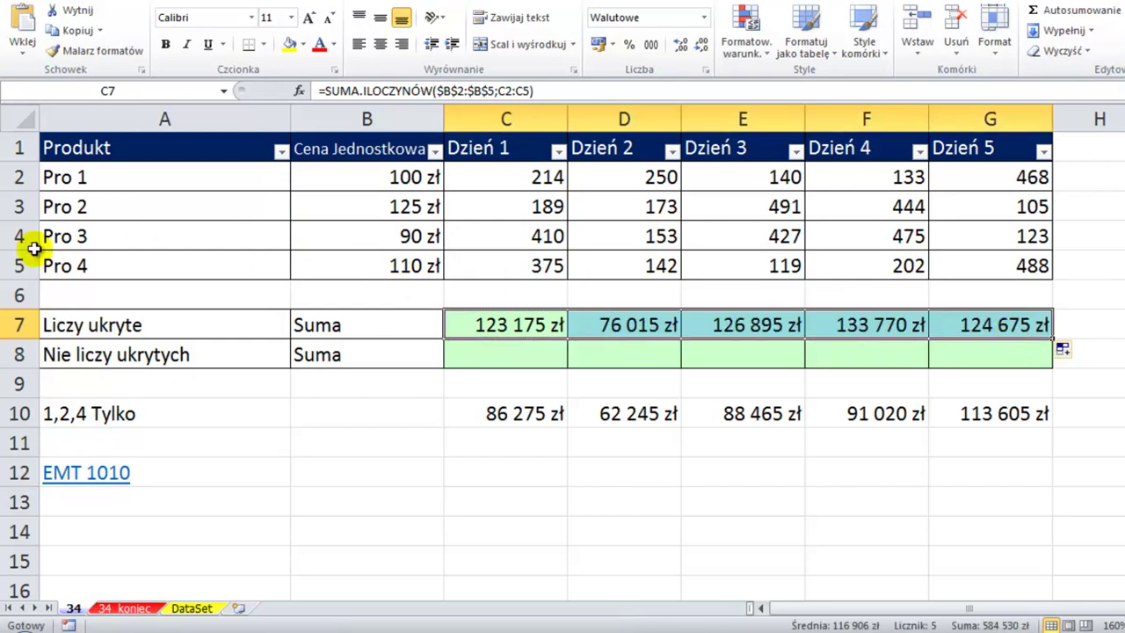
left_click(21, 237)
right_click(25, 239)
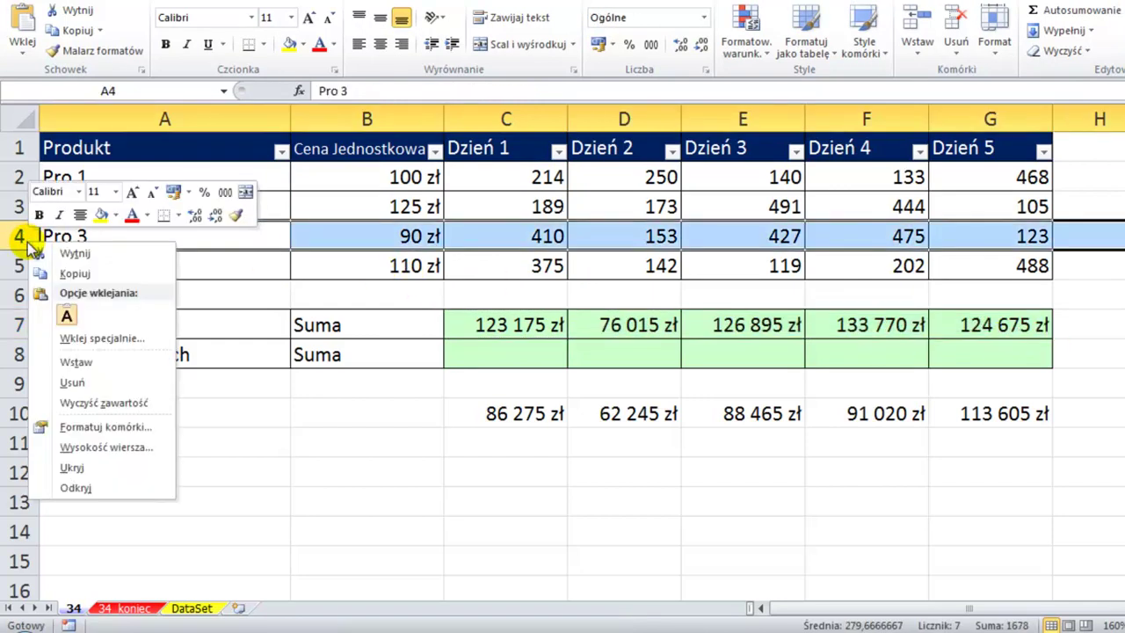
left_click(99, 468)
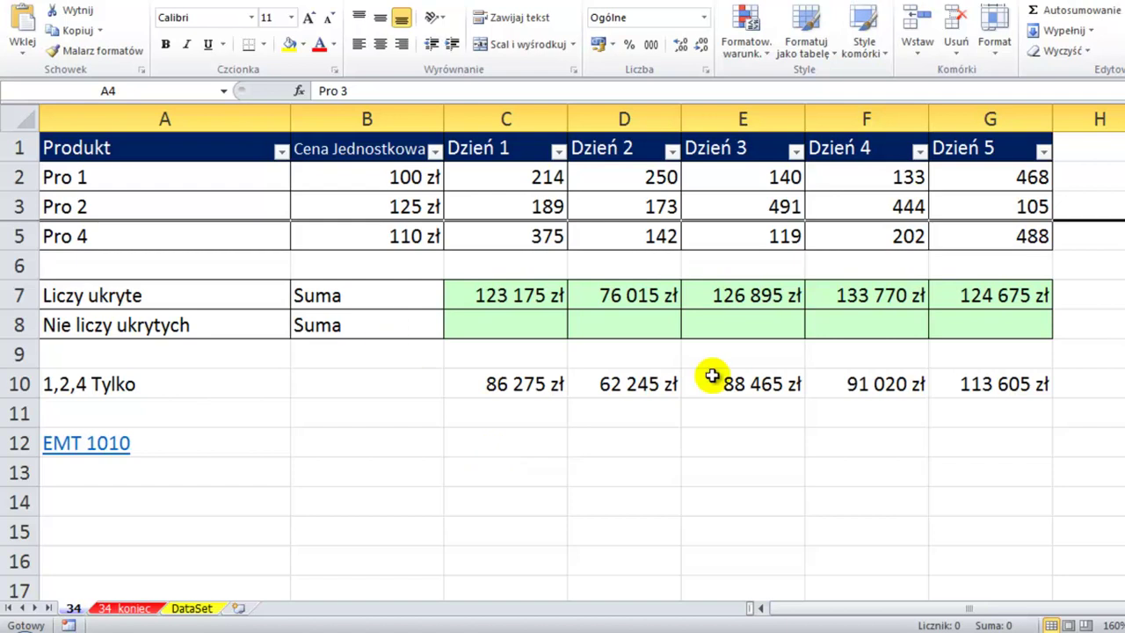
key("ctrl+z")
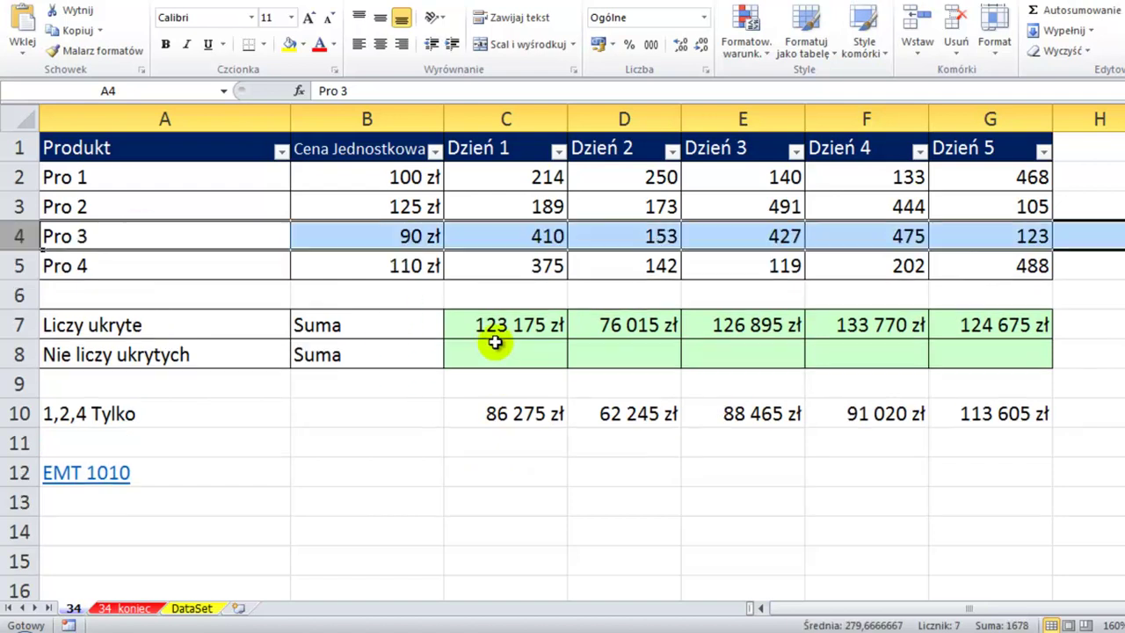
left_click(281, 151)
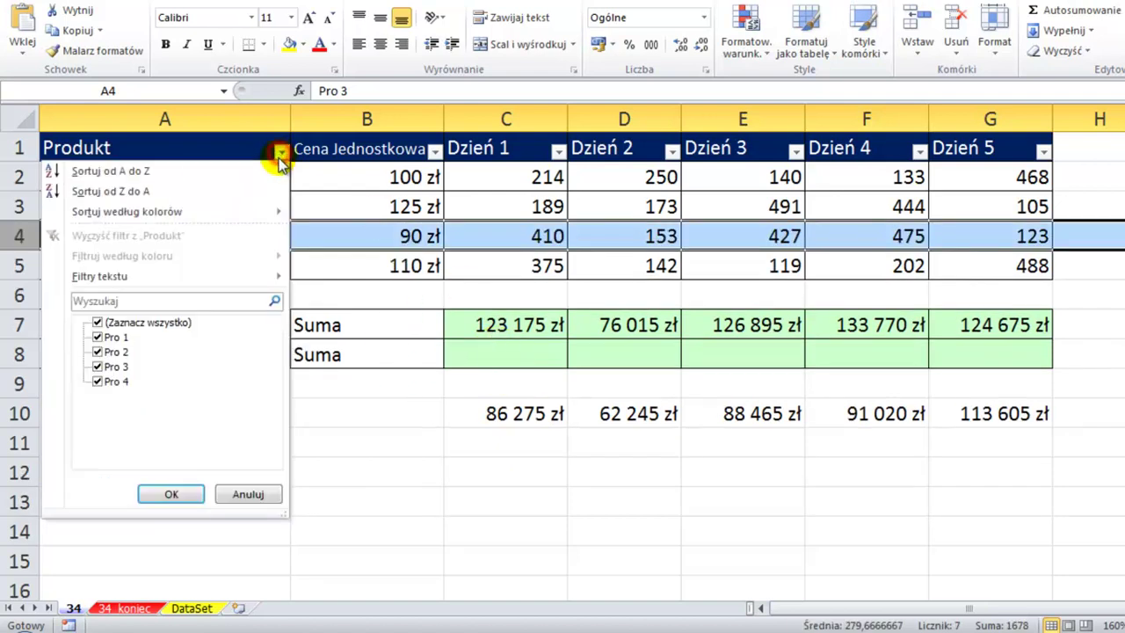
left_click(98, 367)
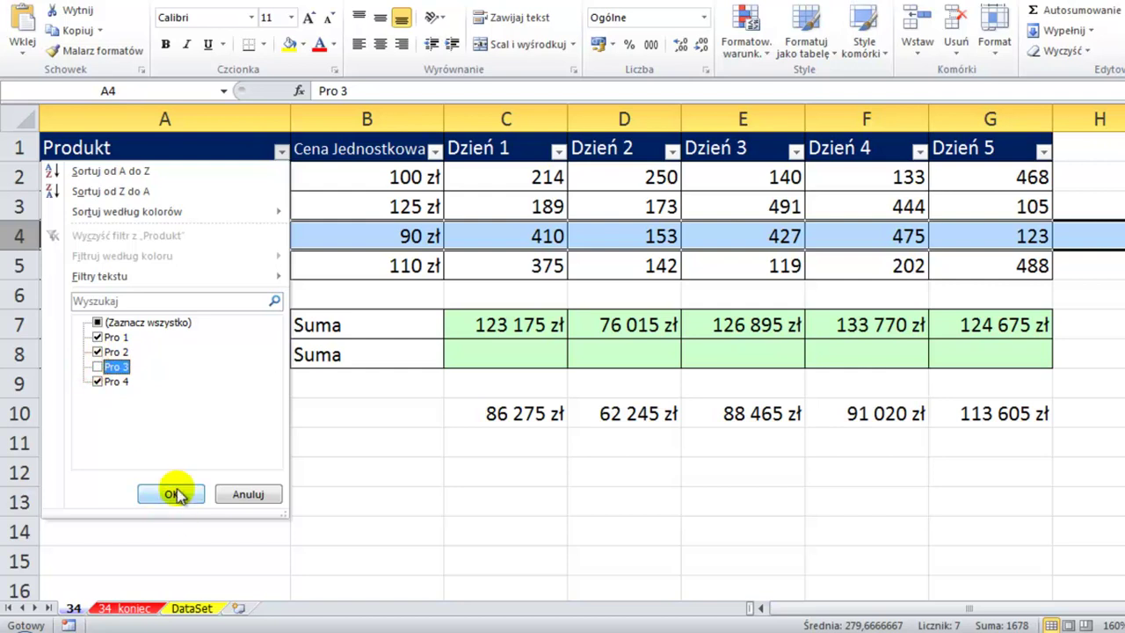
left_click(173, 494)
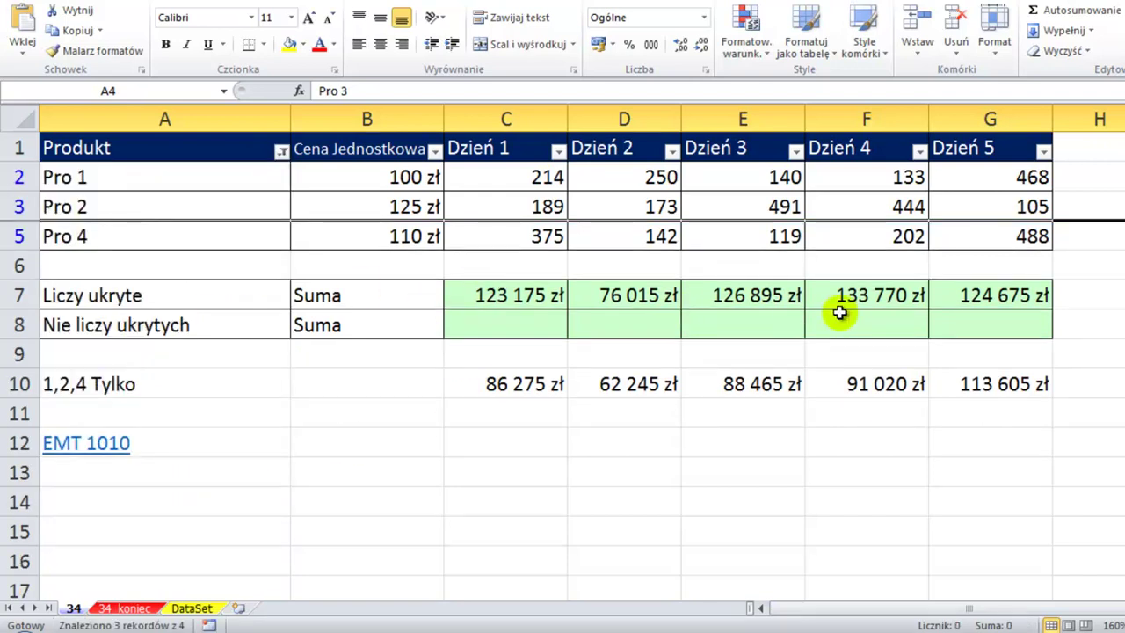
key("ctrl+z")
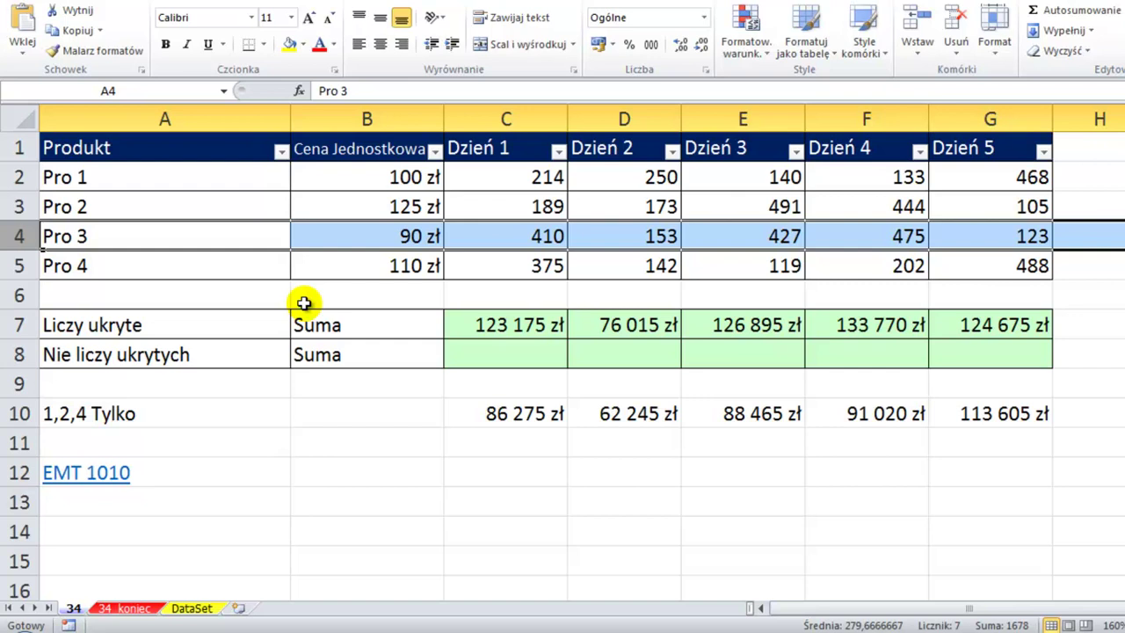
left_click(493, 348)
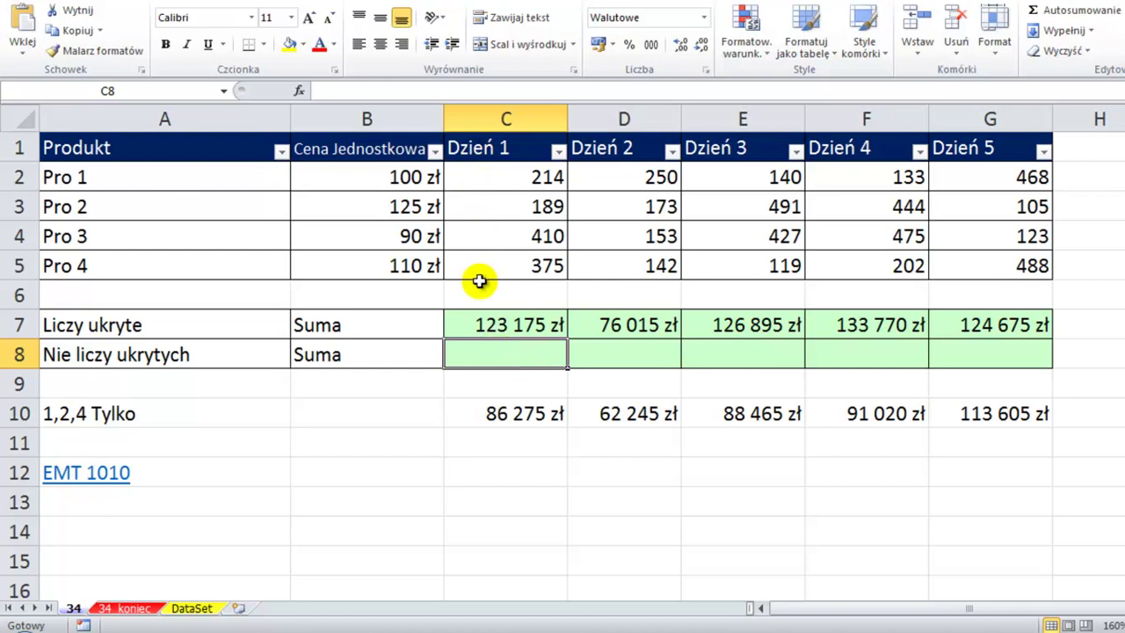
Enter =SUMY.CZĘŚCIOWE(109;C2:C5) in C8, using function 109 so hidden rows are ignored.
type("=su")
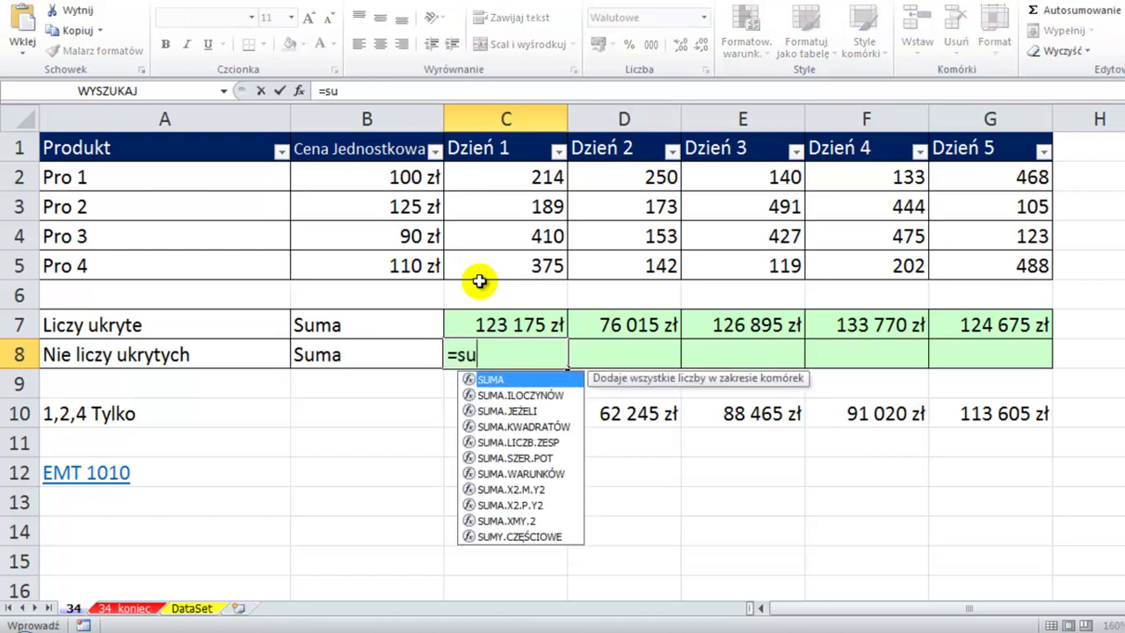
type("y")
key("Tab")
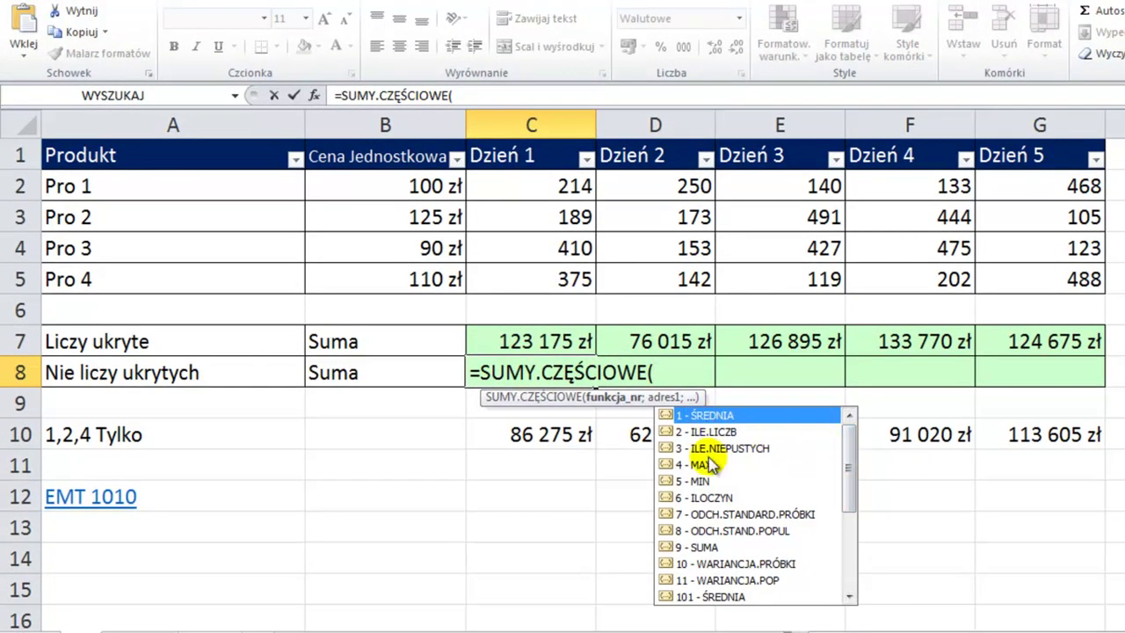
left_click_drag(848, 466, 848, 542)
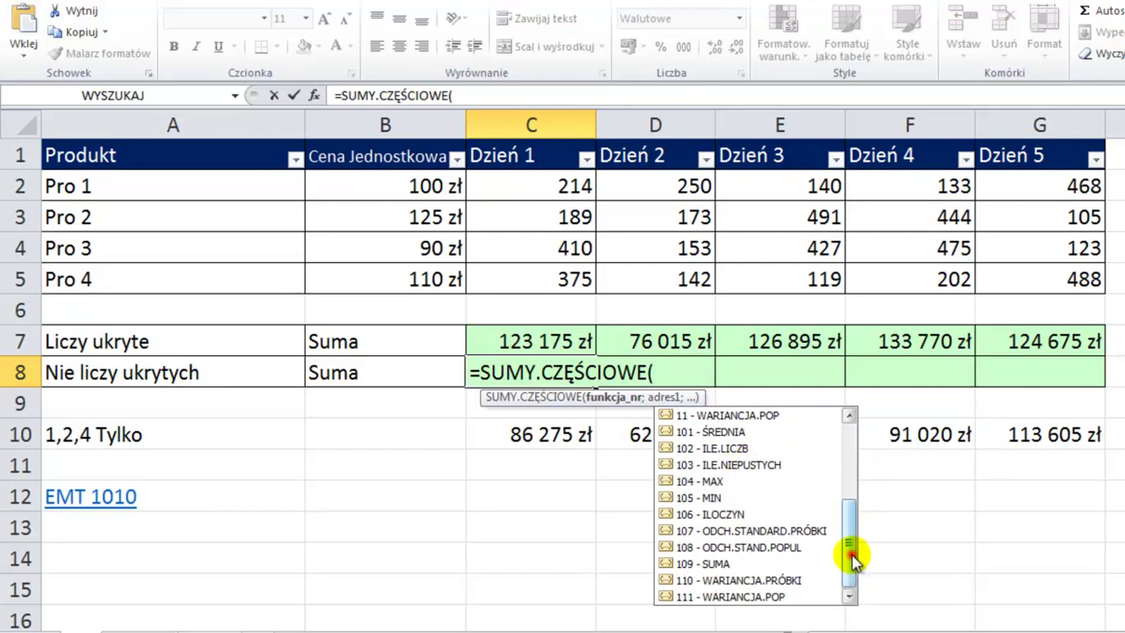
left_click_drag(853, 557, 864, 439)
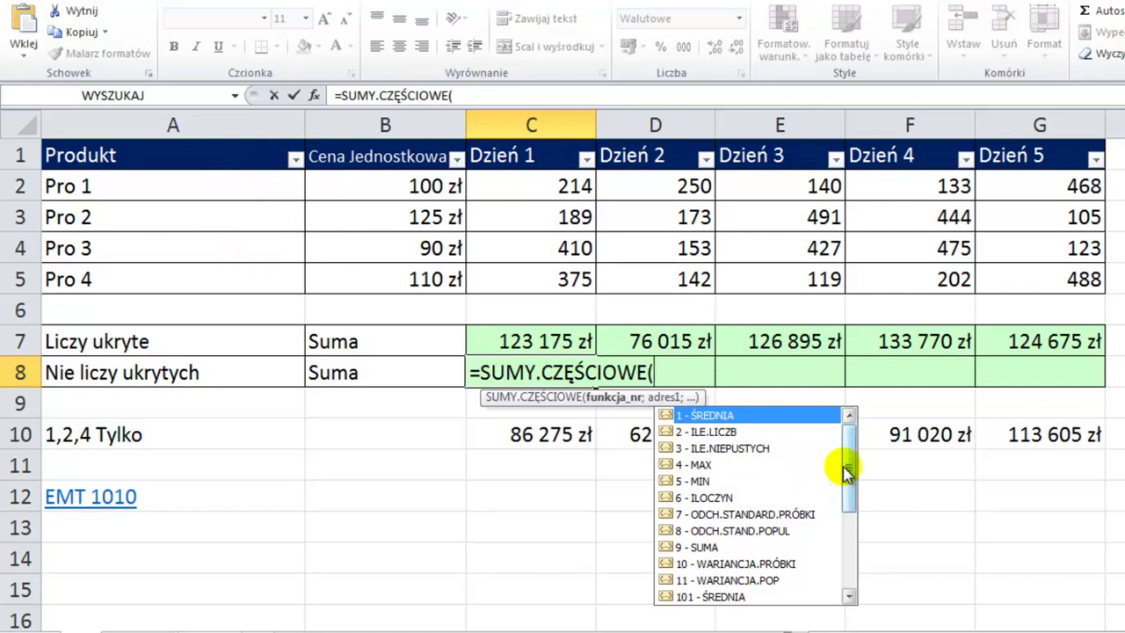
left_click_drag(846, 472, 849, 545)
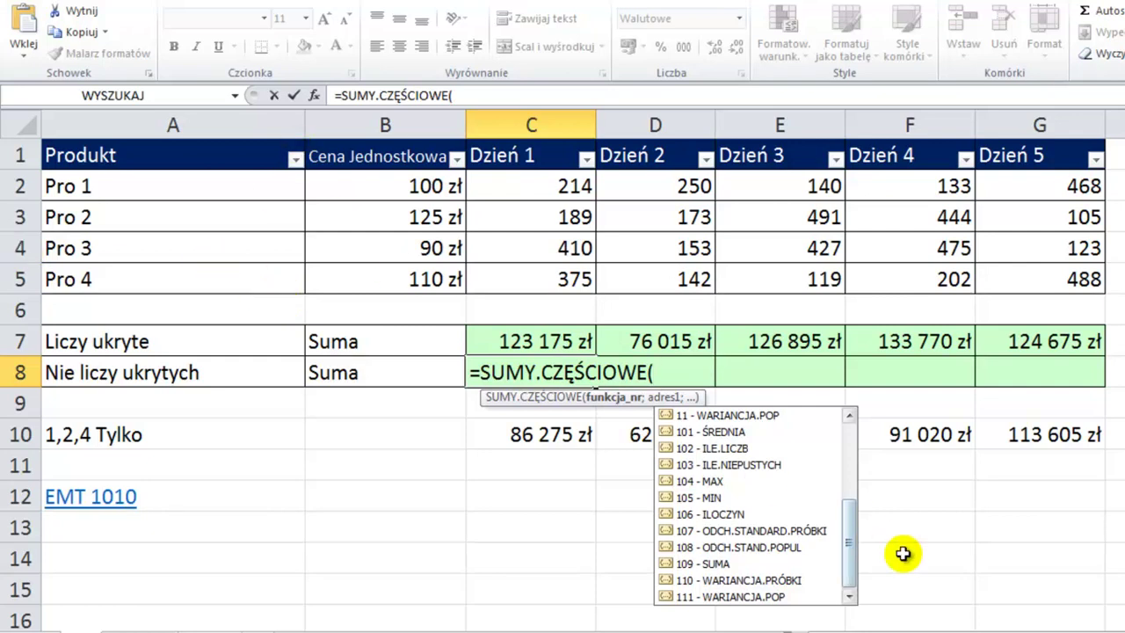
left_click(714, 564)
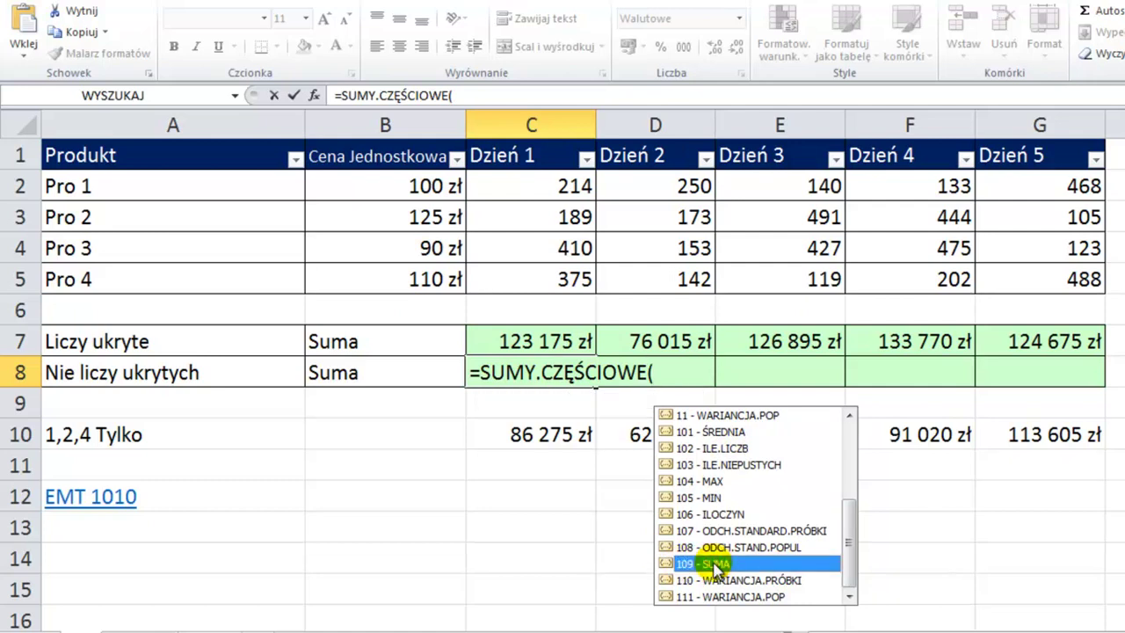
double_click(714, 564)
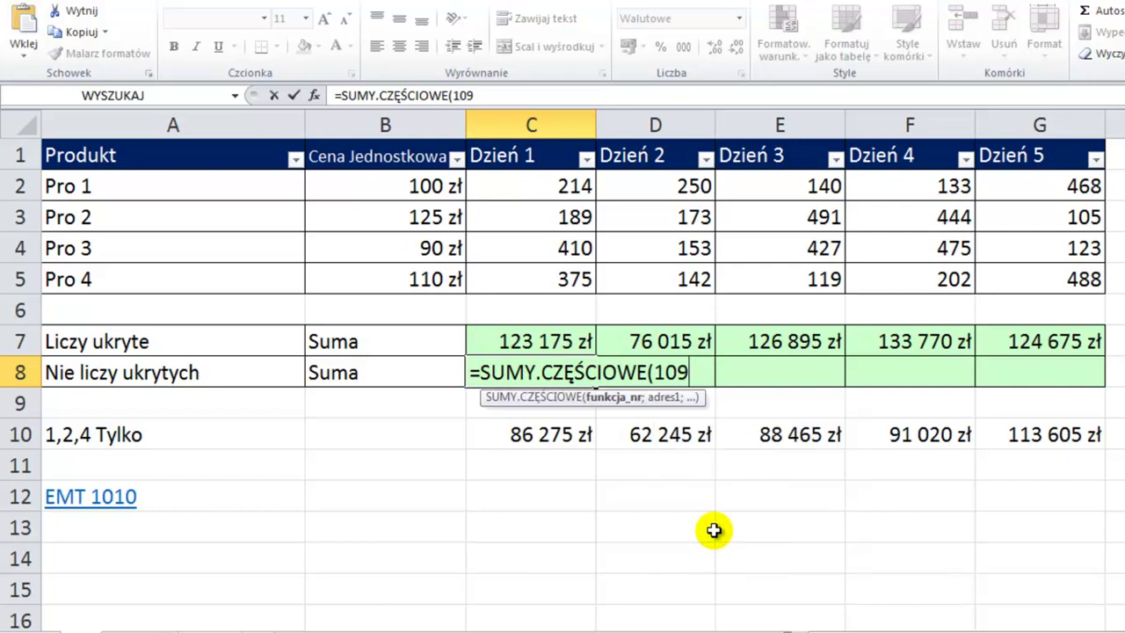
type(";")
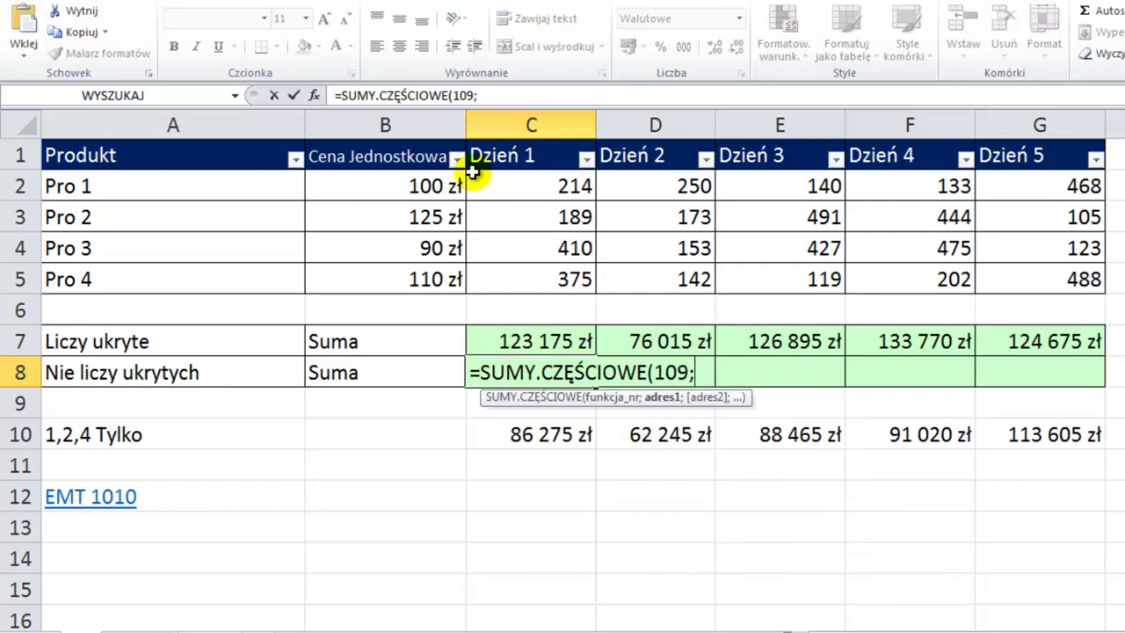
left_click_drag(528, 189, 534, 279)
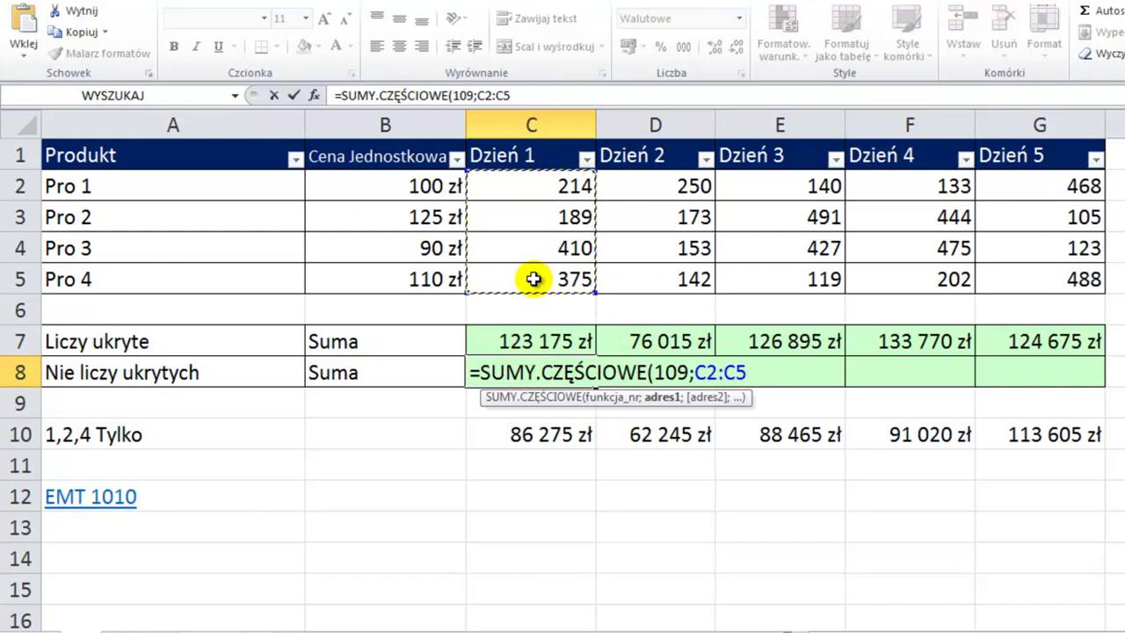
type(")")
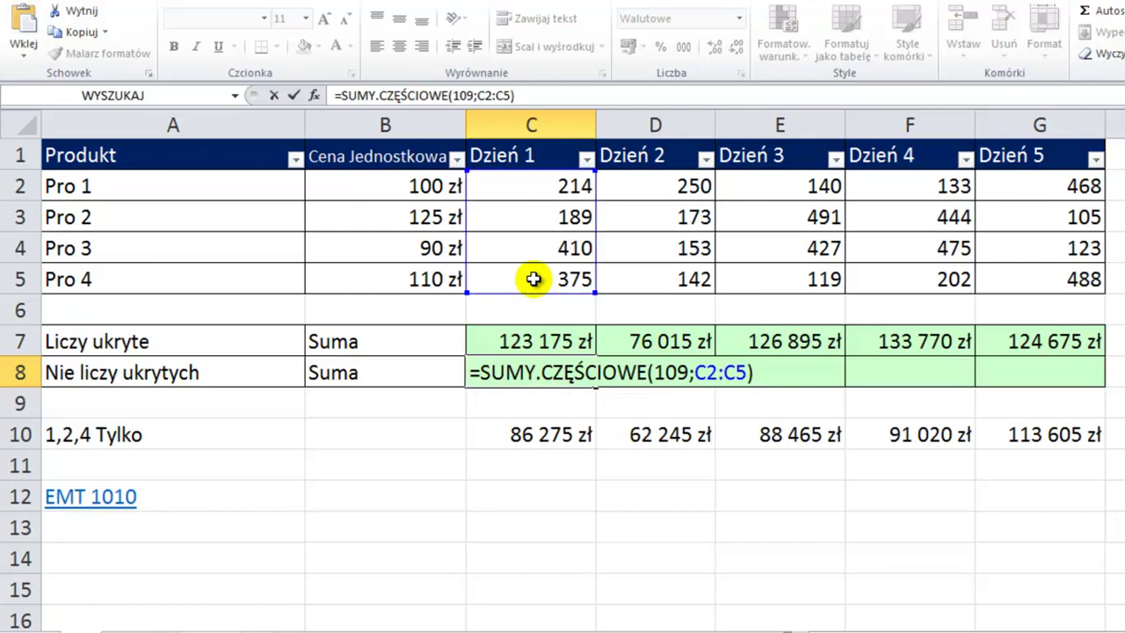
key("ctrl+Return")
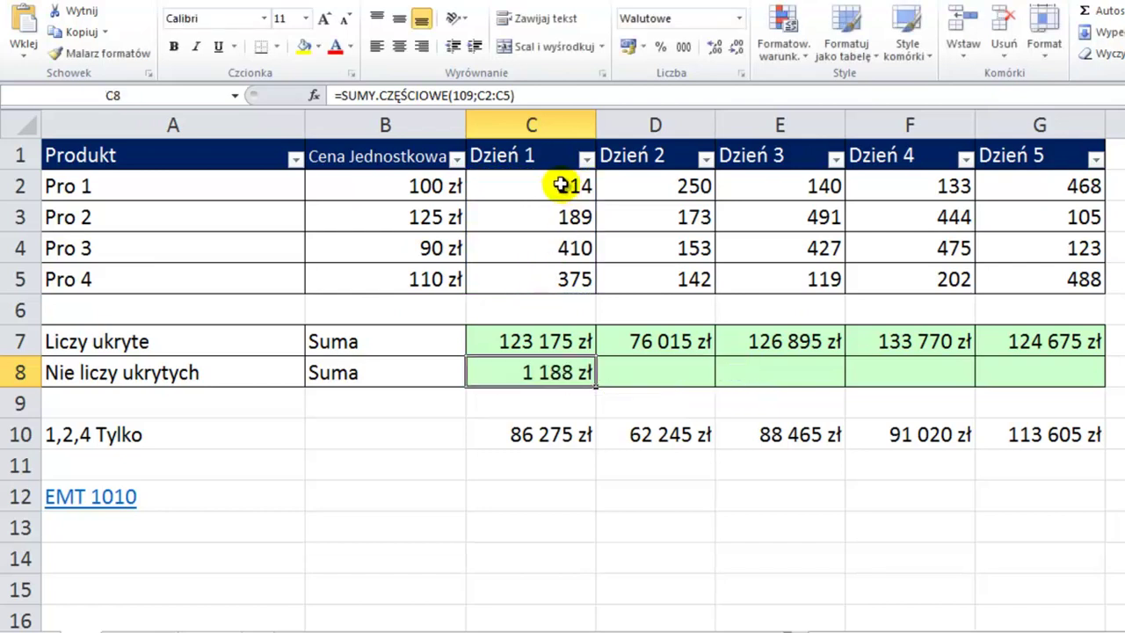
right_click(19, 248)
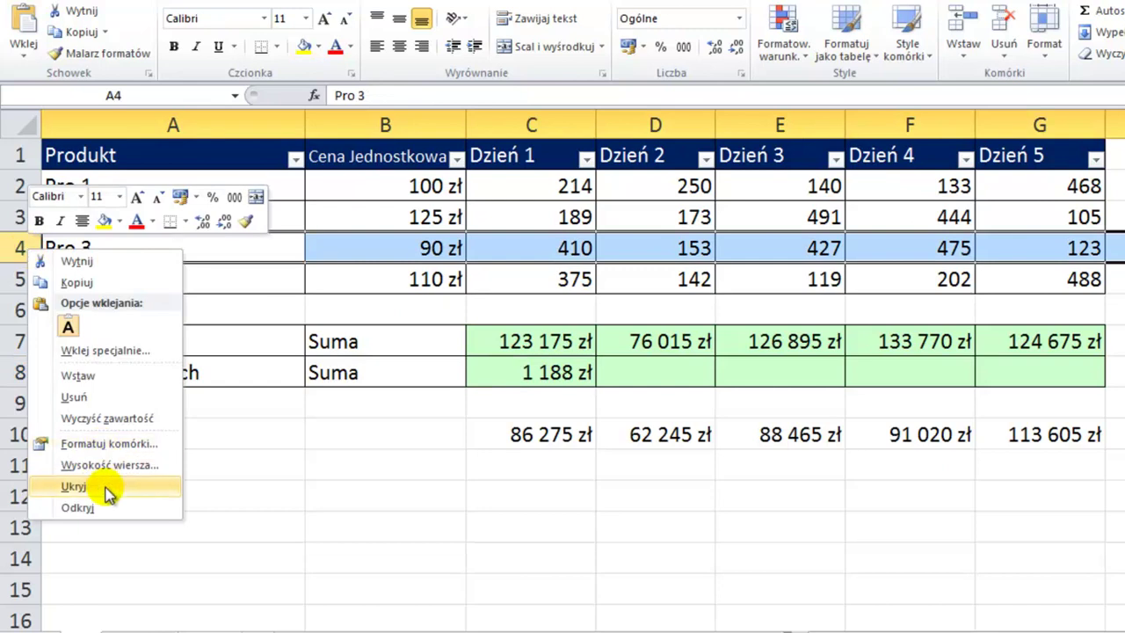
left_click(74, 486)
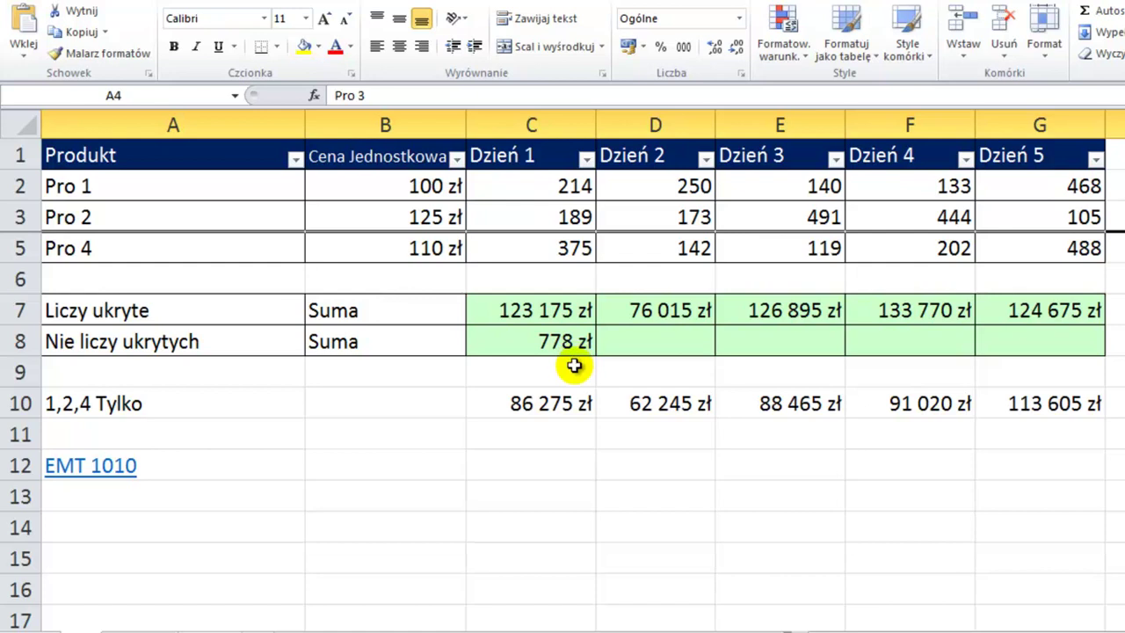
key("ctrl+z")
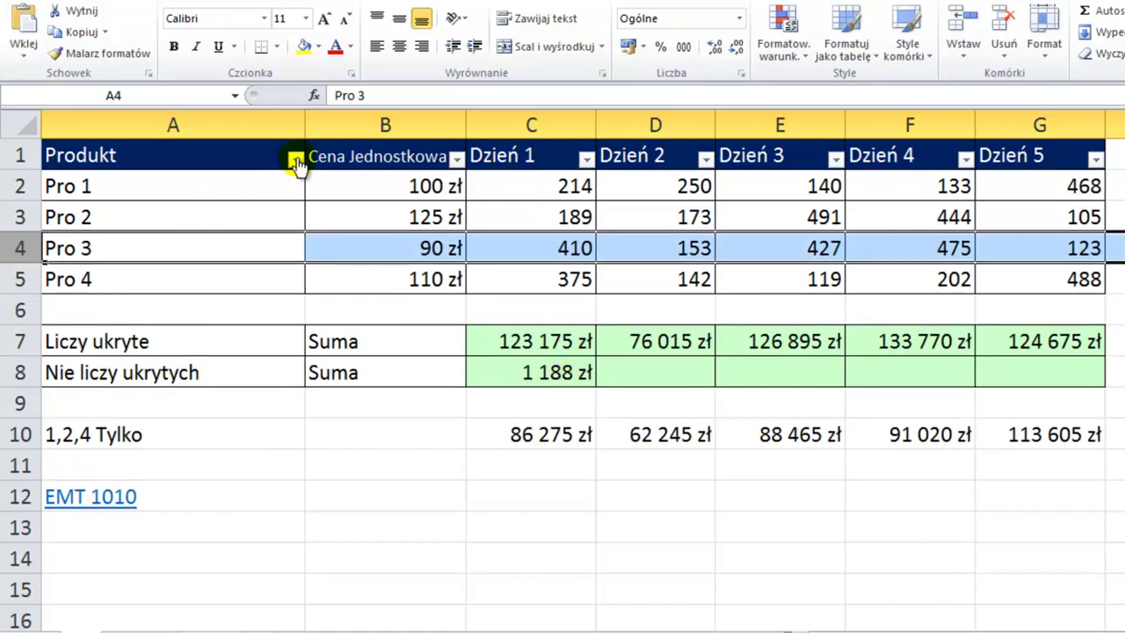
left_click(295, 158)
left_click(102, 370)
left_click(102, 385)
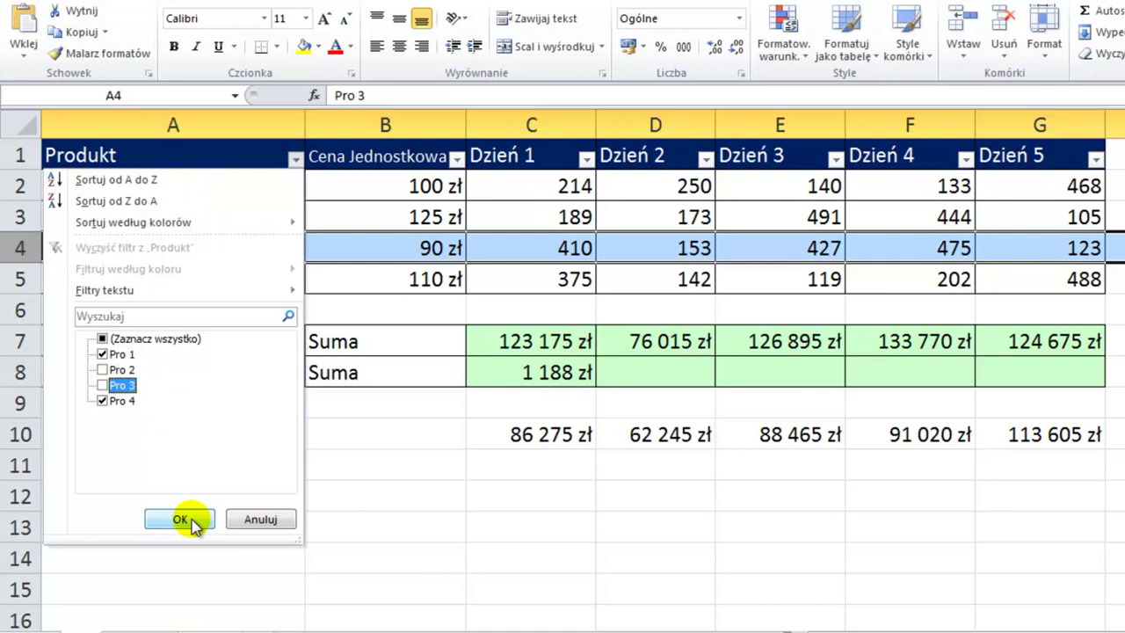
left_click(195, 521)
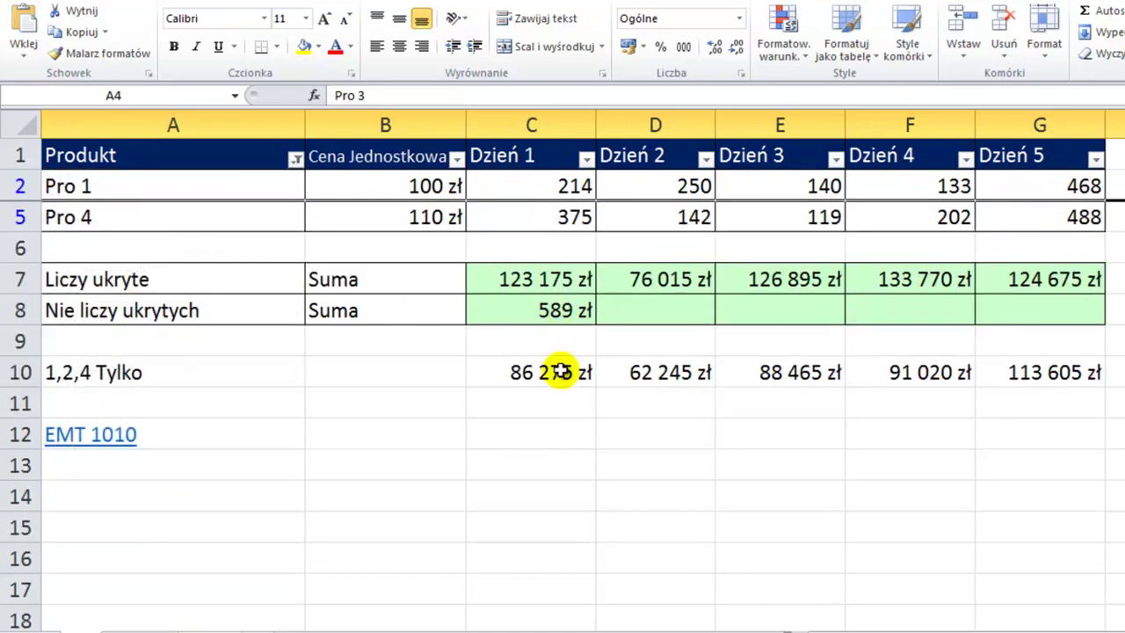
key("ctrl+z")
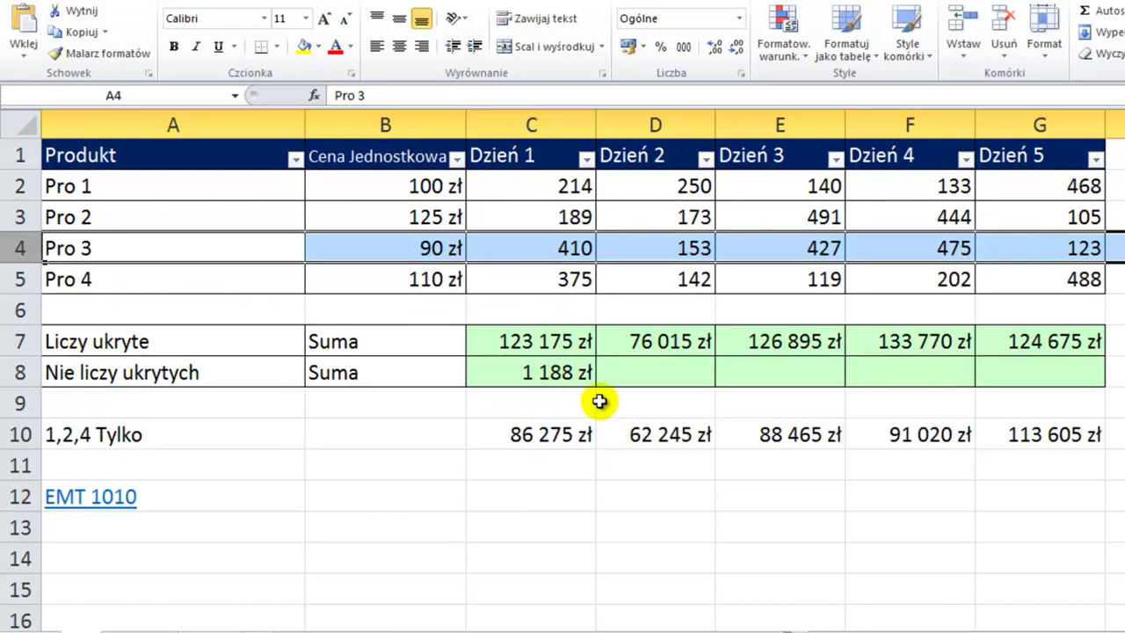
Edit C8 and select its entire SUMY.CZĘŚCIOWE formula text for replacement.
left_click(567, 384)
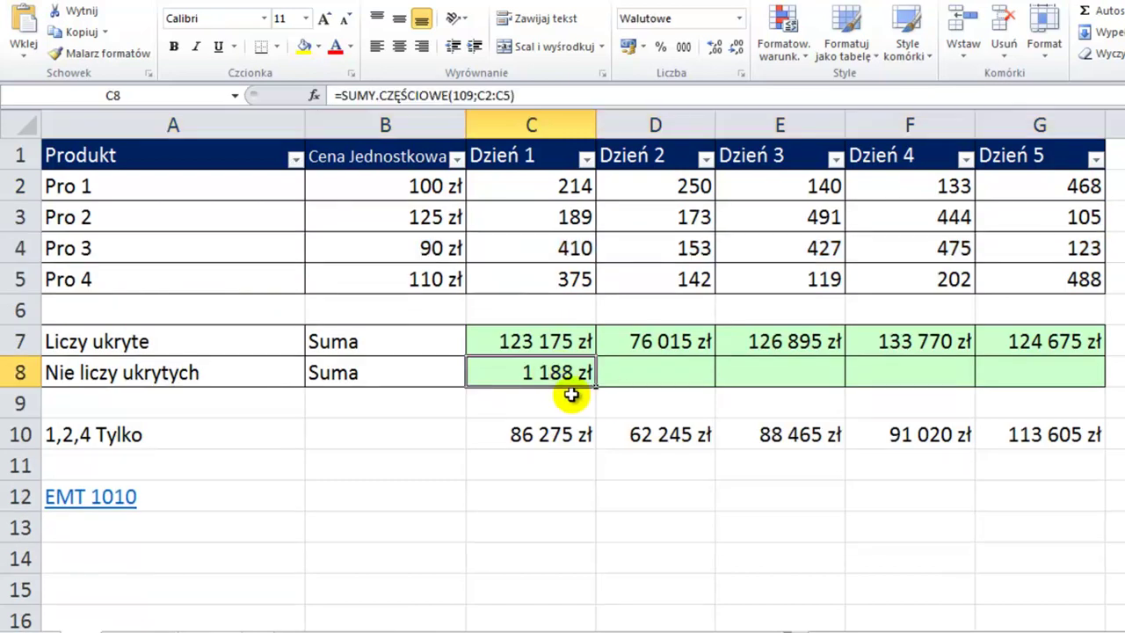
key("F2")
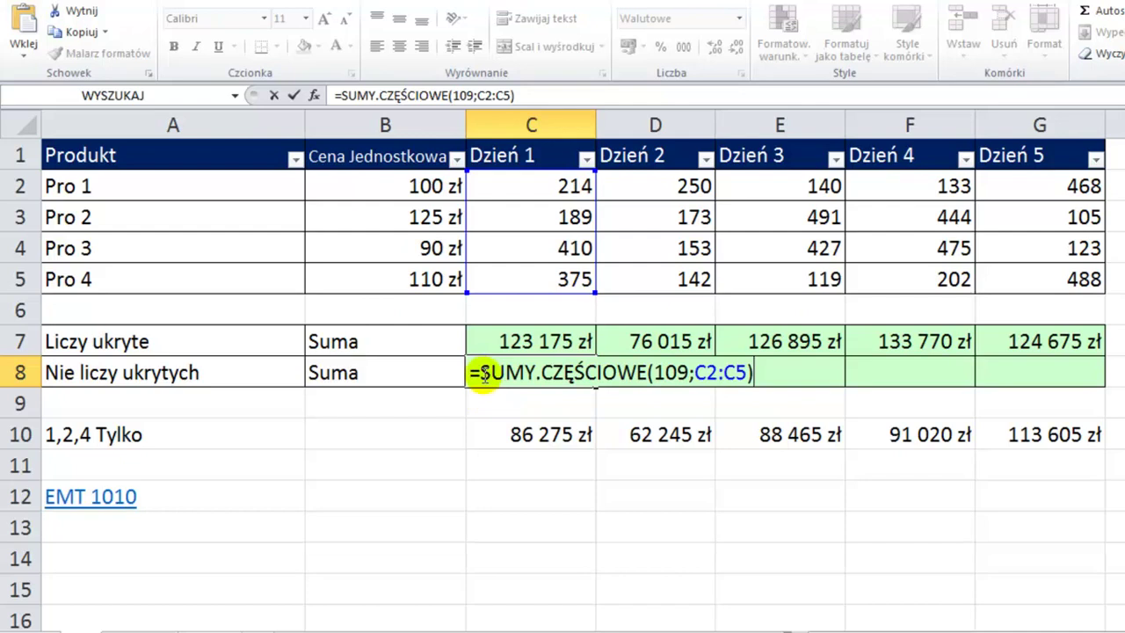
left_click_drag(472, 372, 858, 367)
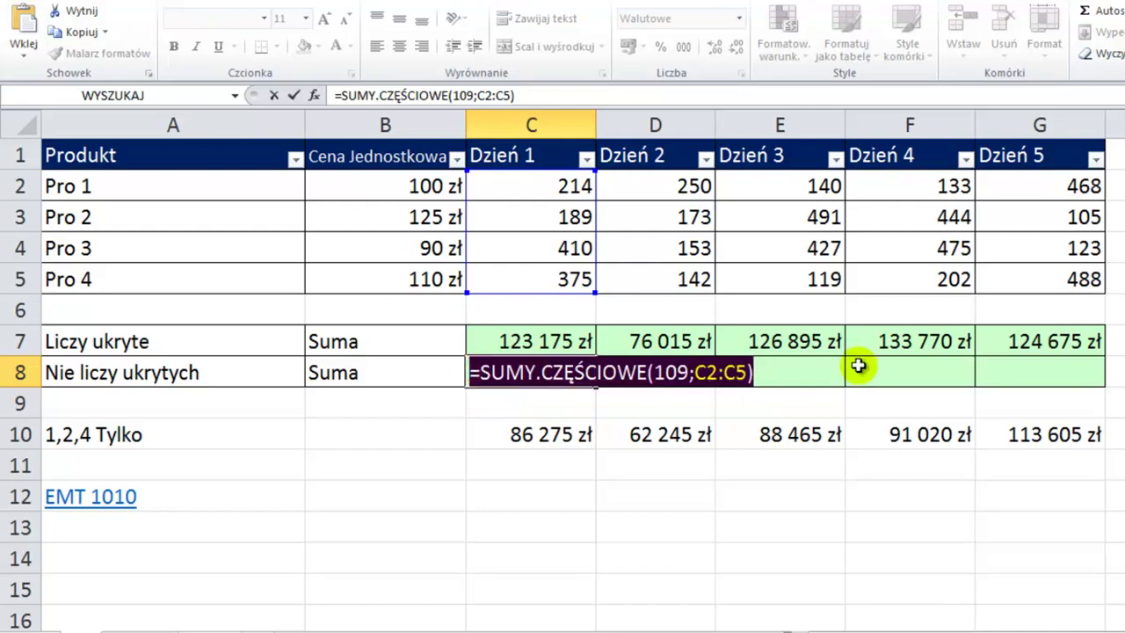
Begin =PRZESUNIĘCIE(C2;{ in C8, with C2 as the starting reference.
type("=")
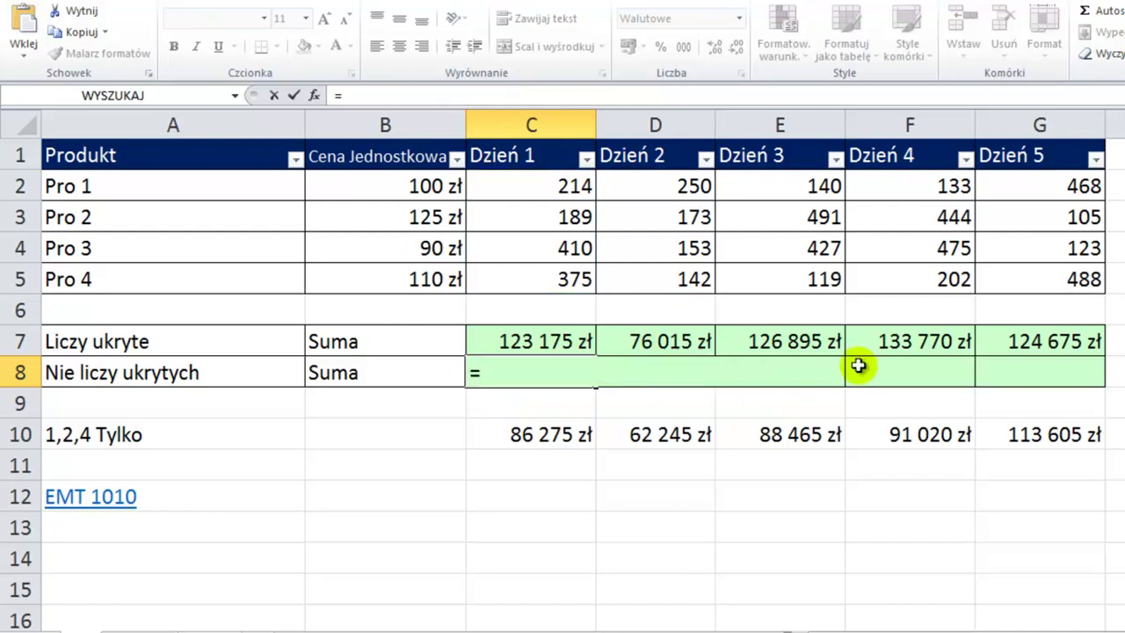
type("prz")
key("Tab")
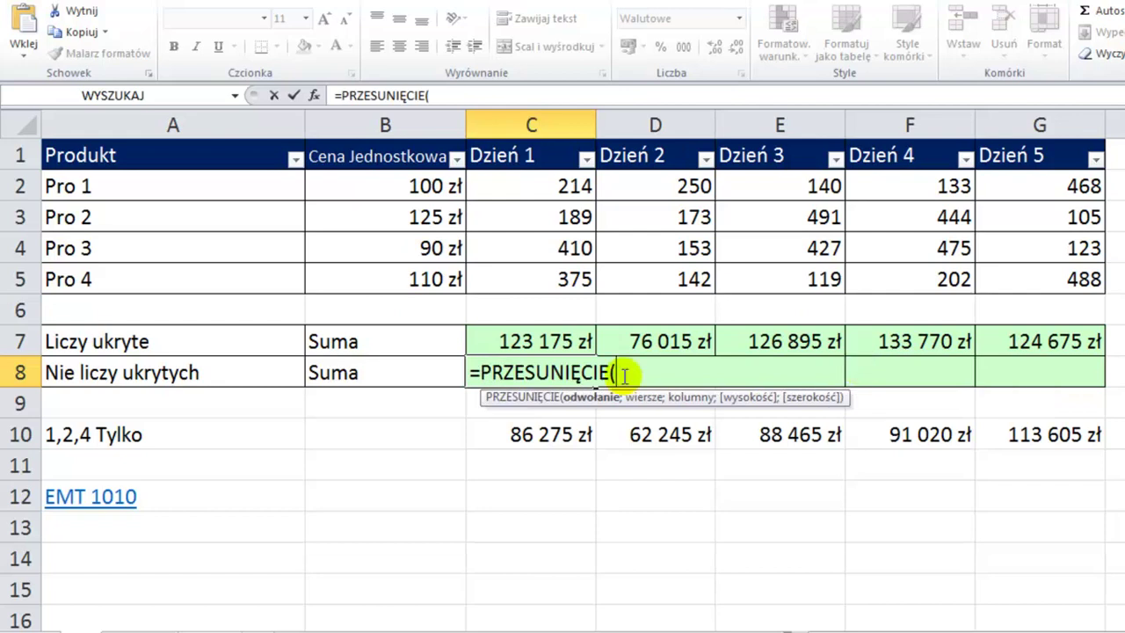
left_click(549, 189)
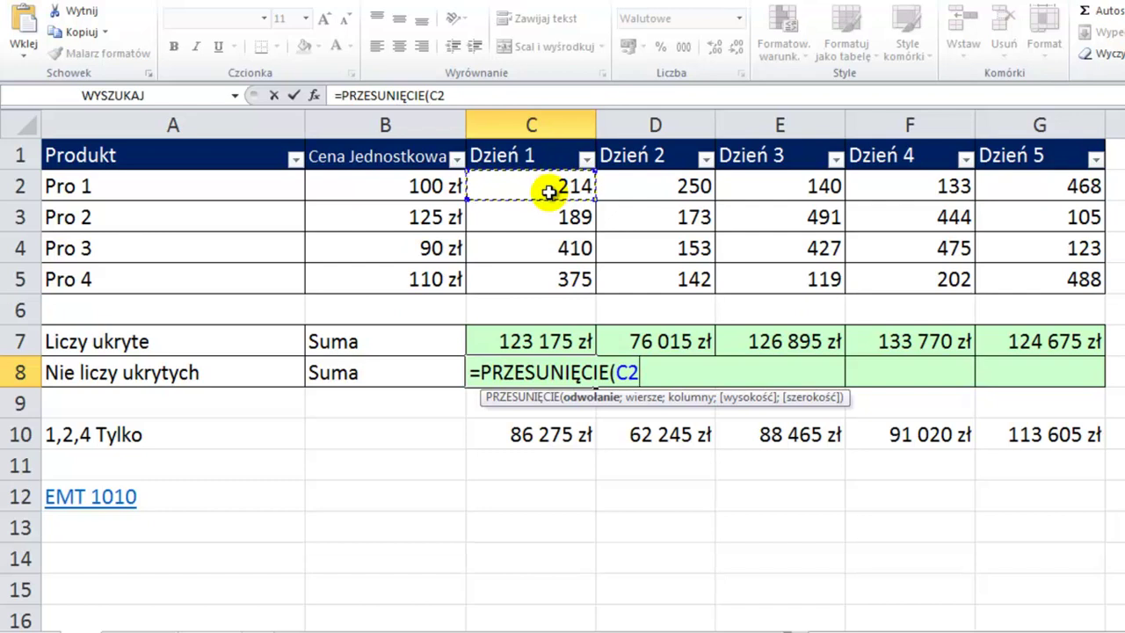
type(";")
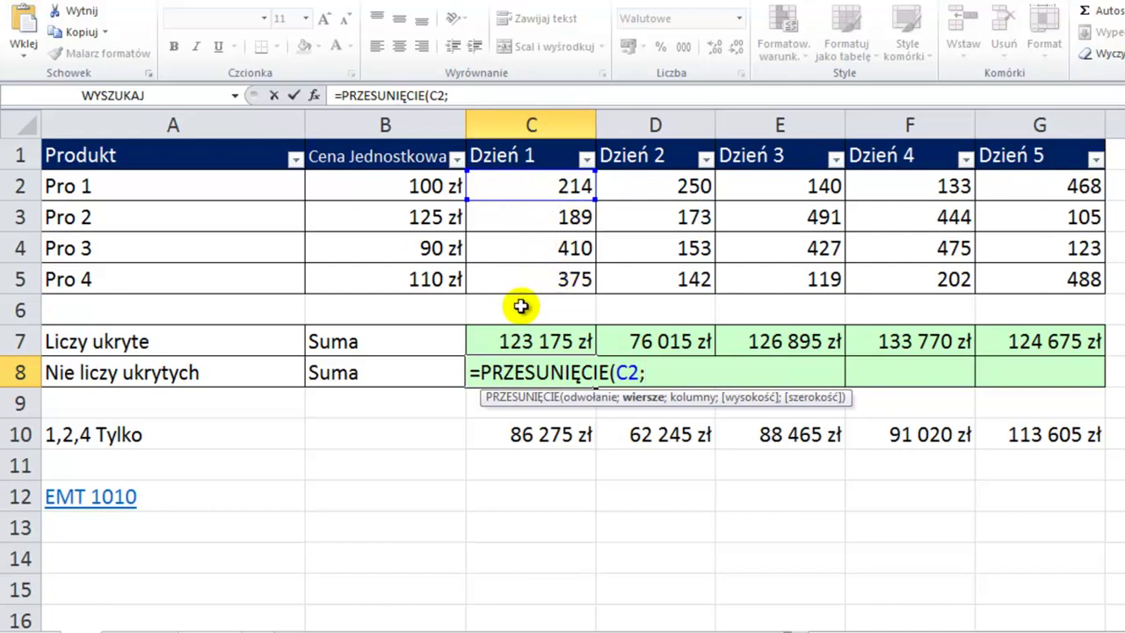
type(";")
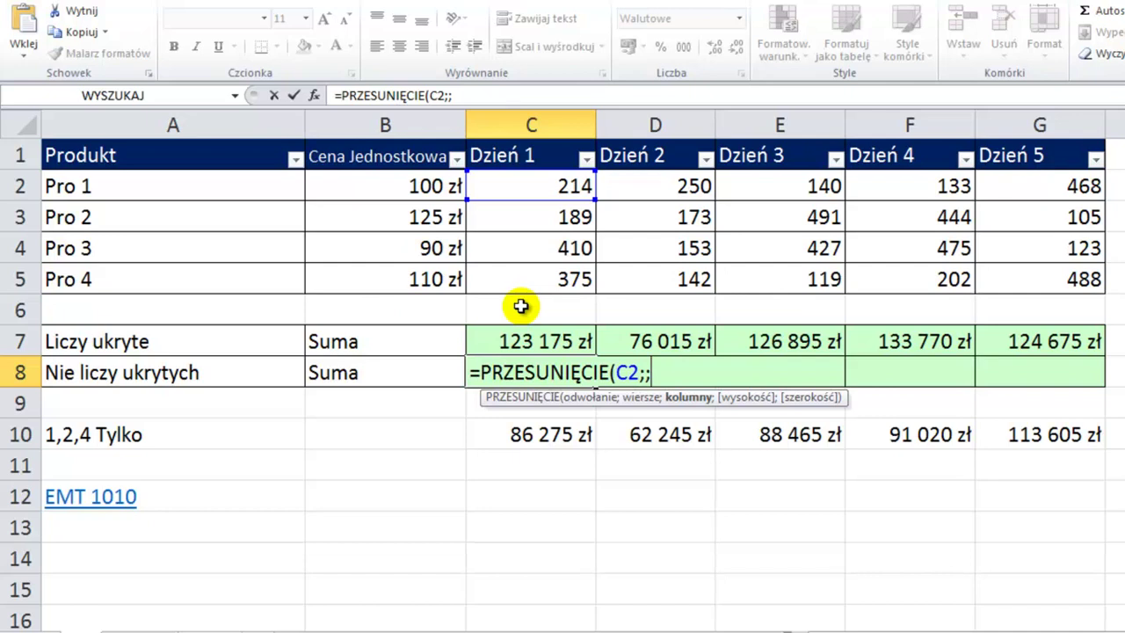
key("BackSpace")
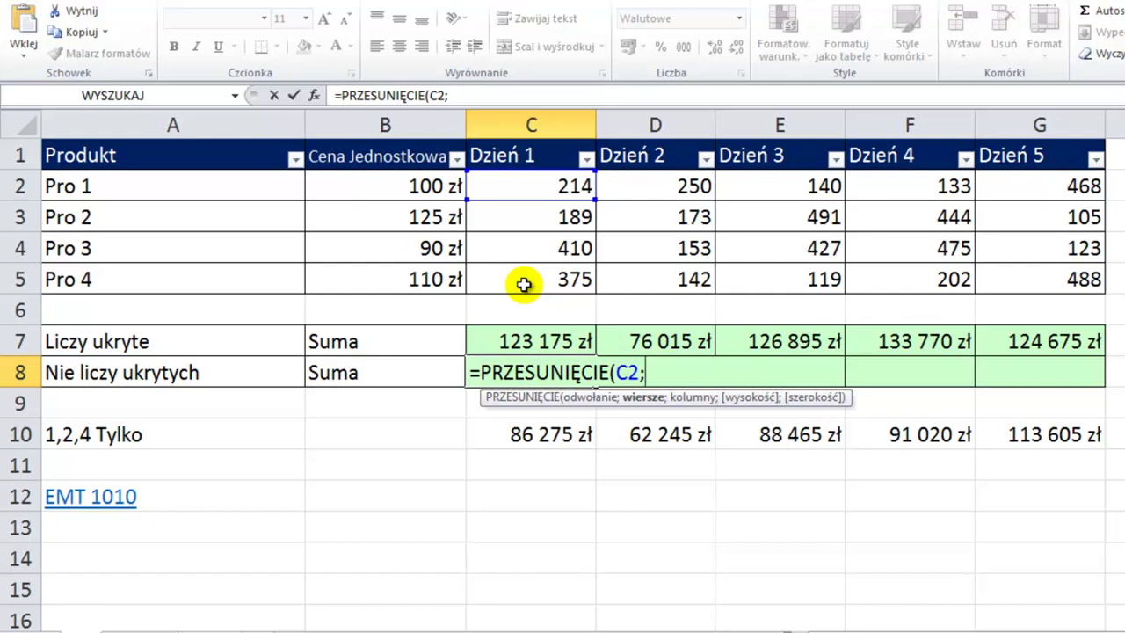
type("{")
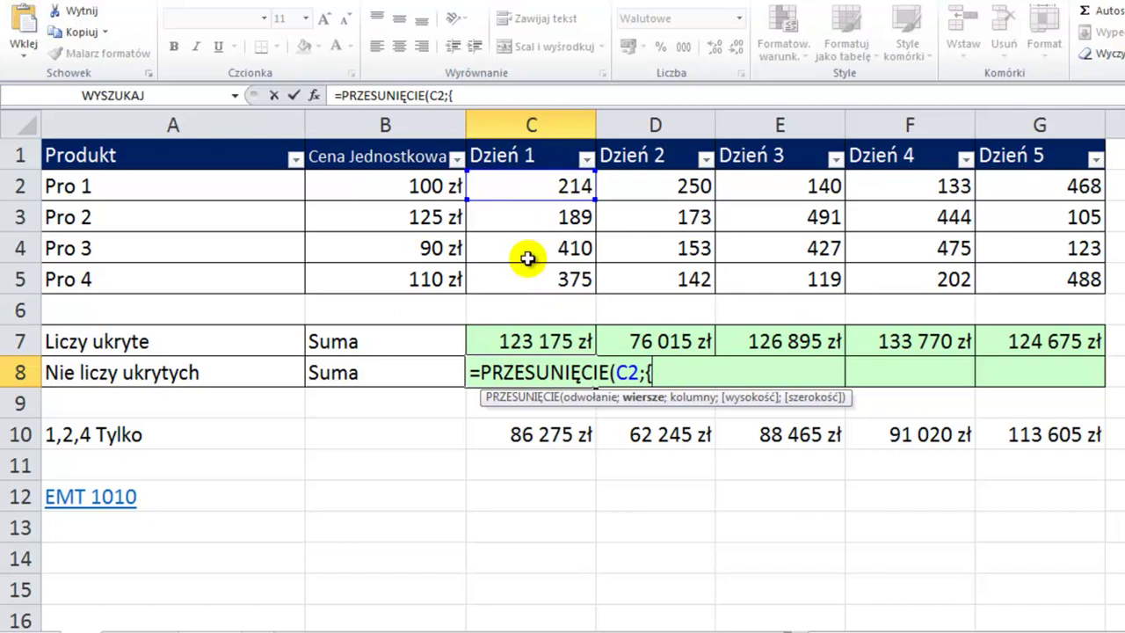
Add row offsets {0;1;2;3} plus ;;1;1, then select the trailing height and width values.
type("0;")
type("1;2;3}")
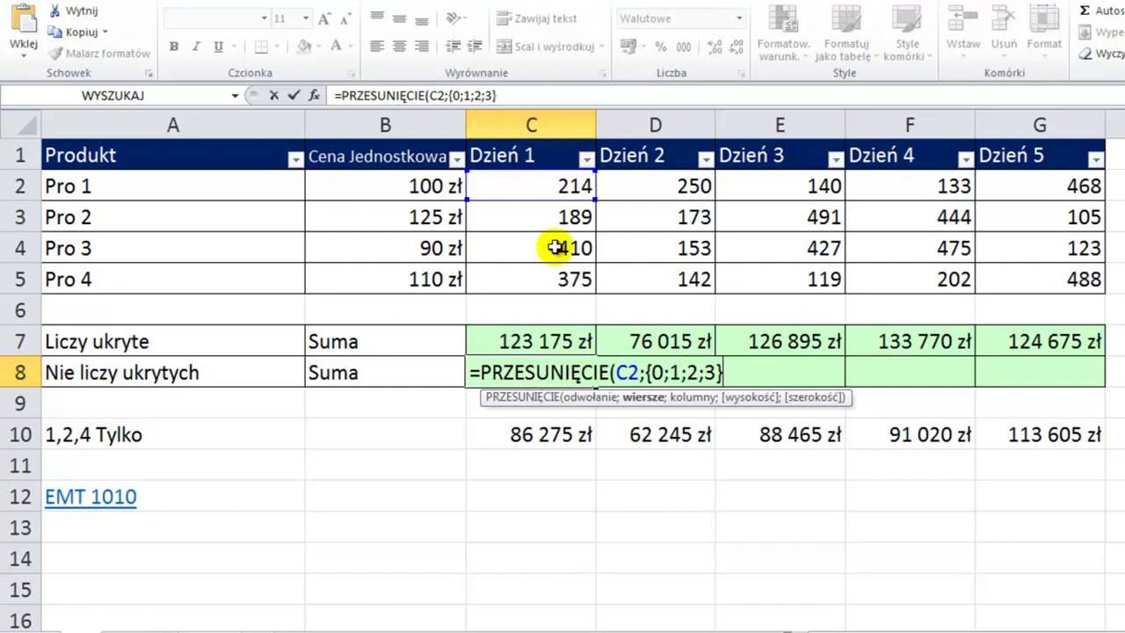
type(";")
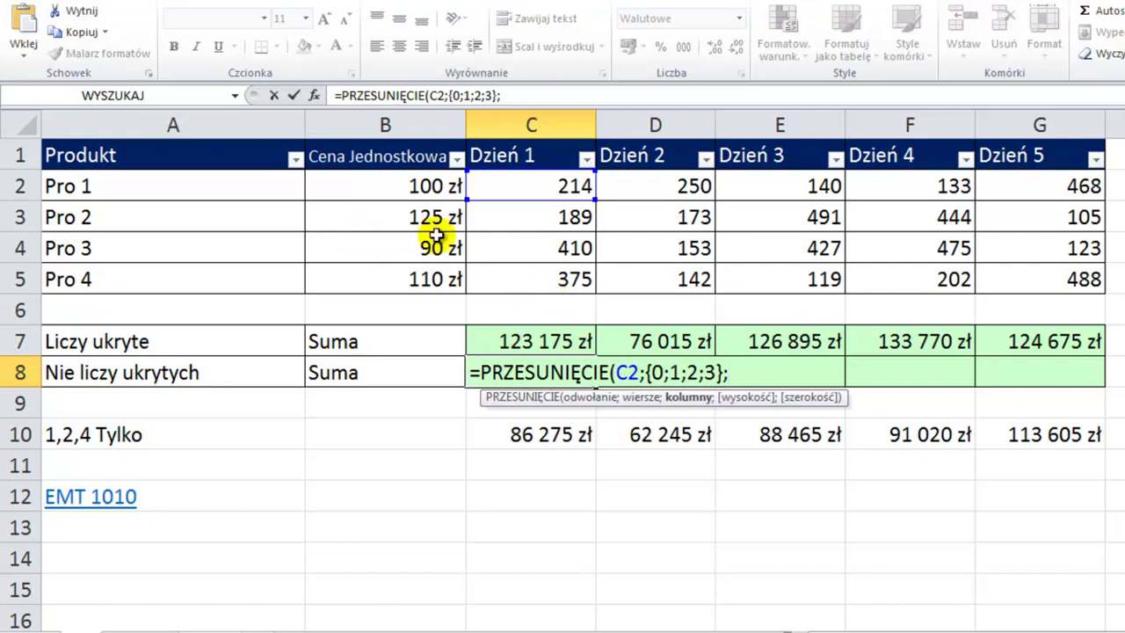
type(";")
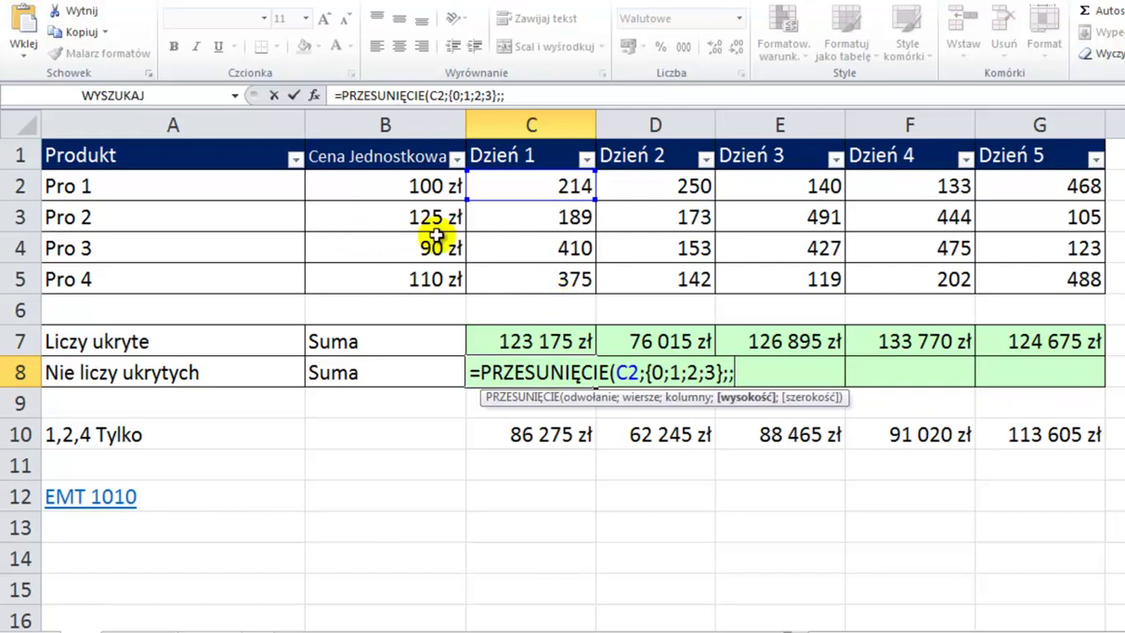
type("1;")
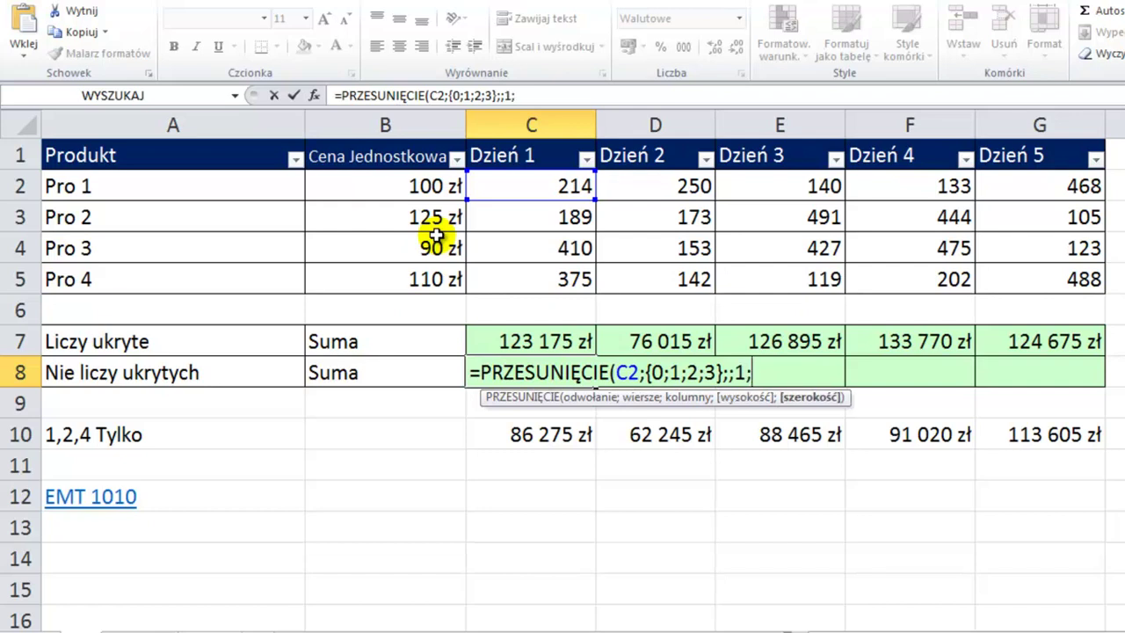
type("1")
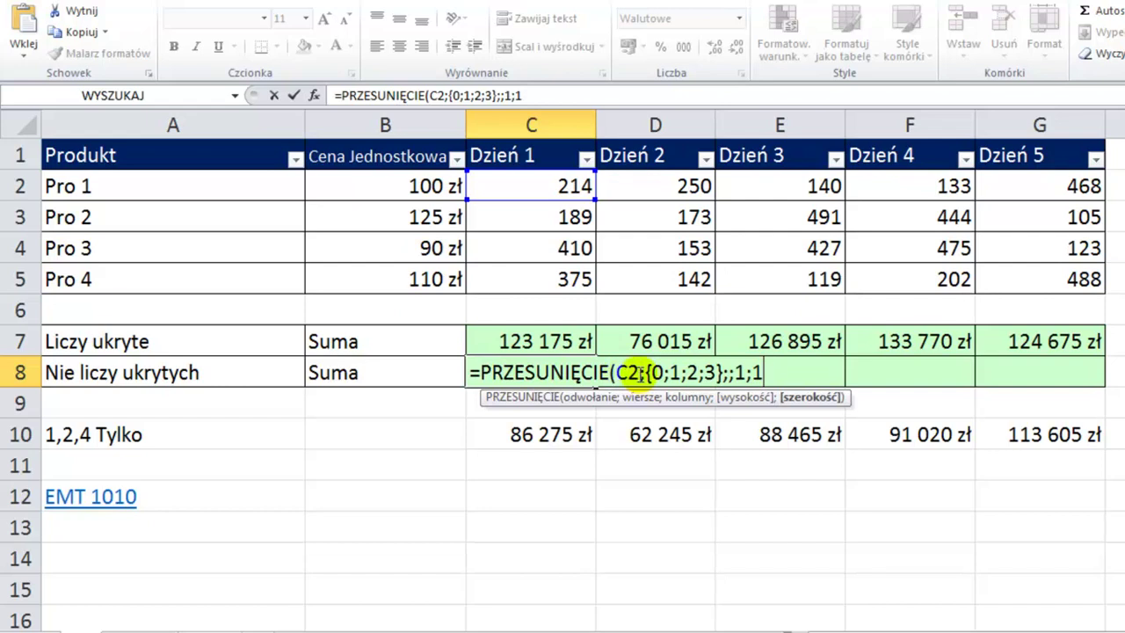
left_click_drag(728, 373, 769, 379)
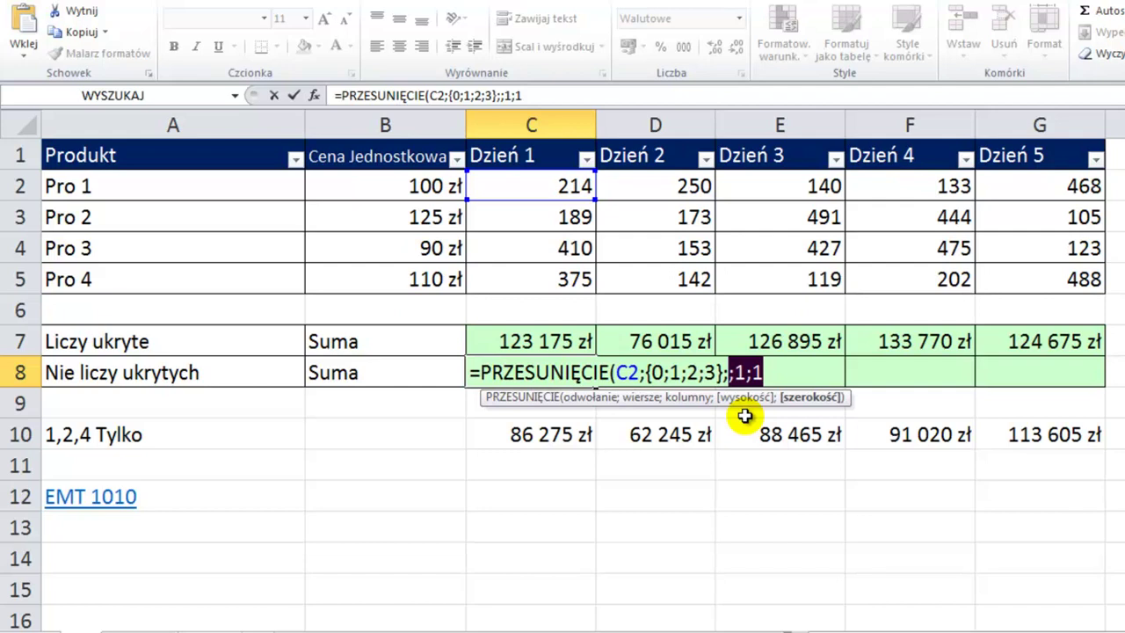
Close the call as PRZESUNIĘCIE(C2;{0;1;2;3};) and preview its values with F9.
key("BackSpace")
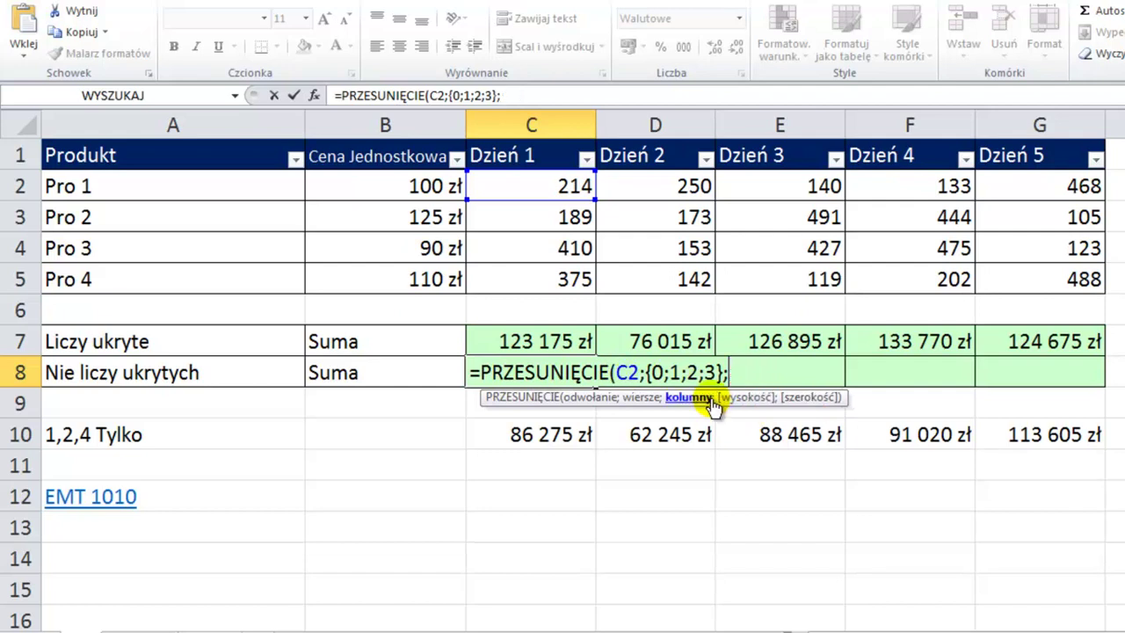
type(")")
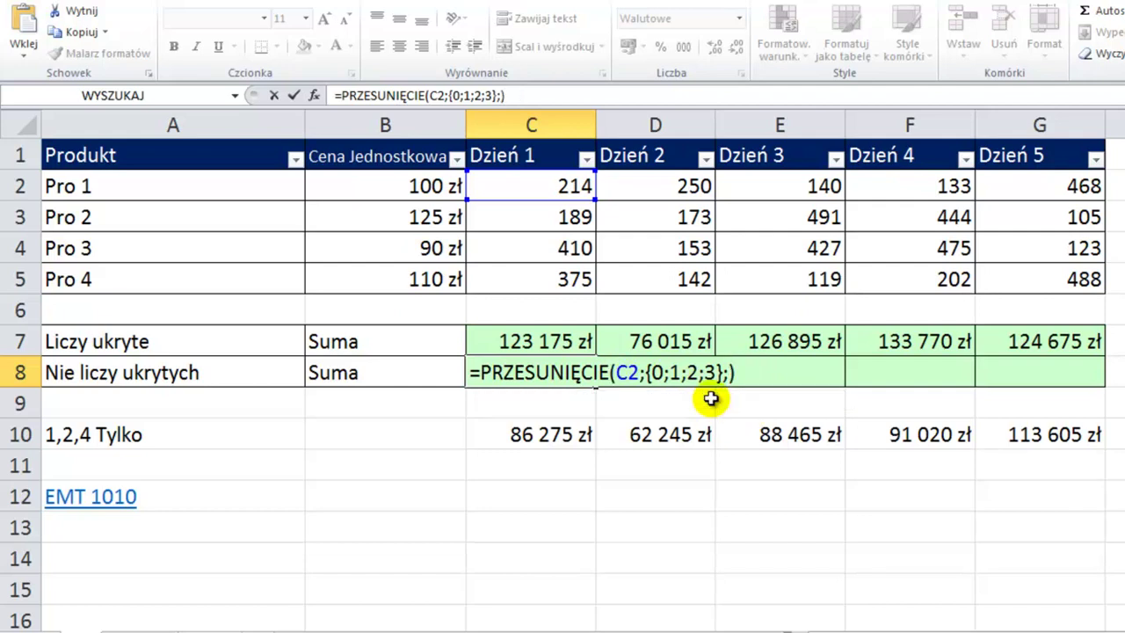
left_click_drag(748, 376, 476, 383)
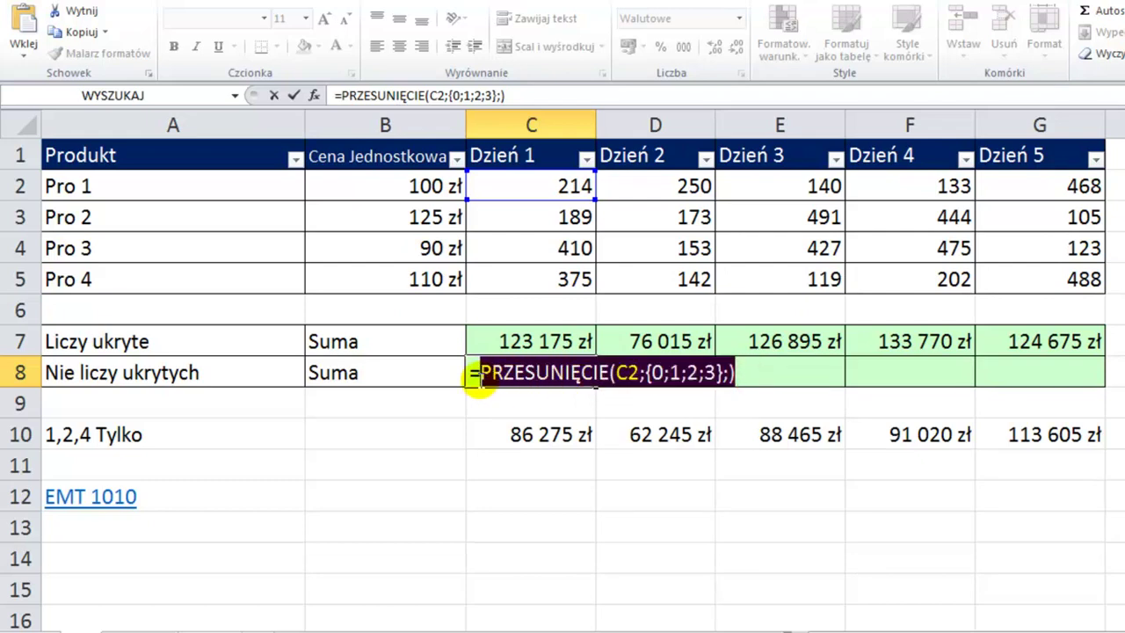
key("F9")
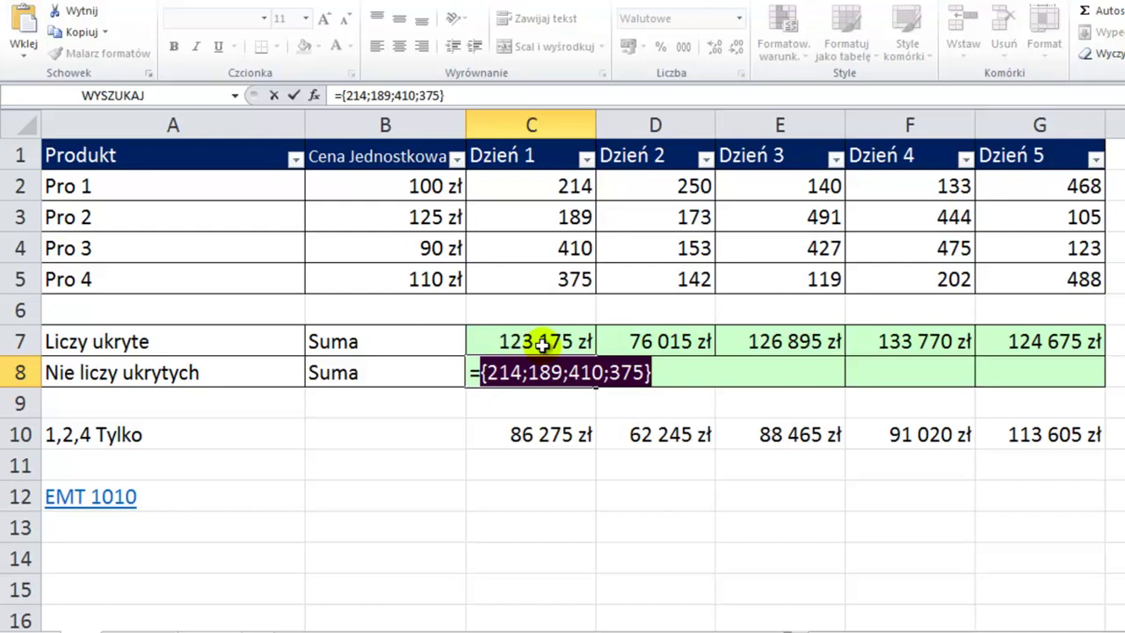
key("ctrl+z")
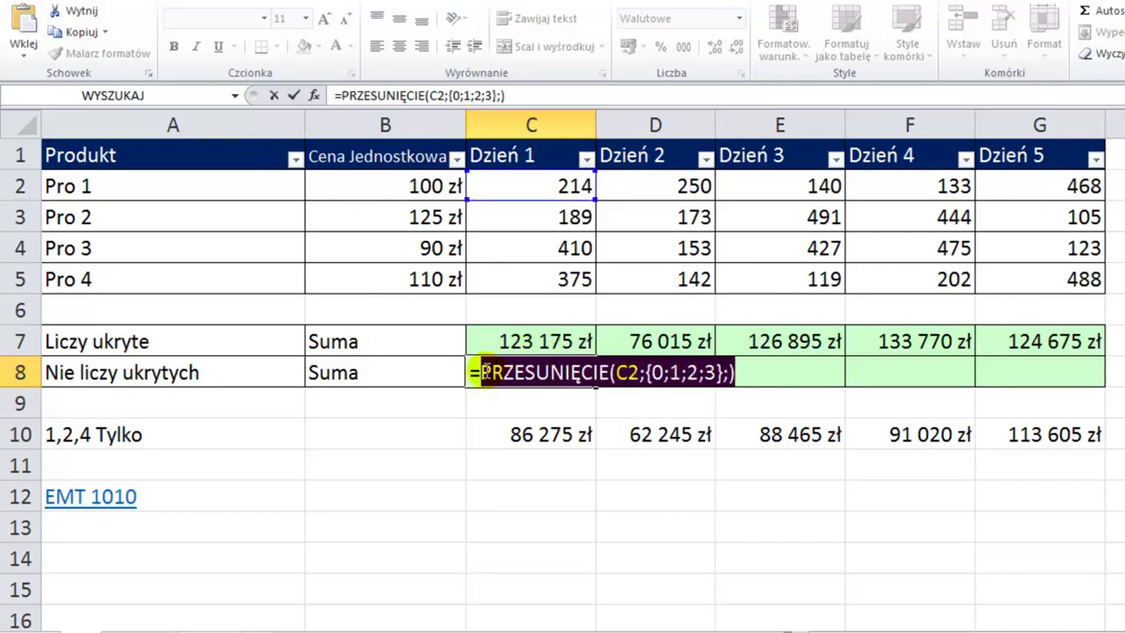
Wrap it in SUMY.CZĘŚCIOWE(109;…), preview the result, and commit the formula in C8.
left_click(482, 373)
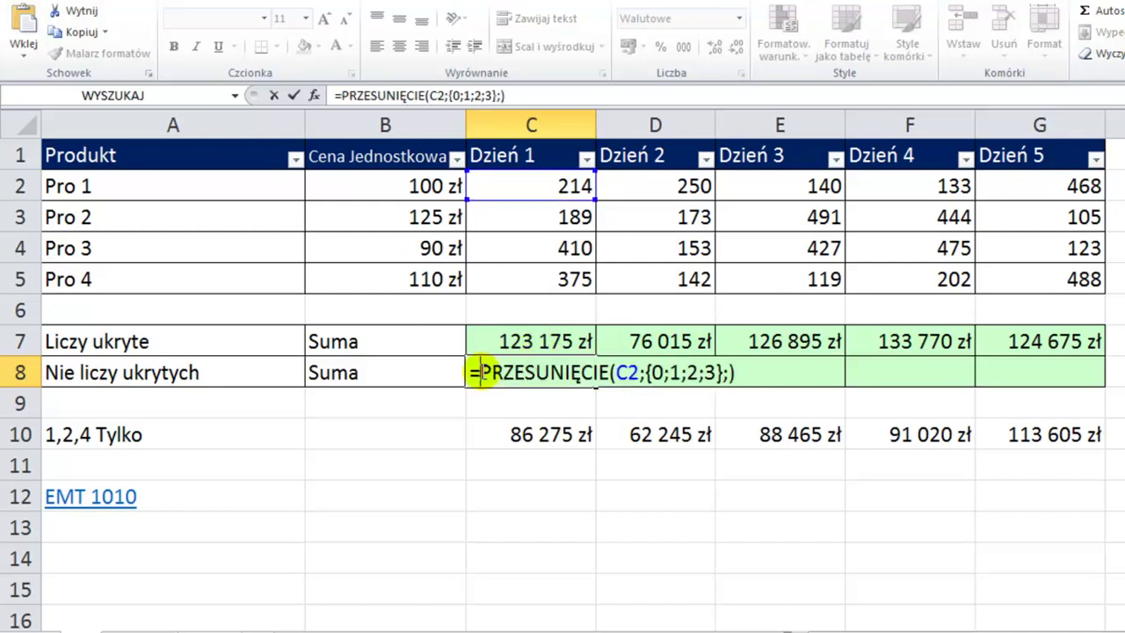
type("sumy")
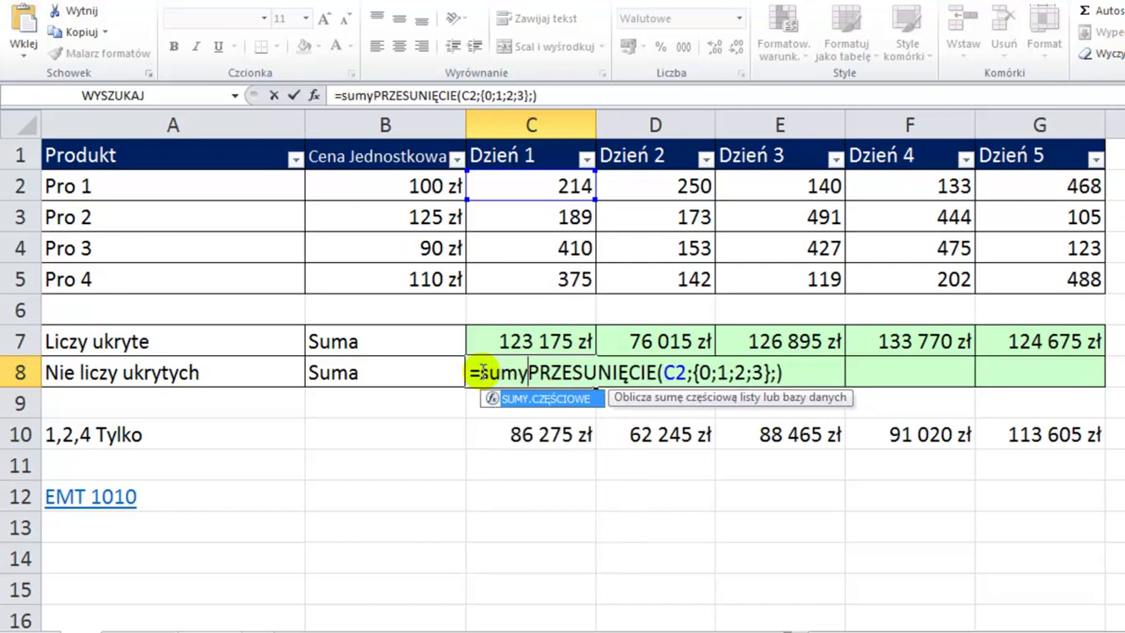
key("Tab")
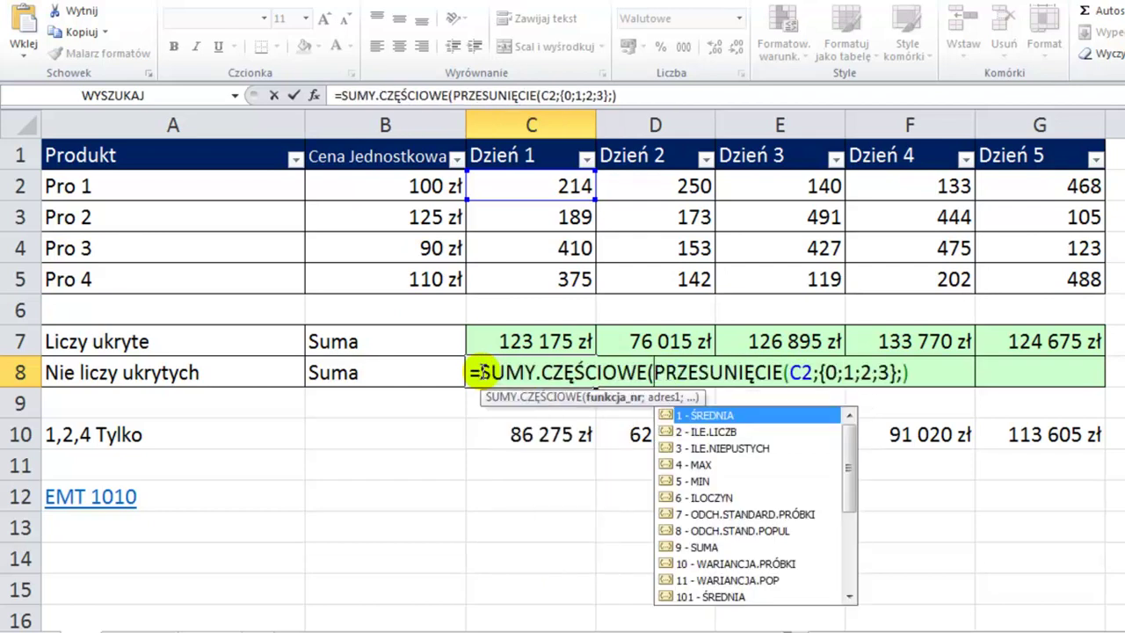
type("109;")
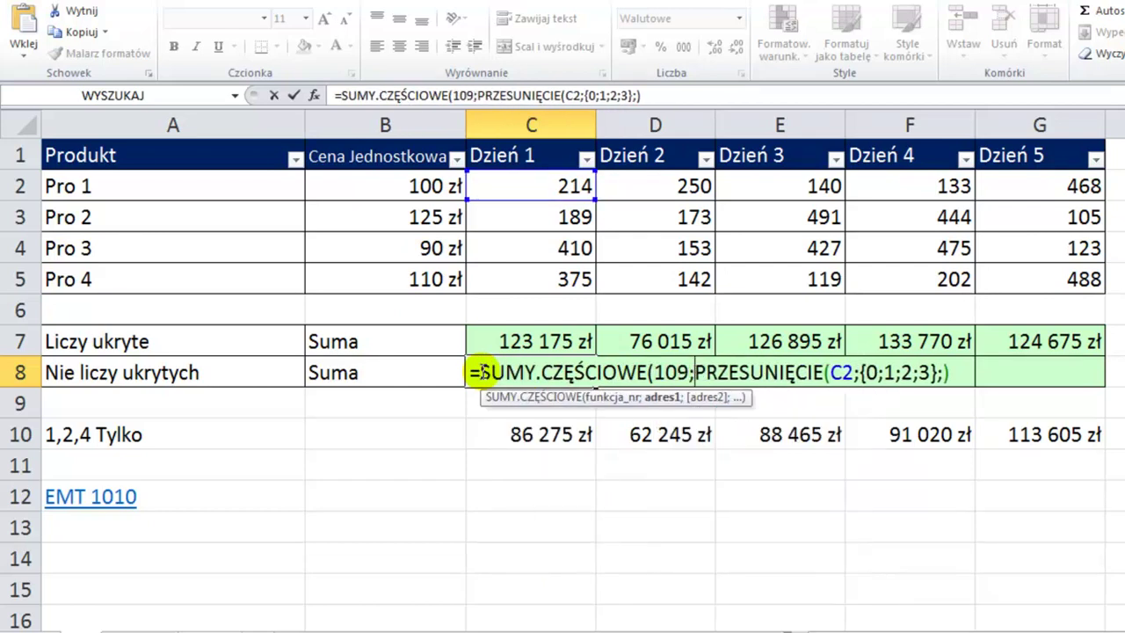
type(")")
key("shift+Home")
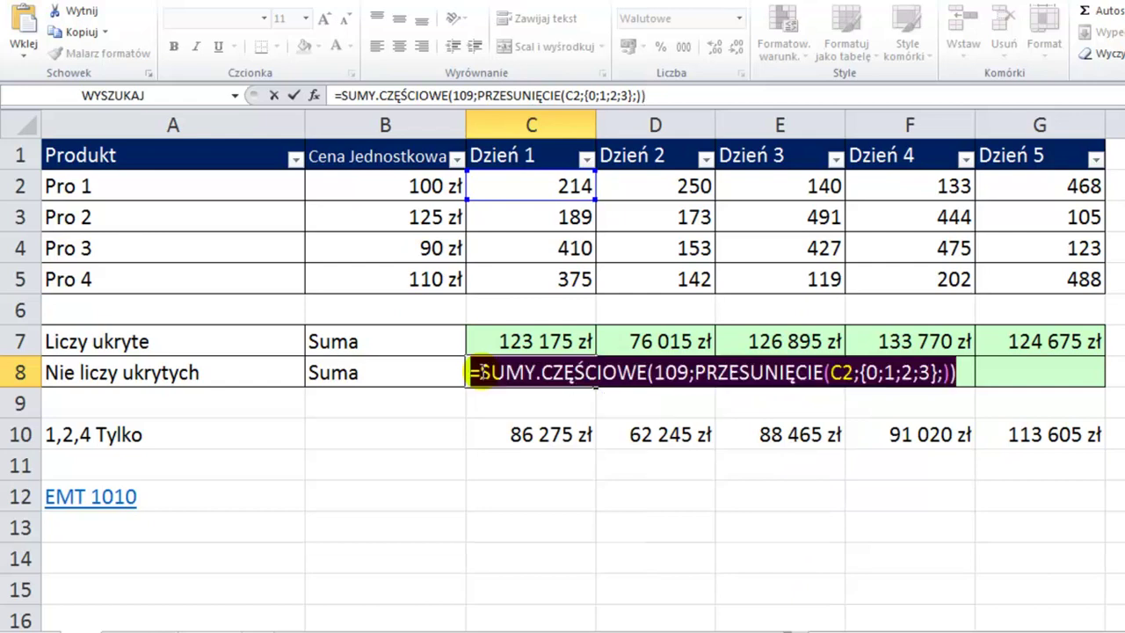
key("F9")
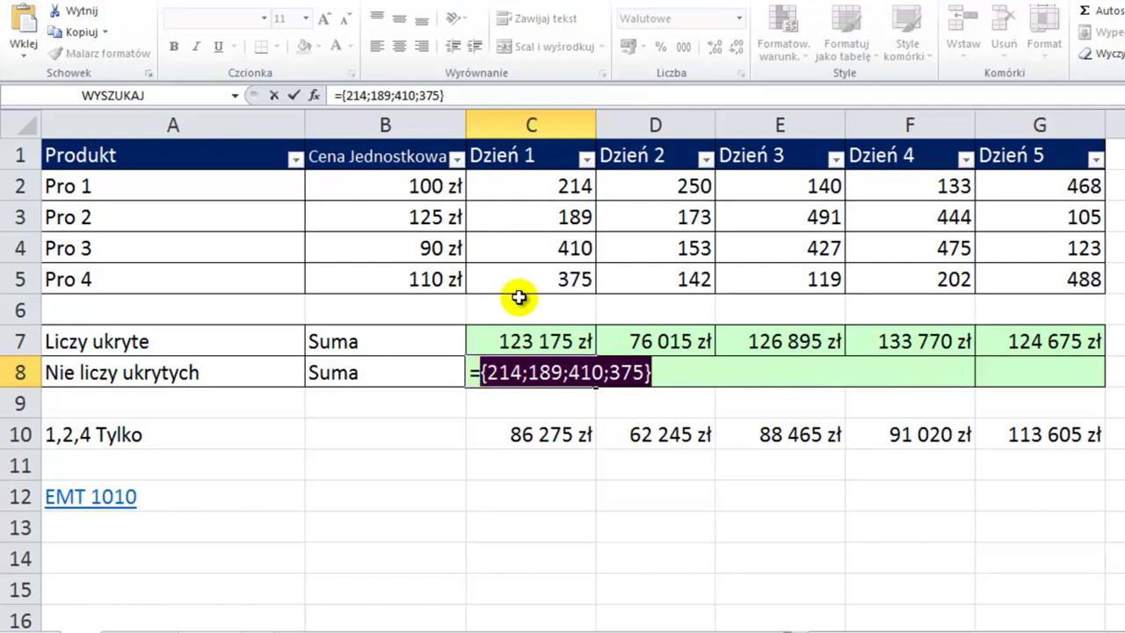
key("ctrl+z")
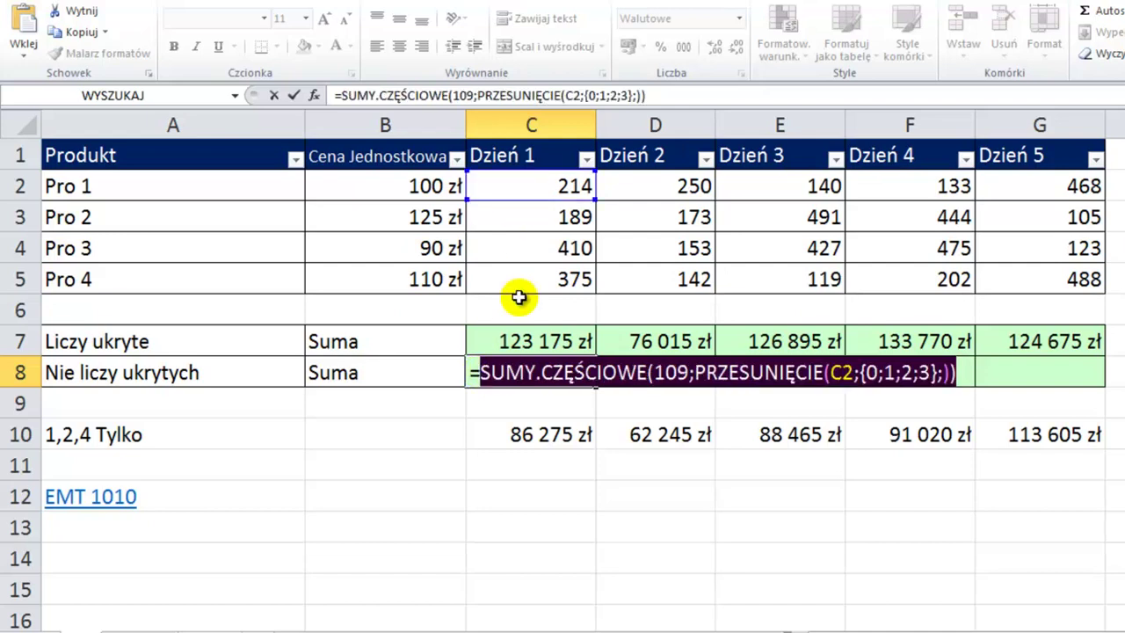
key("ctrl+Return")
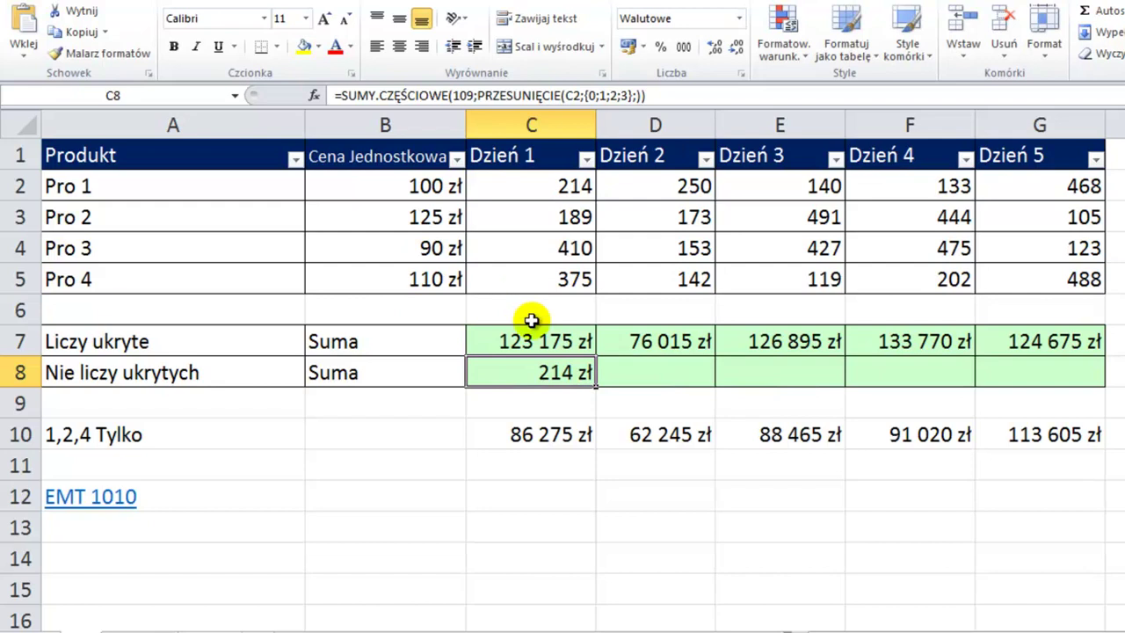
left_click(17, 249)
right_click(17, 250)
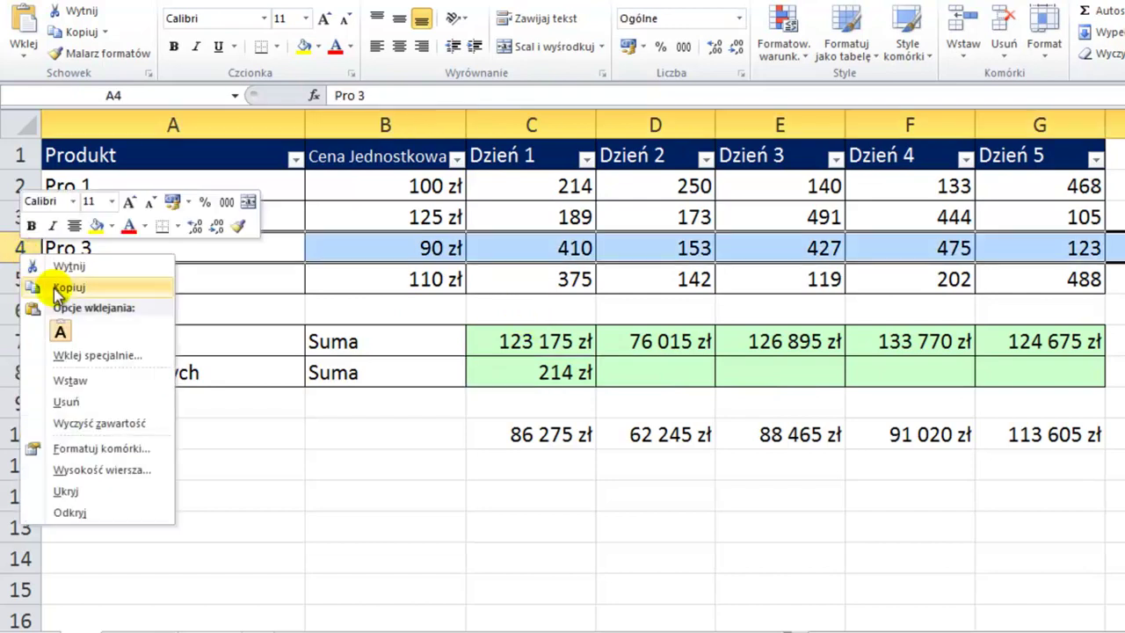
left_click(71, 489)
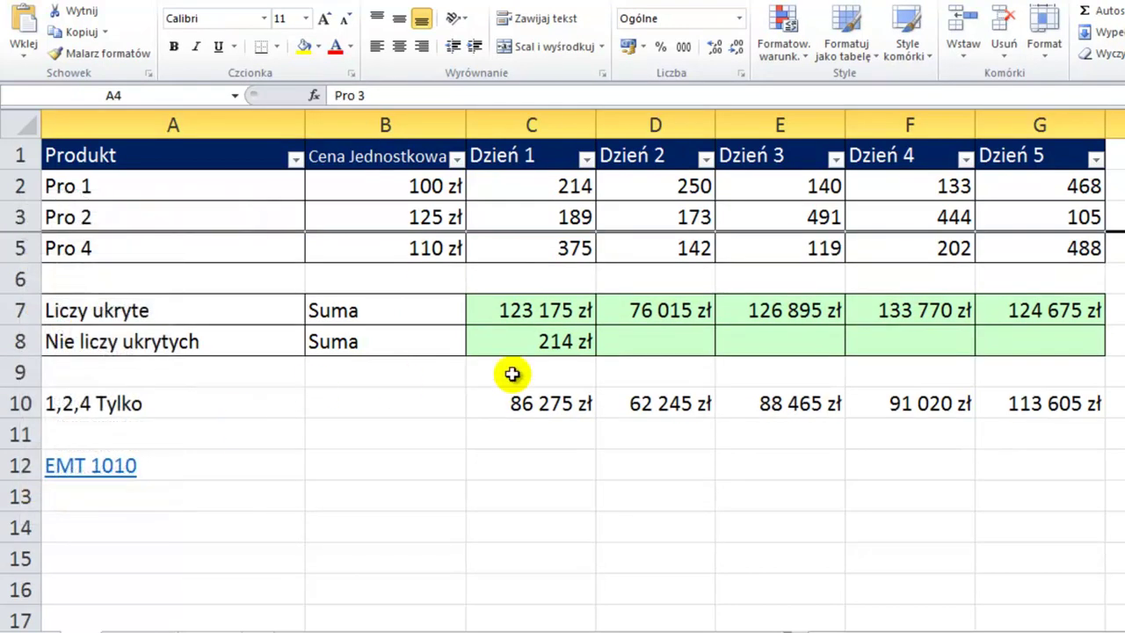
left_click(487, 354)
double_click(488, 356)
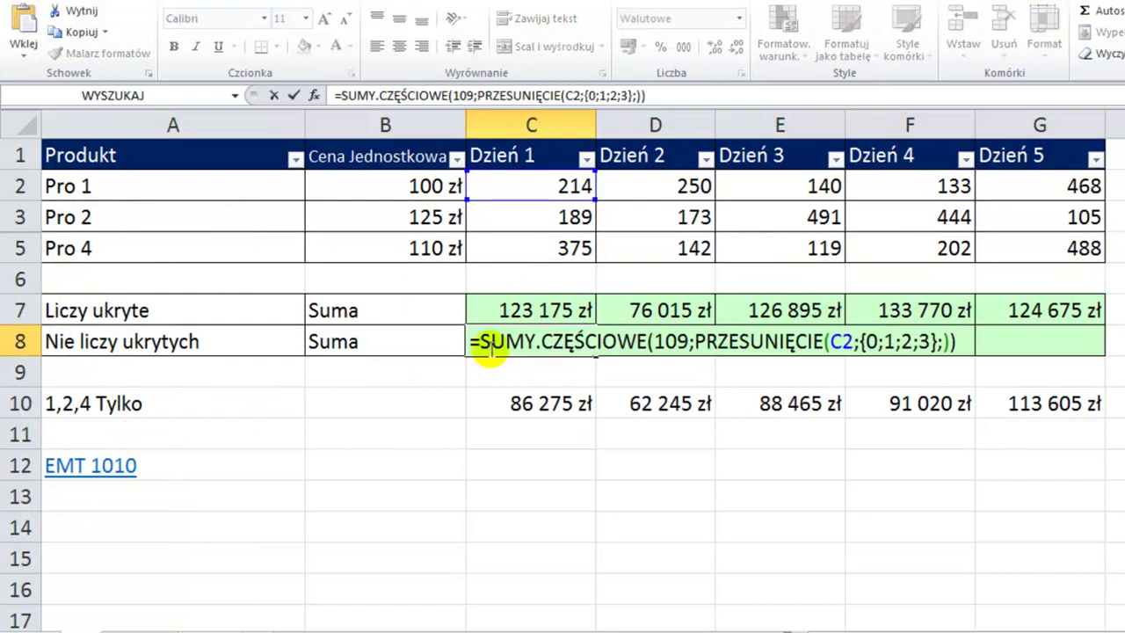
left_click_drag(479, 342, 973, 345)
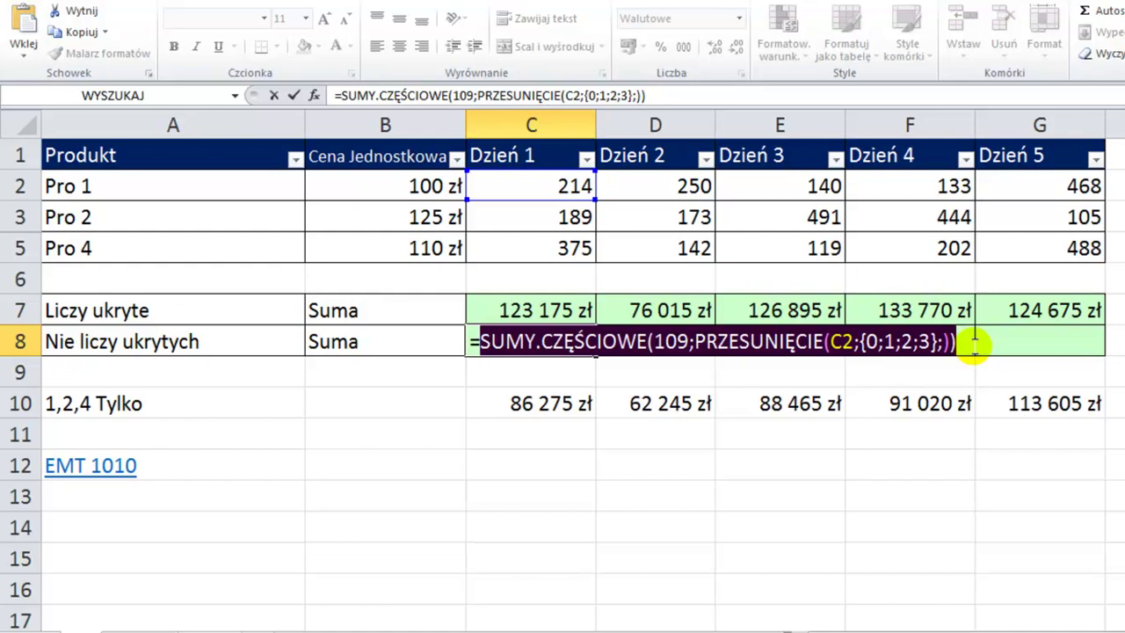
key("F9")
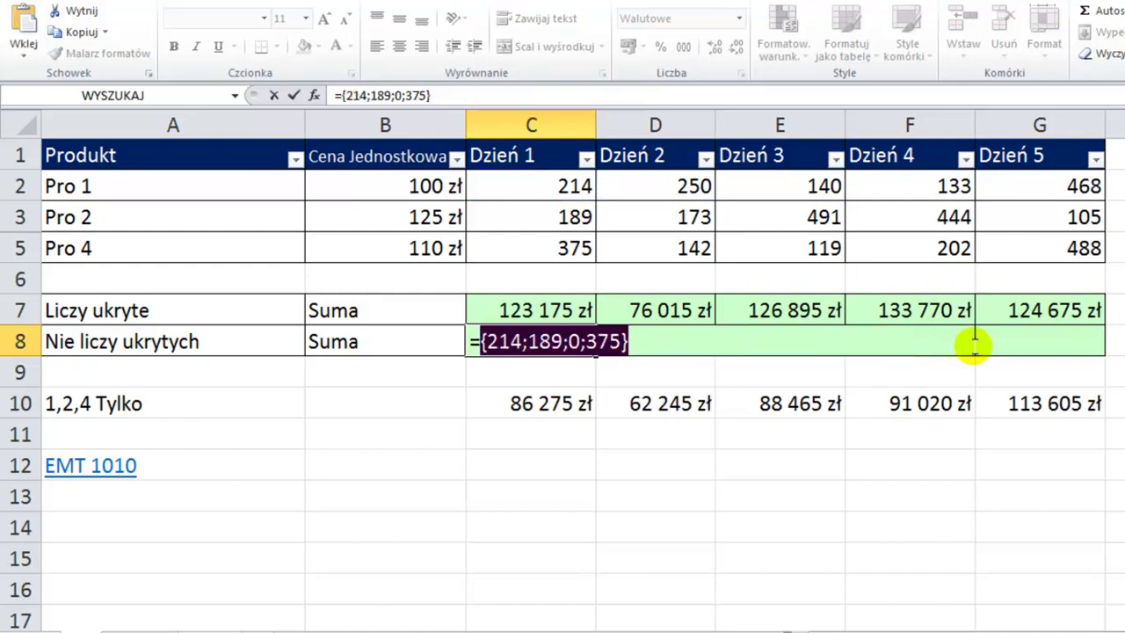
left_click(580, 339)
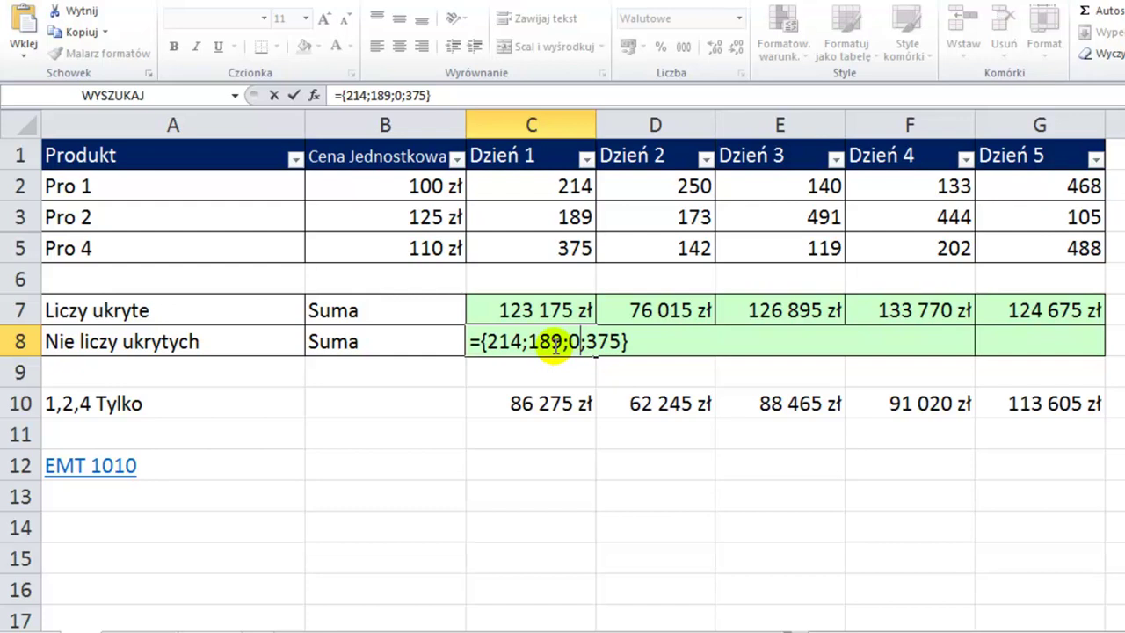
key("Escape")
key("ctrl+z")
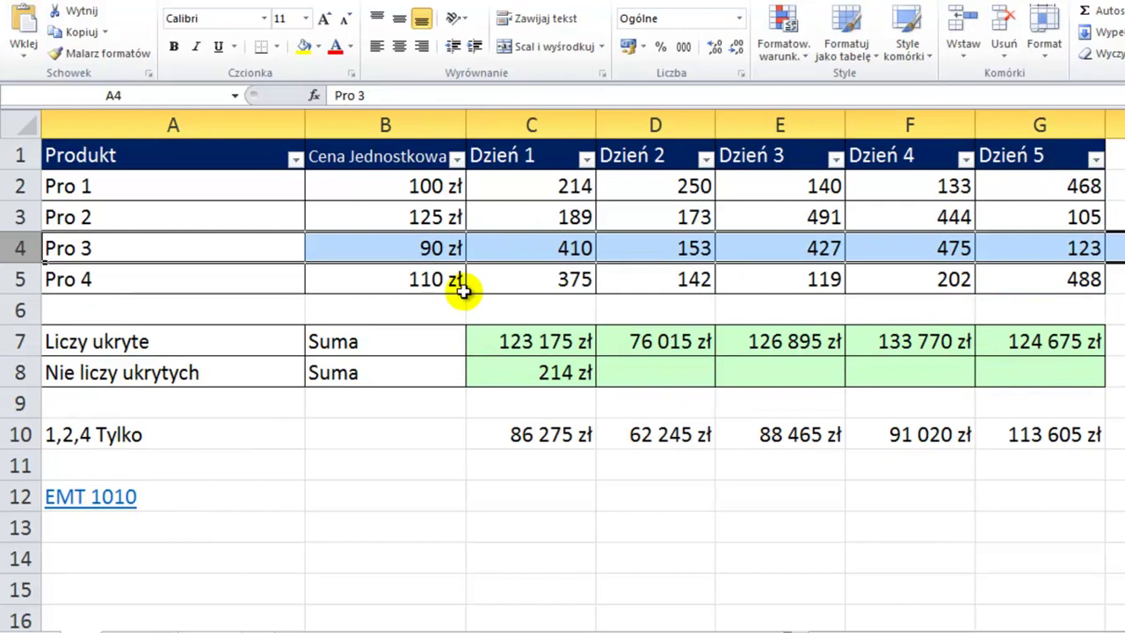
left_click(295, 159)
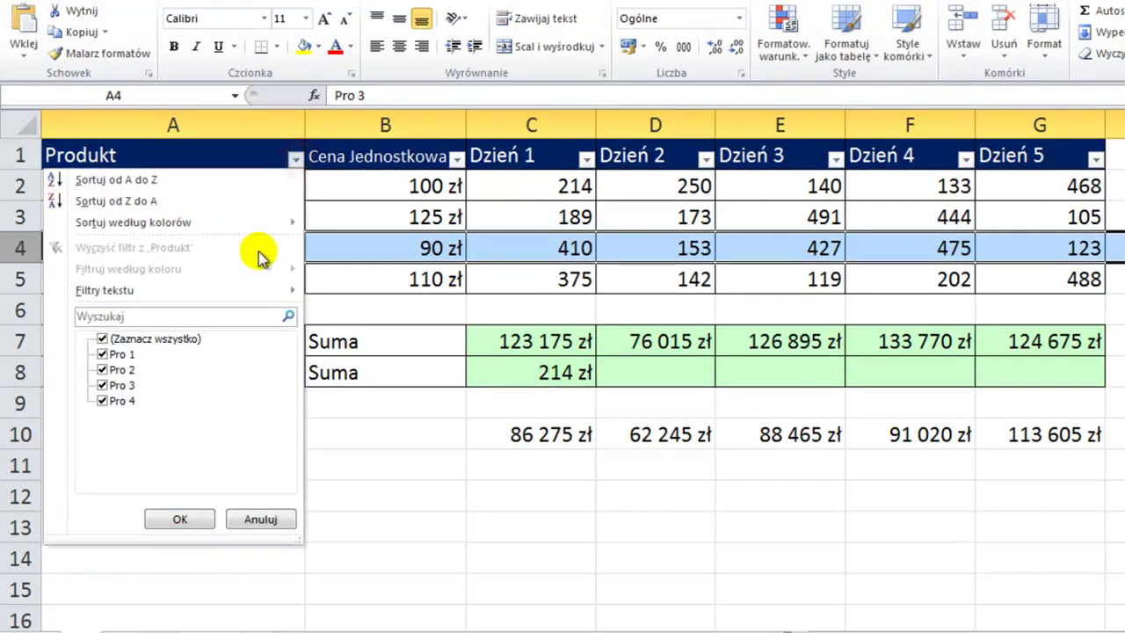
left_click(104, 371)
left_click(105, 375)
left_click(103, 370)
left_click(102, 385)
left_click(172, 517)
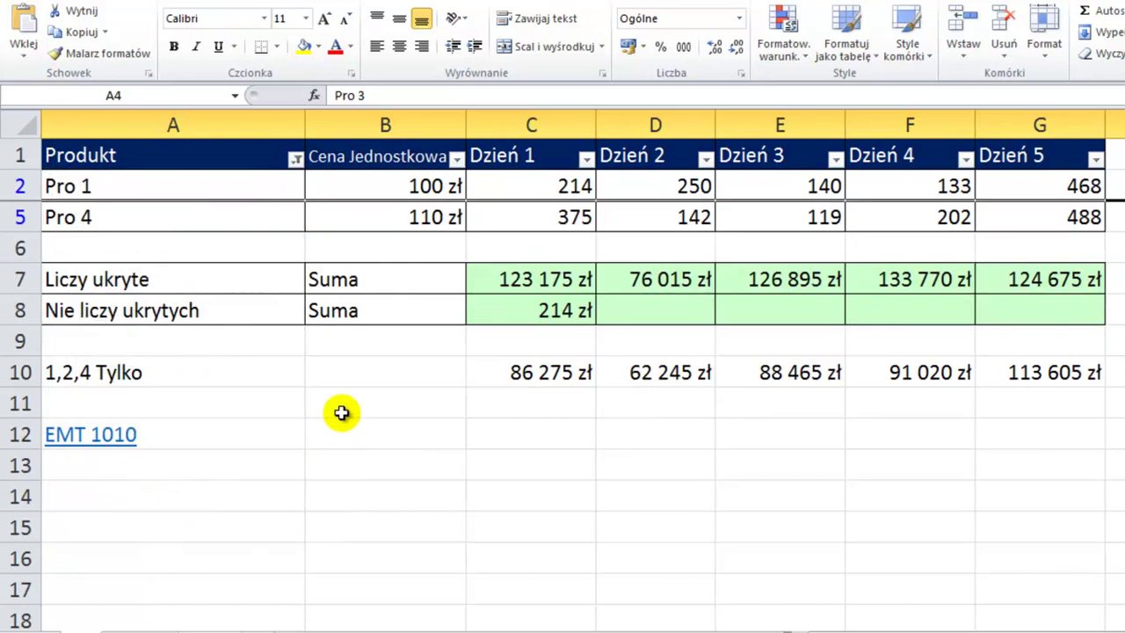
left_click(509, 312)
double_click(510, 312)
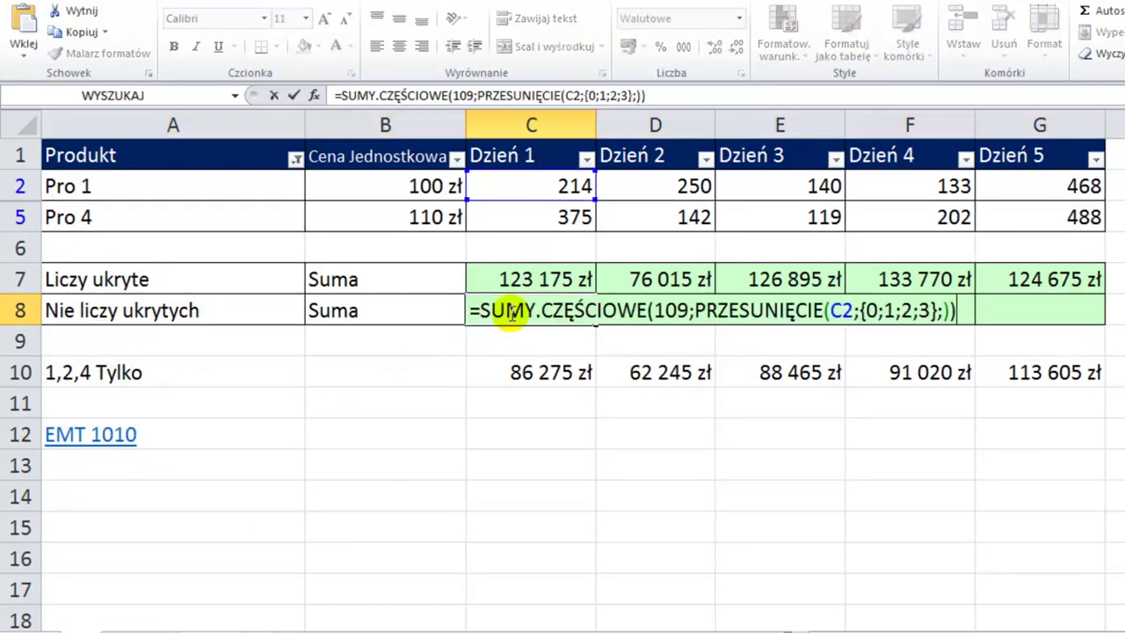
left_click_drag(481, 311, 1043, 307)
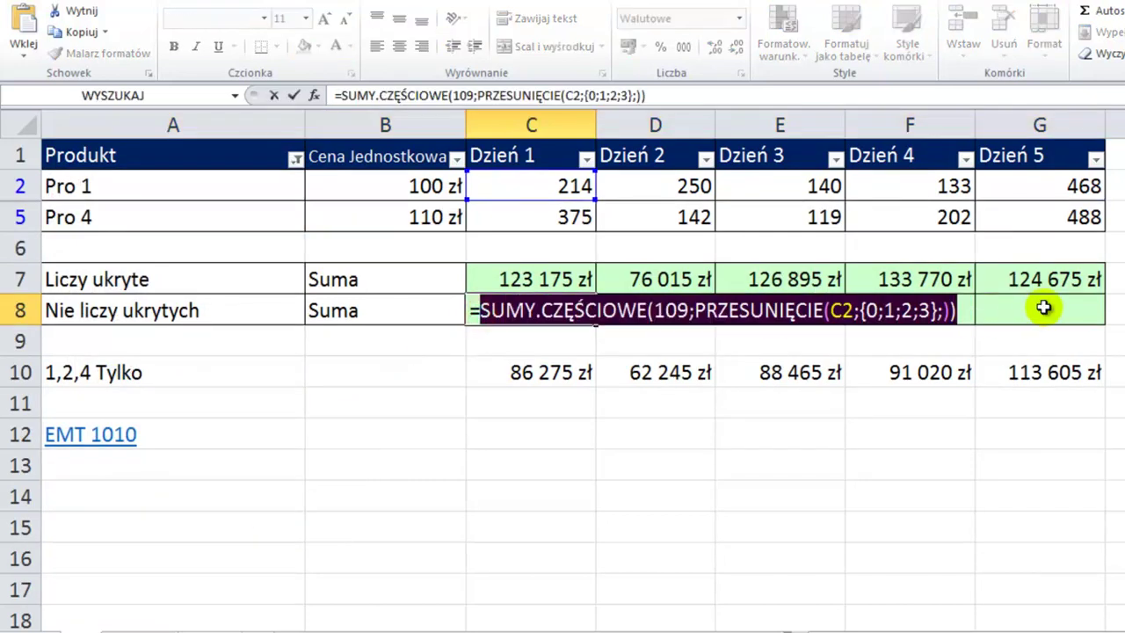
key("F9")
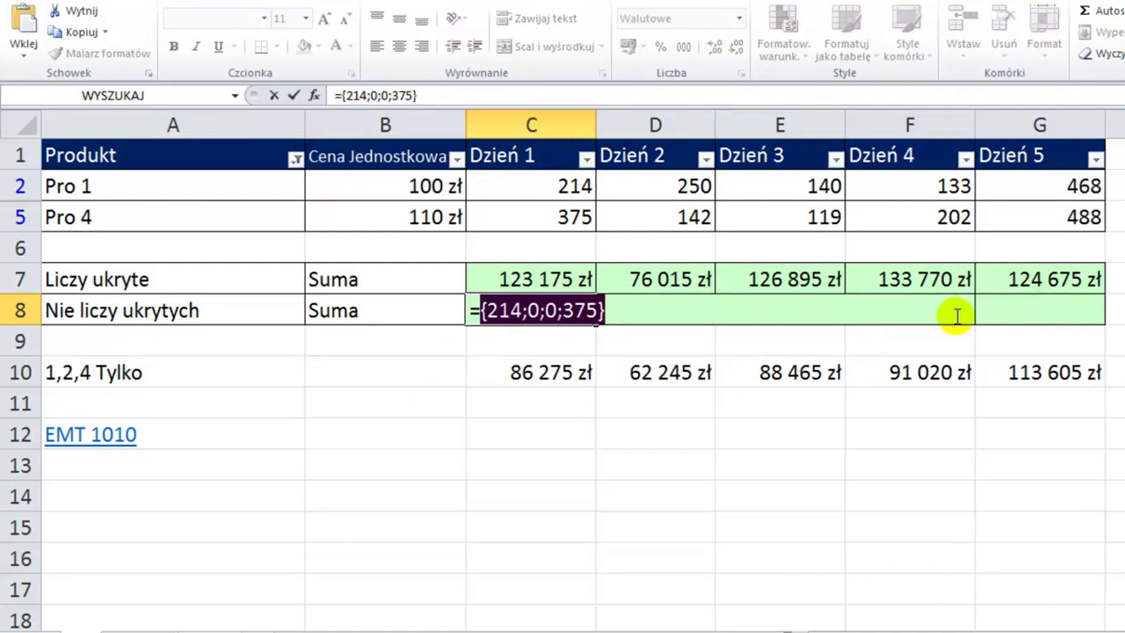
left_click(543, 310)
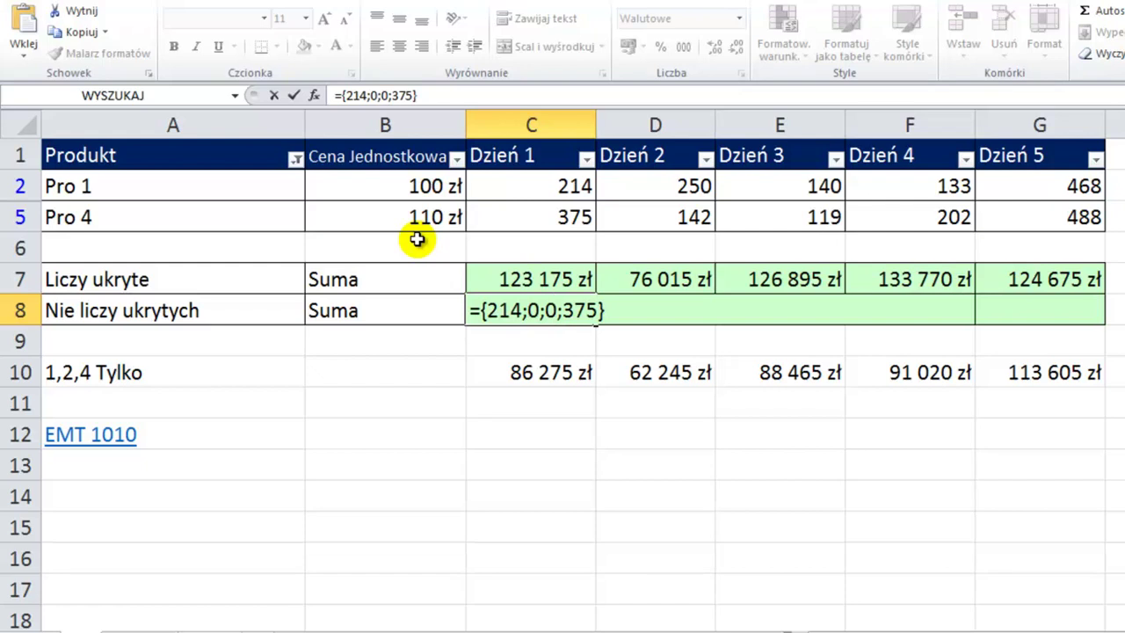
key("Escape")
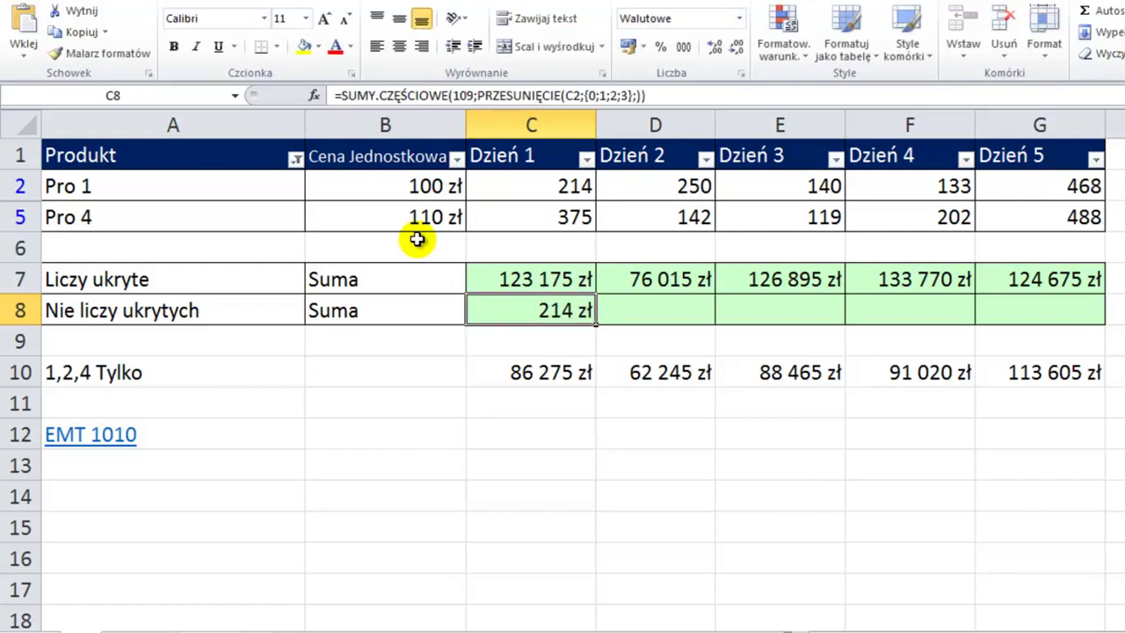
key("ctrl+z")
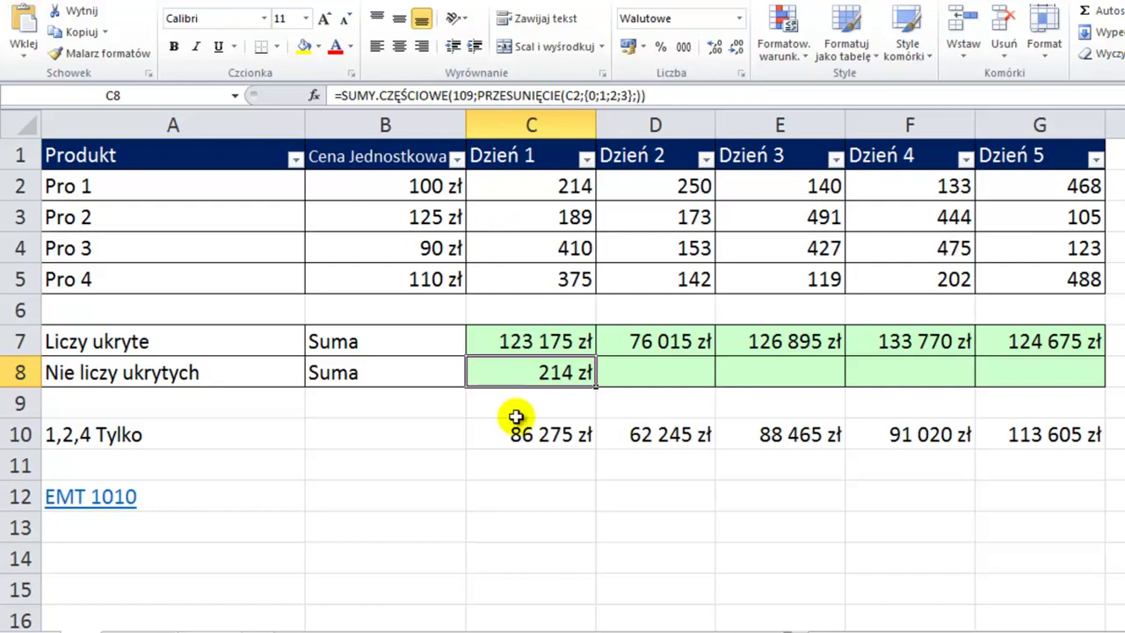
Wrap C8's subtotal in SUMA.ILOCZYNÓW with $B$2:$B$5 and fill it across to G8.
key("F2")
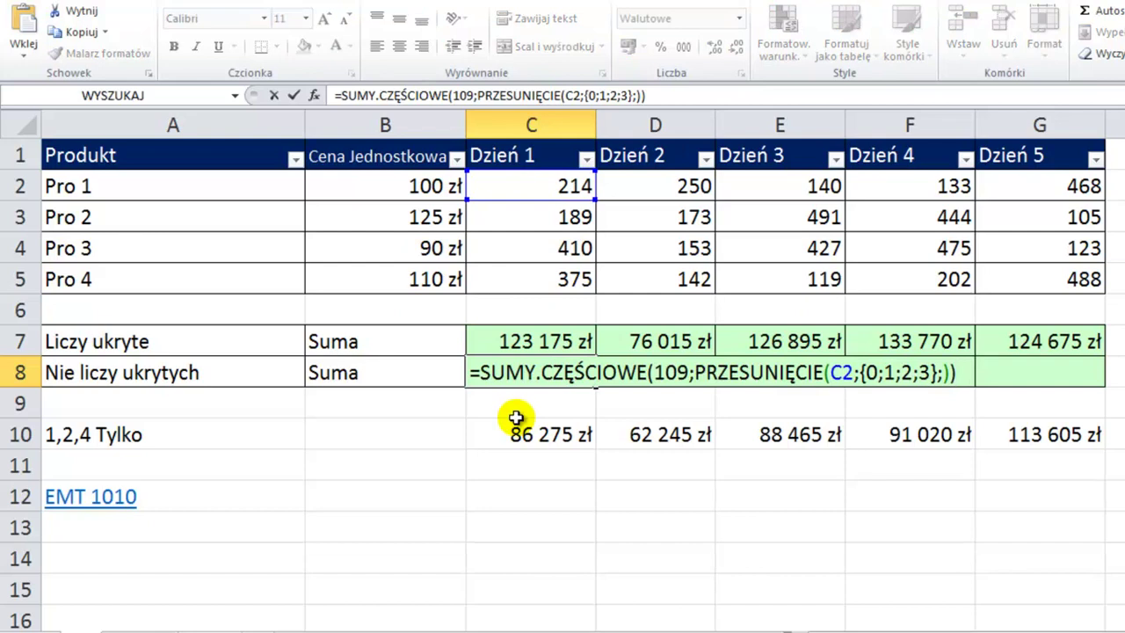
left_click(484, 371)
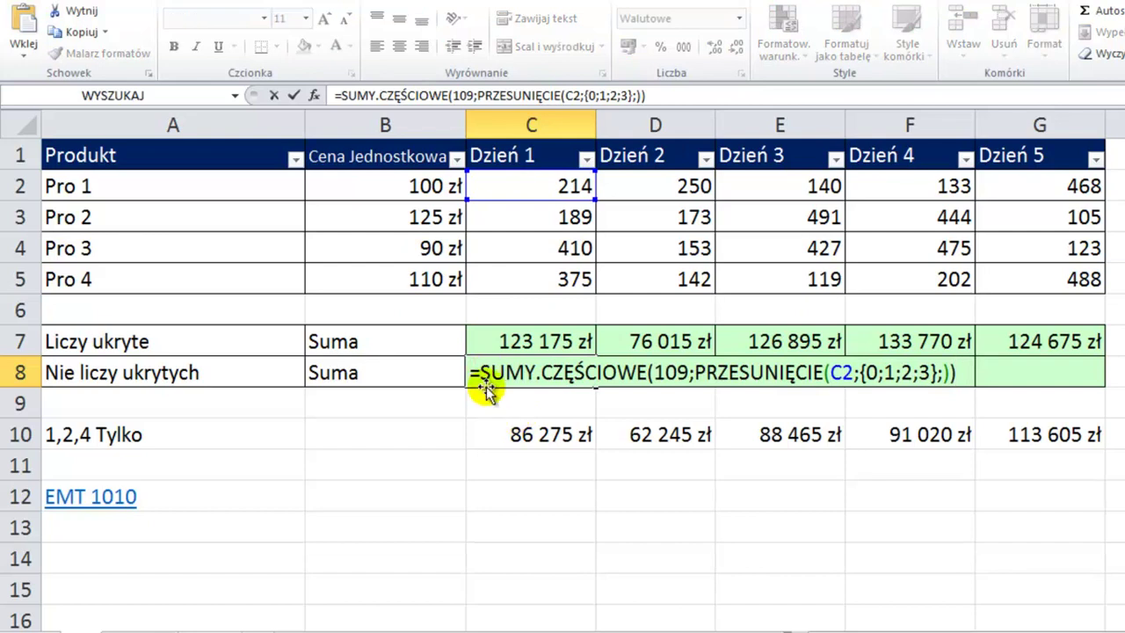
type("s")
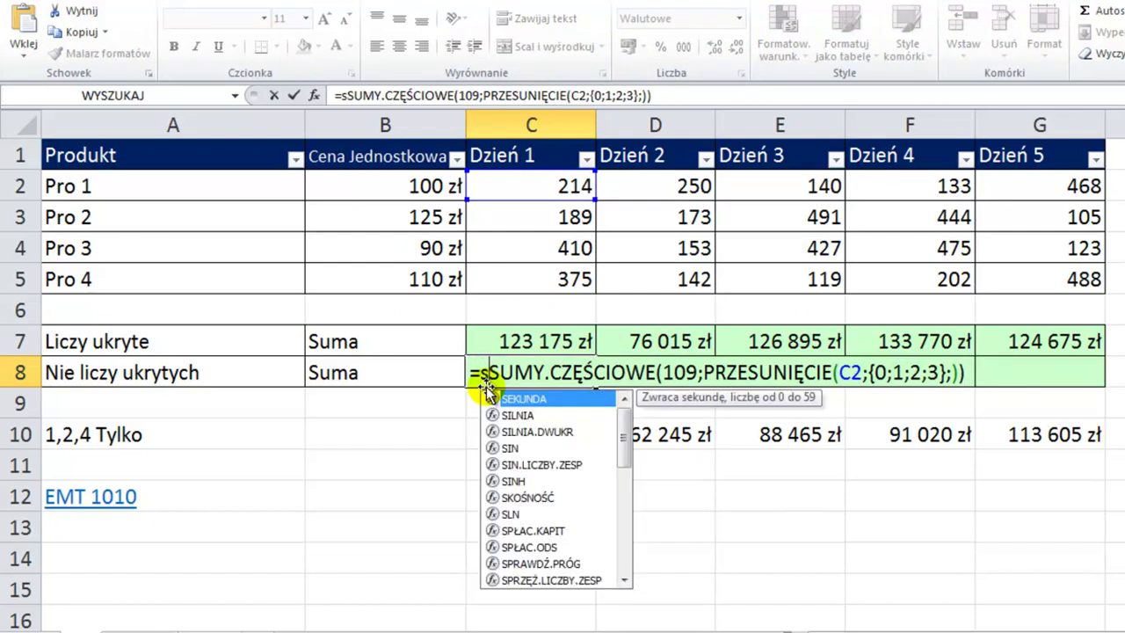
type("u")
key("Down")
key("Tab")
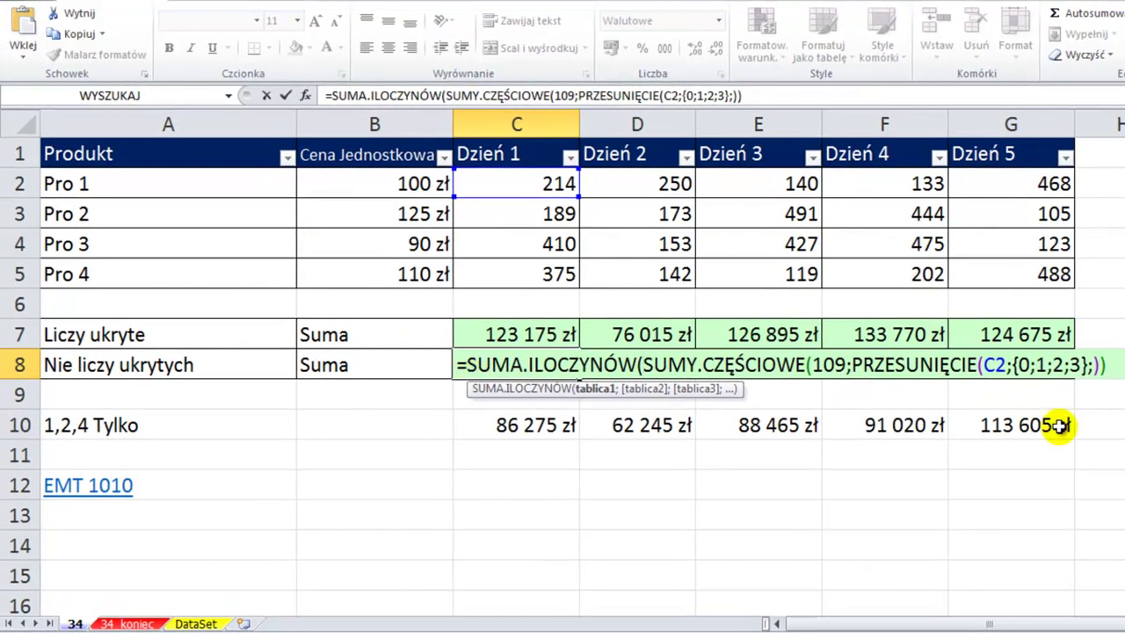
key("End")
type(";")
left_click_drag(404, 184, 391, 284)
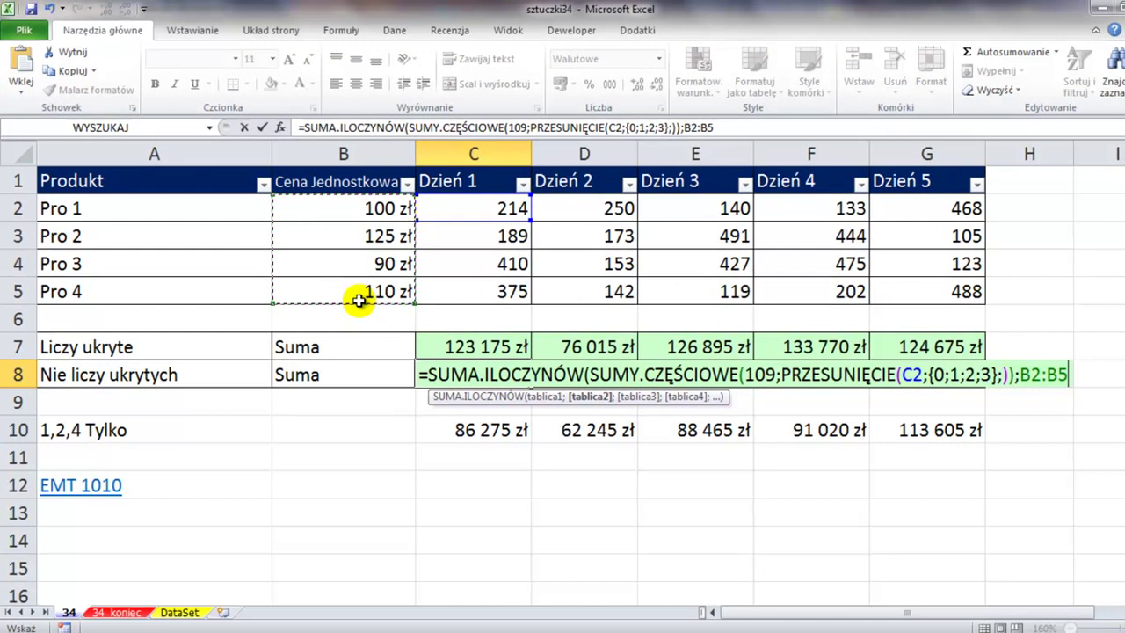
key("F4")
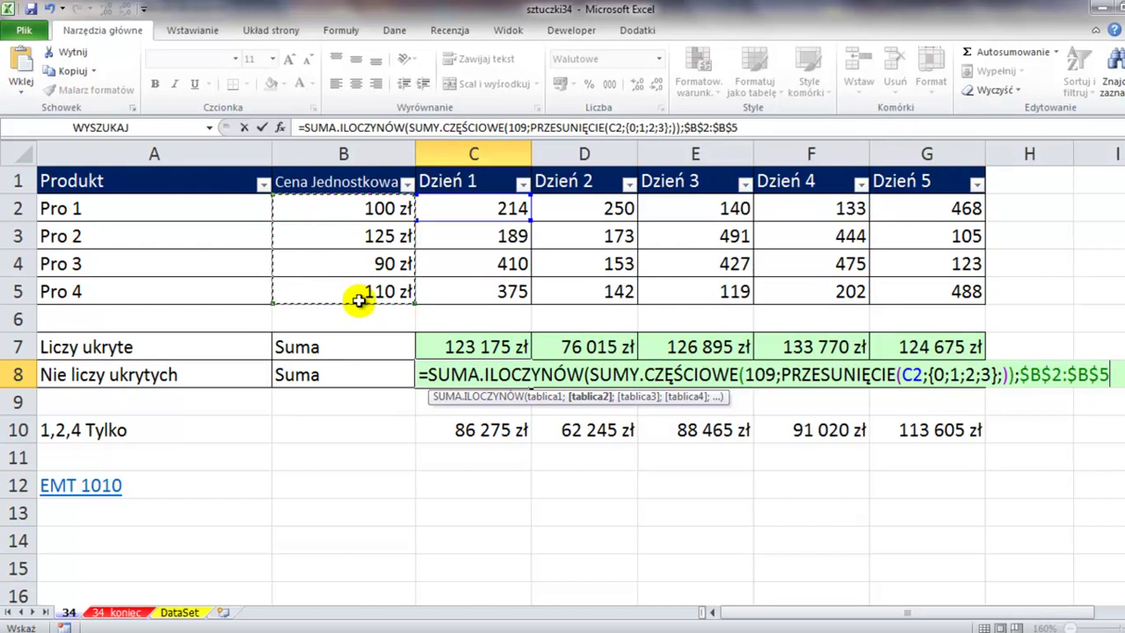
type(")")
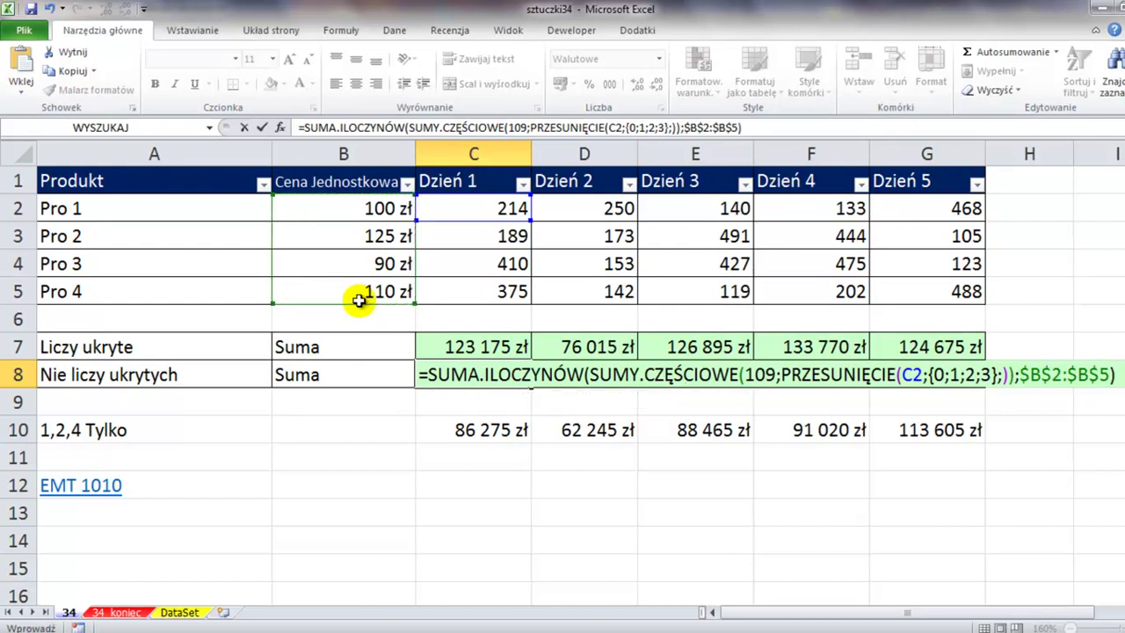
key("ctrl+Return")
left_click_drag(530, 385, 958, 385)
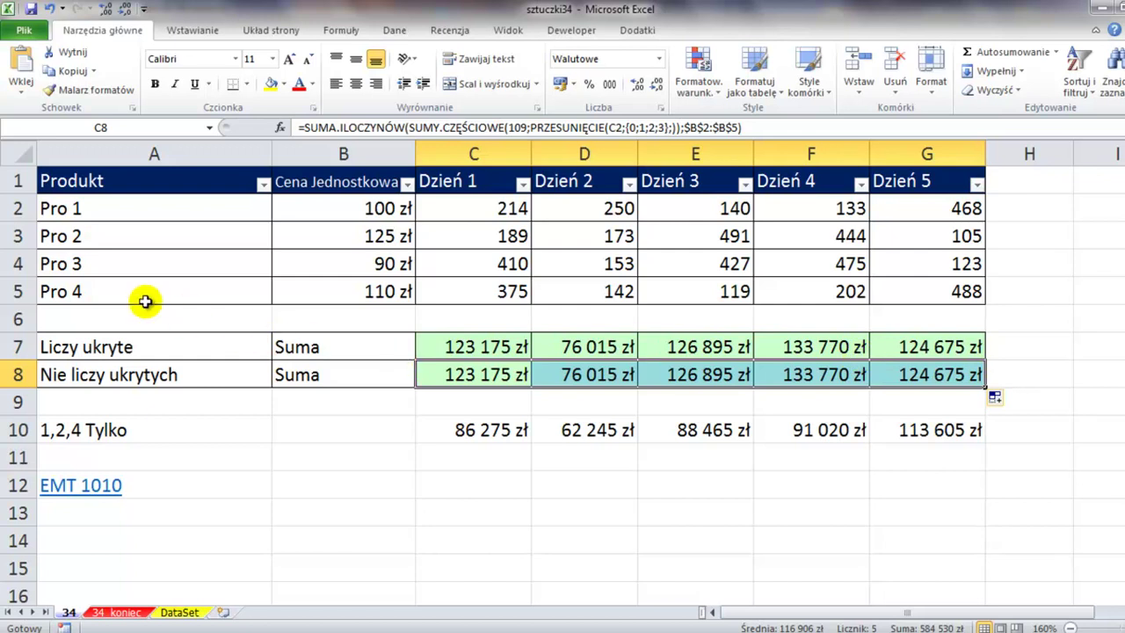
right_click(17, 264)
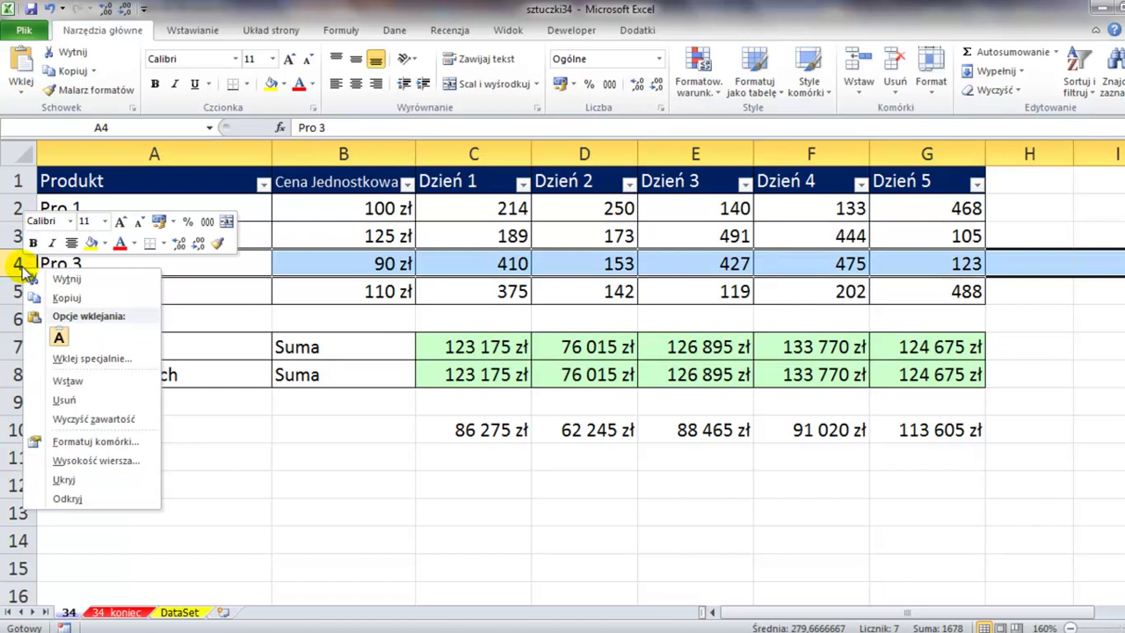
left_click(63, 480)
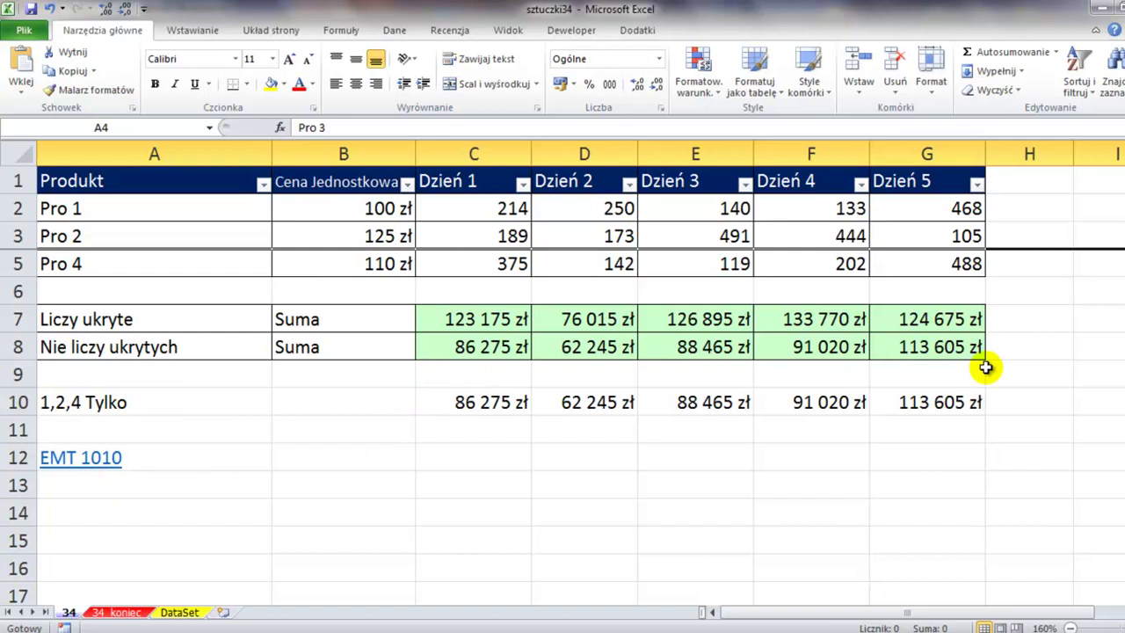
key("ctrl+z")
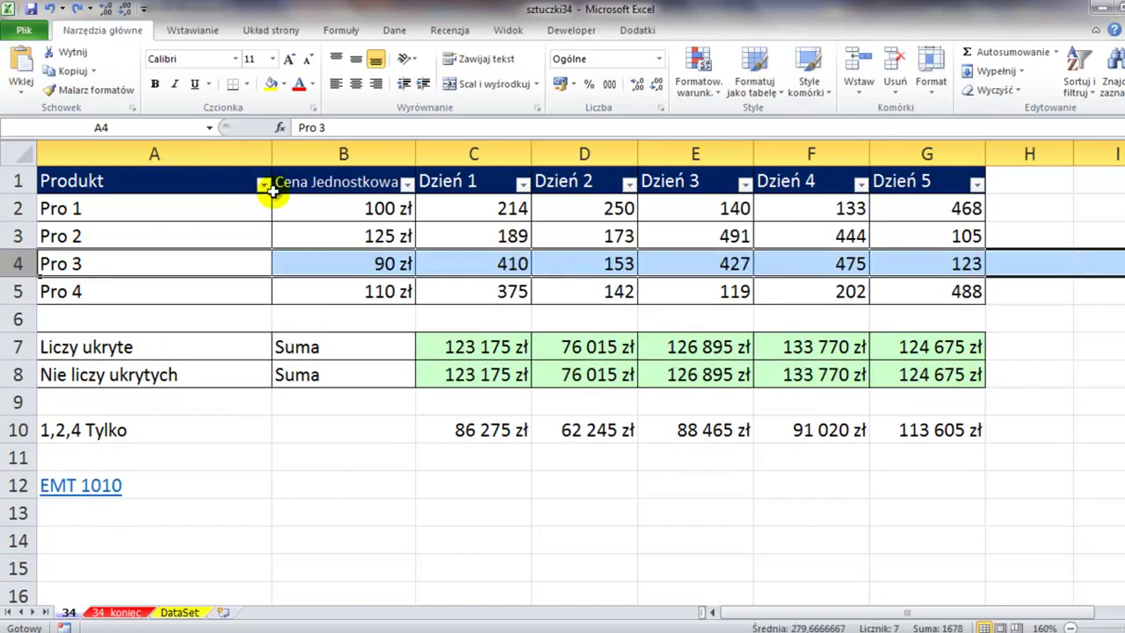
left_click(263, 185)
left_click(97, 374)
left_click(92, 386)
left_click(160, 505)
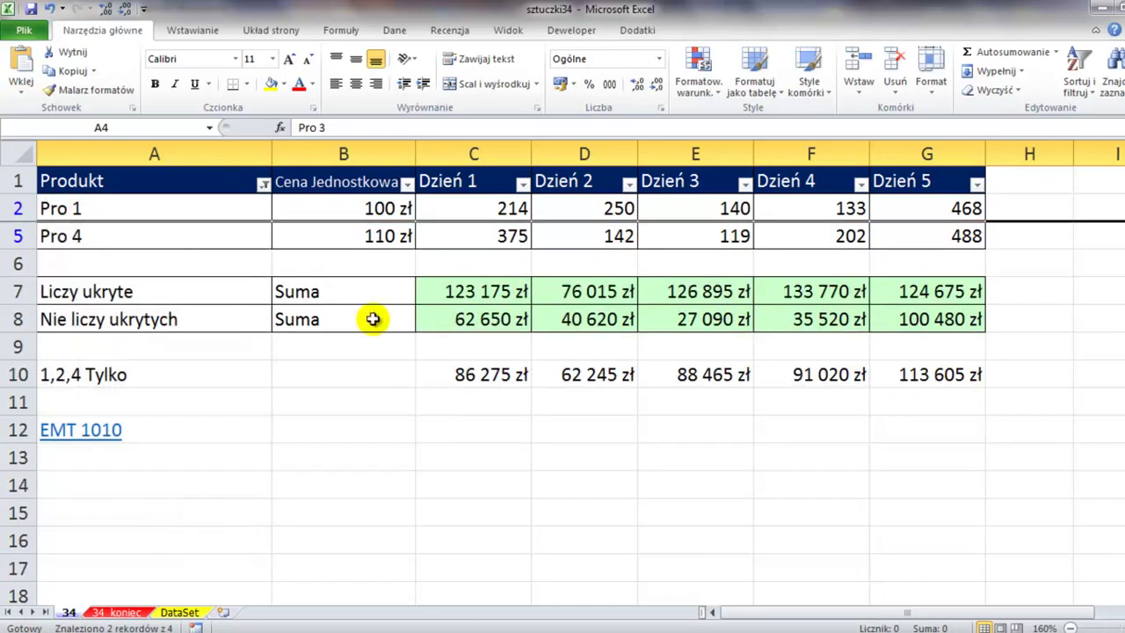
left_click(264, 184)
left_click(69, 266)
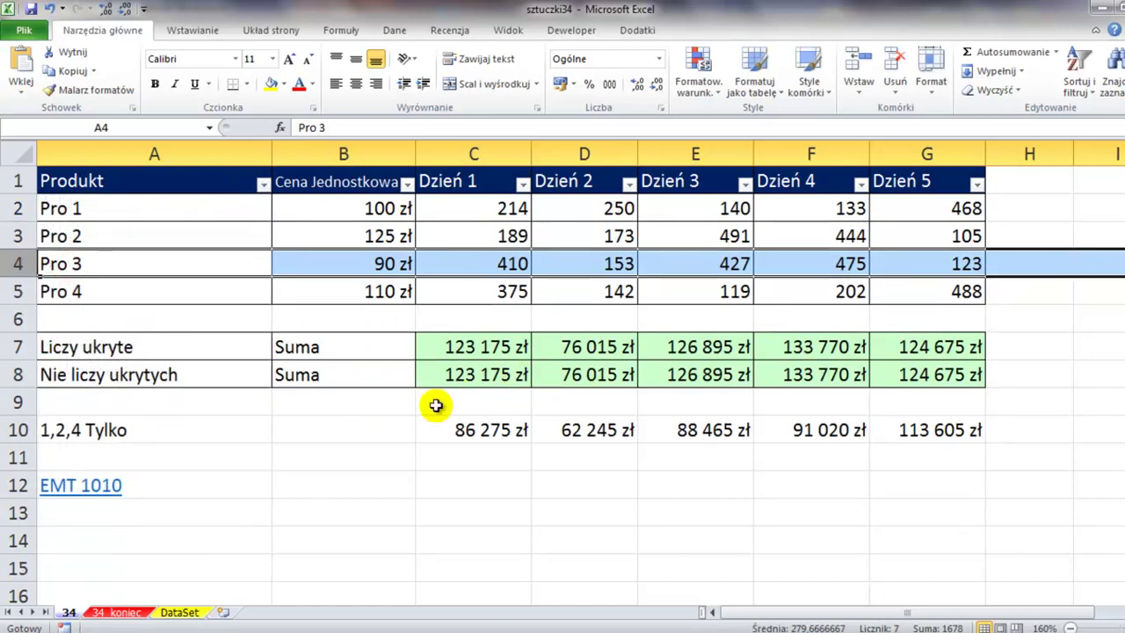
left_click(477, 383)
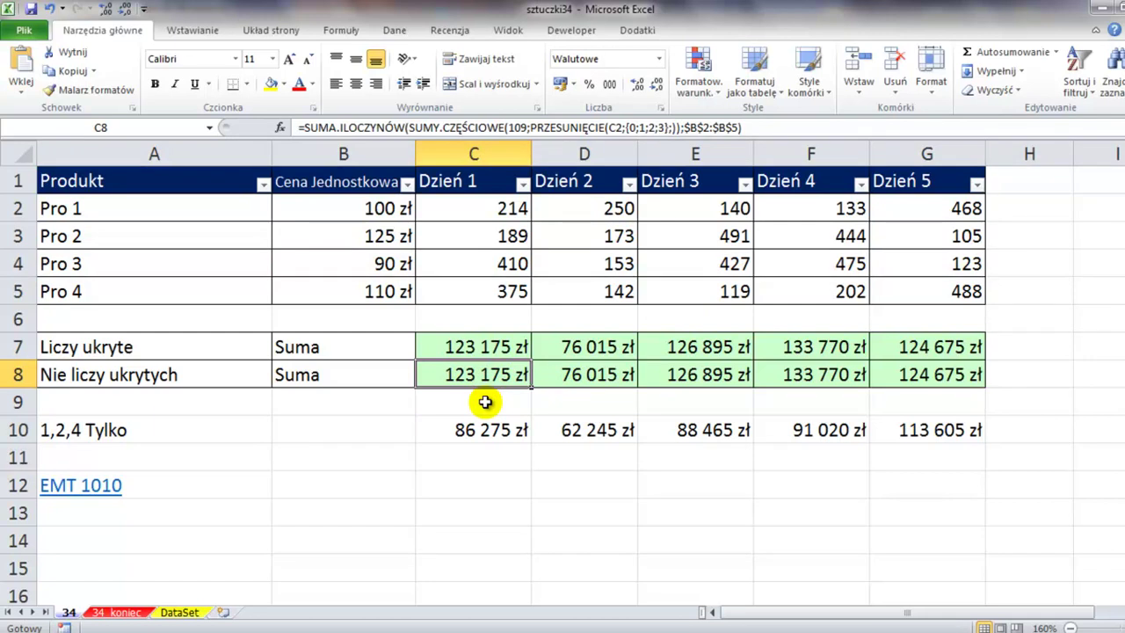
key("F2")
key("shift+Home")
key("ctrl+c")
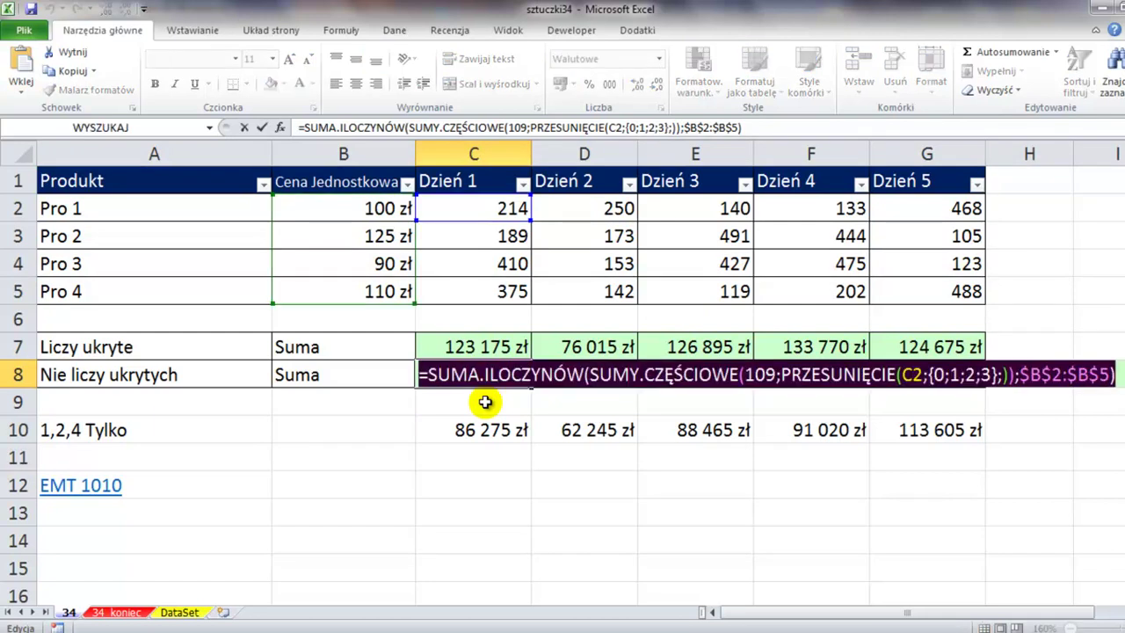
left_click(958, 375)
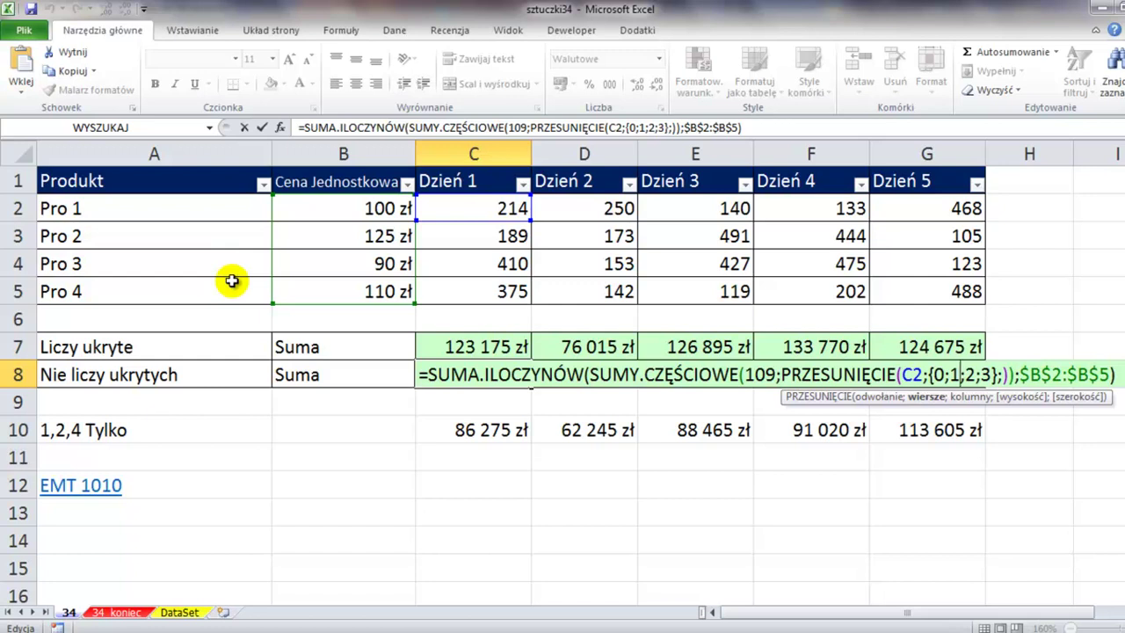
key("ctrl+Return")
left_click(460, 405)
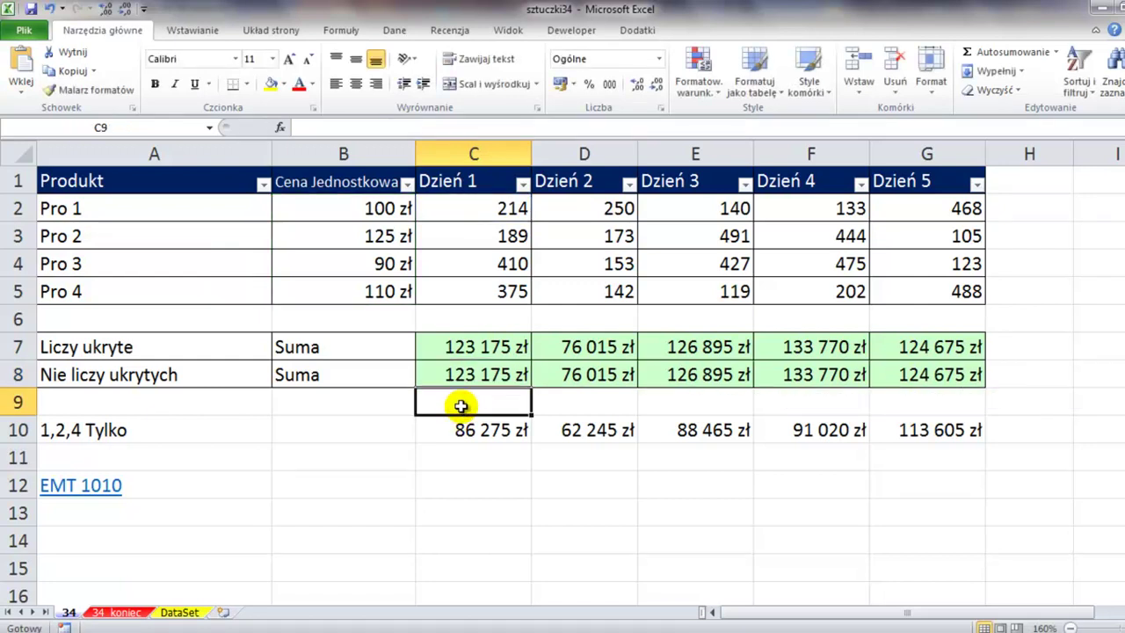
Paste the summary formula into C9 and fill it across to G9.
key("F2")
key("ctrl+v")
key("ctrl+Return")
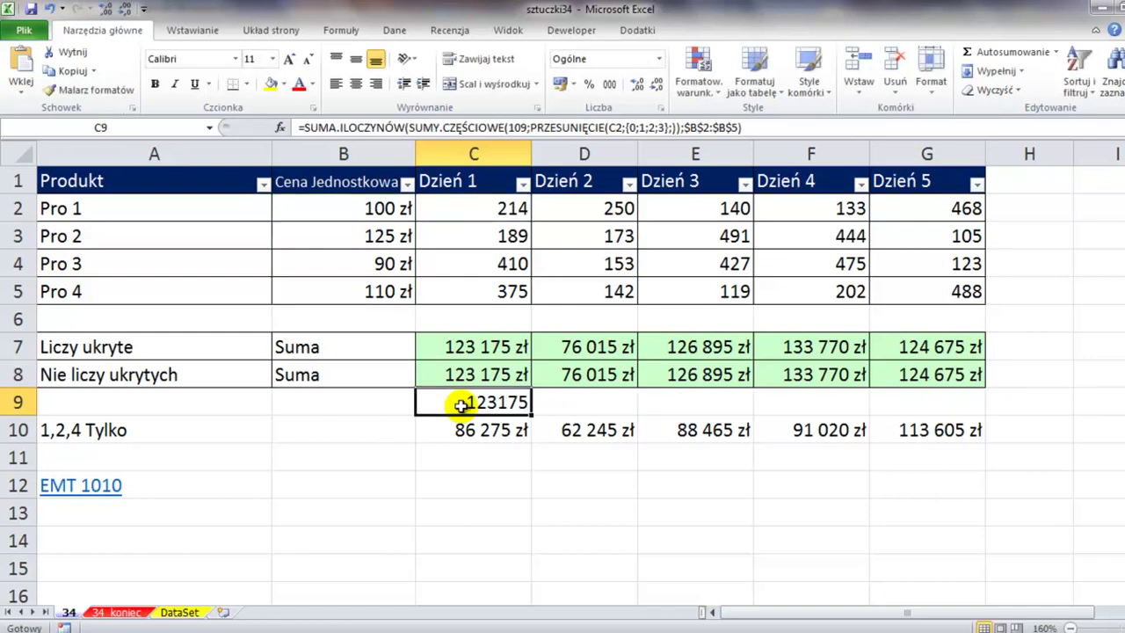
left_click_drag(531, 414, 1002, 409)
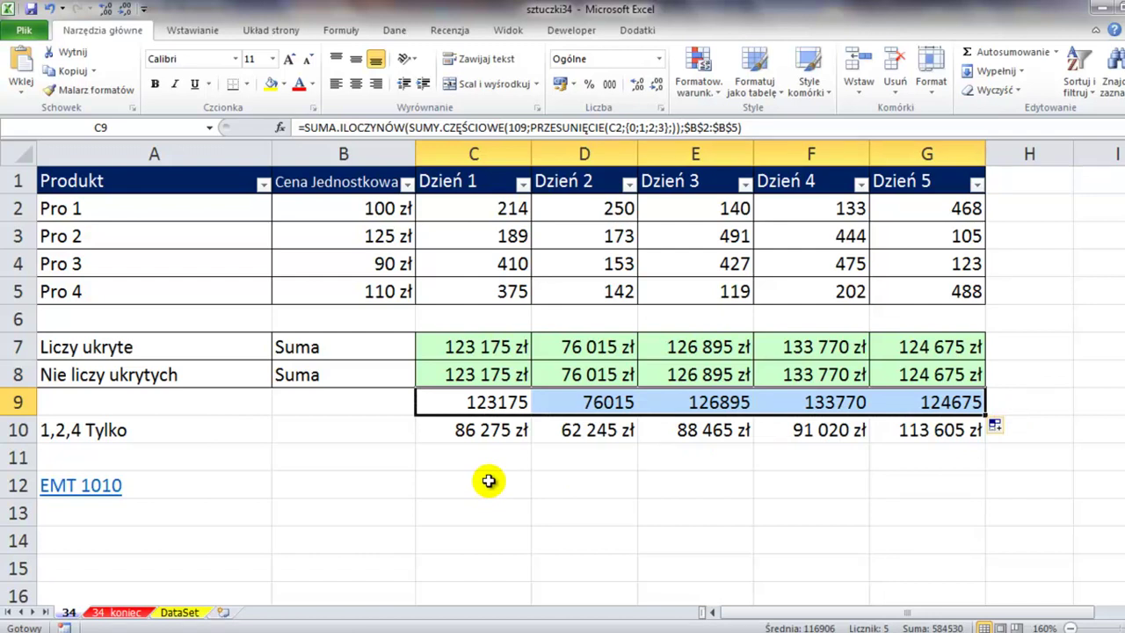
left_click(489, 481)
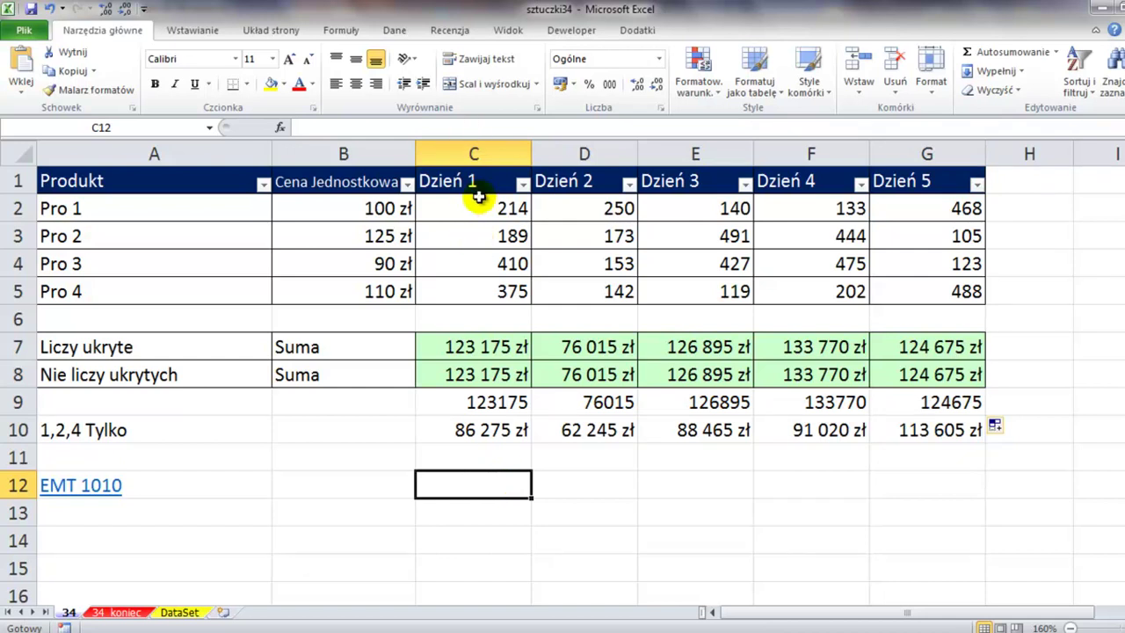
In C12 type =WIERSZ(C2:C5) and evaluate it with F9 to see {2;3;4;5}.
type("=wi")
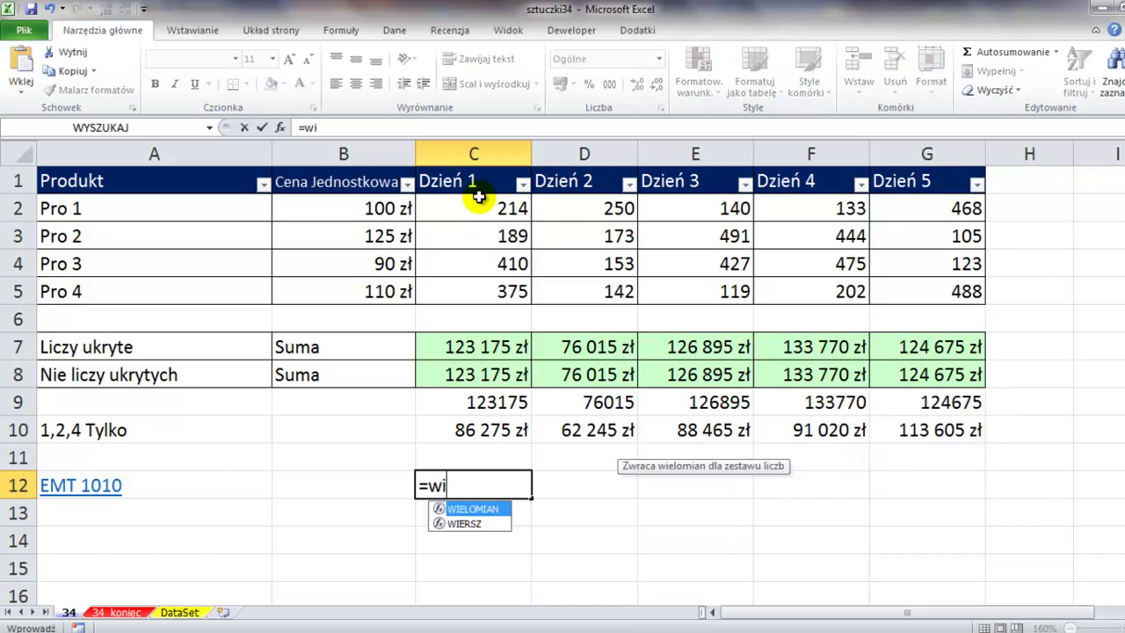
key("Down")
key("Tab")
left_click(486, 203)
left_click_drag(486, 203, 486, 293)
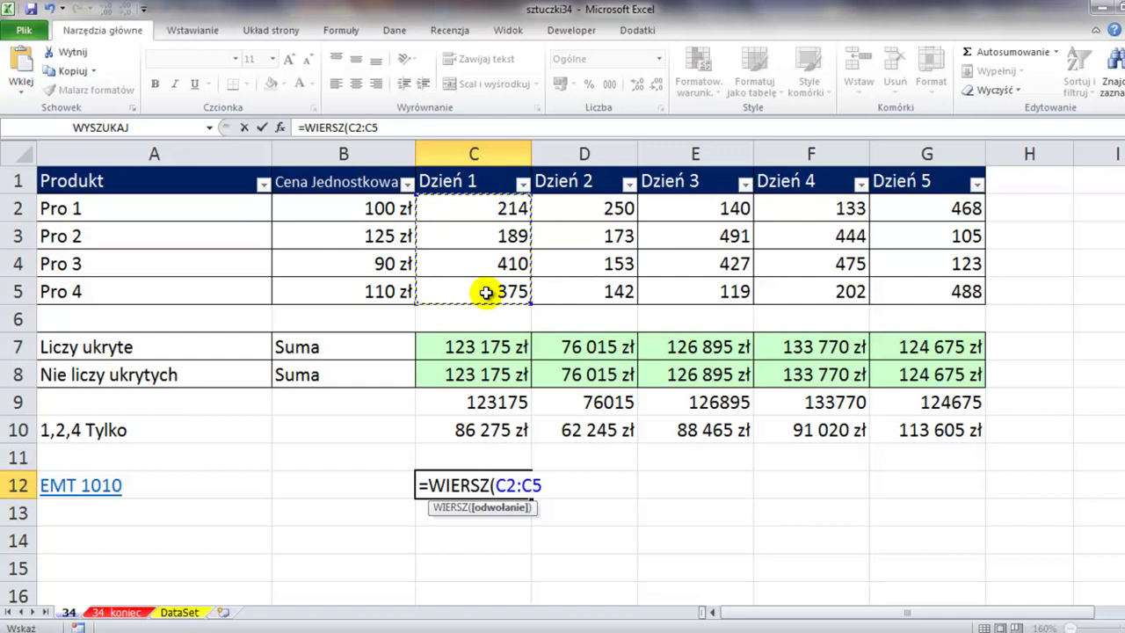
type(")")
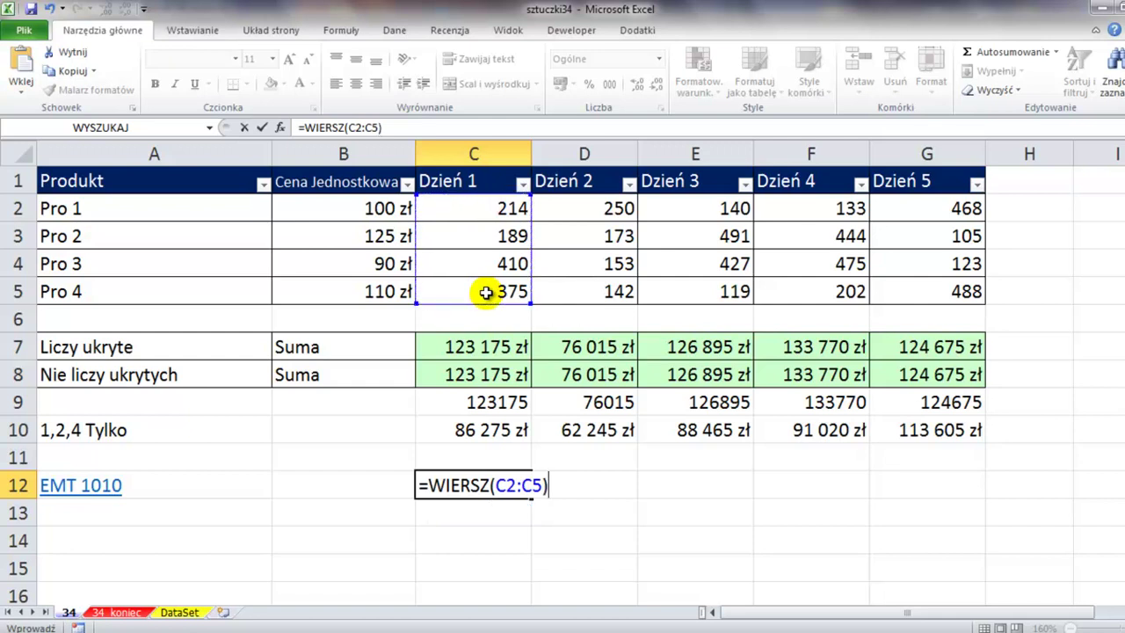
left_click_drag(546, 485, 429, 476)
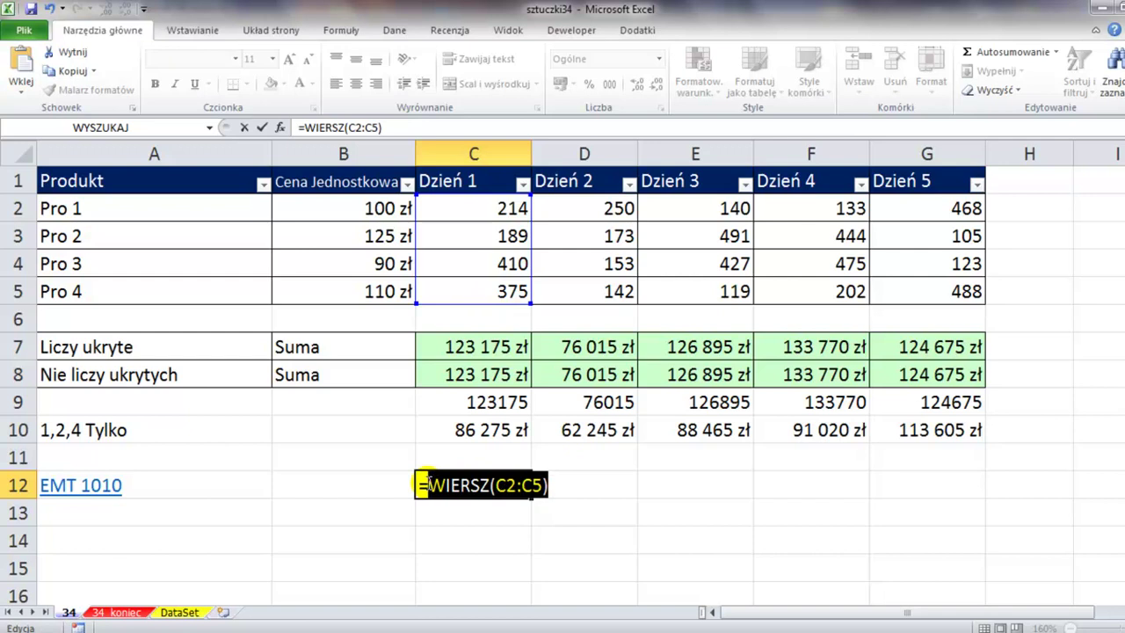
left_click(420, 200)
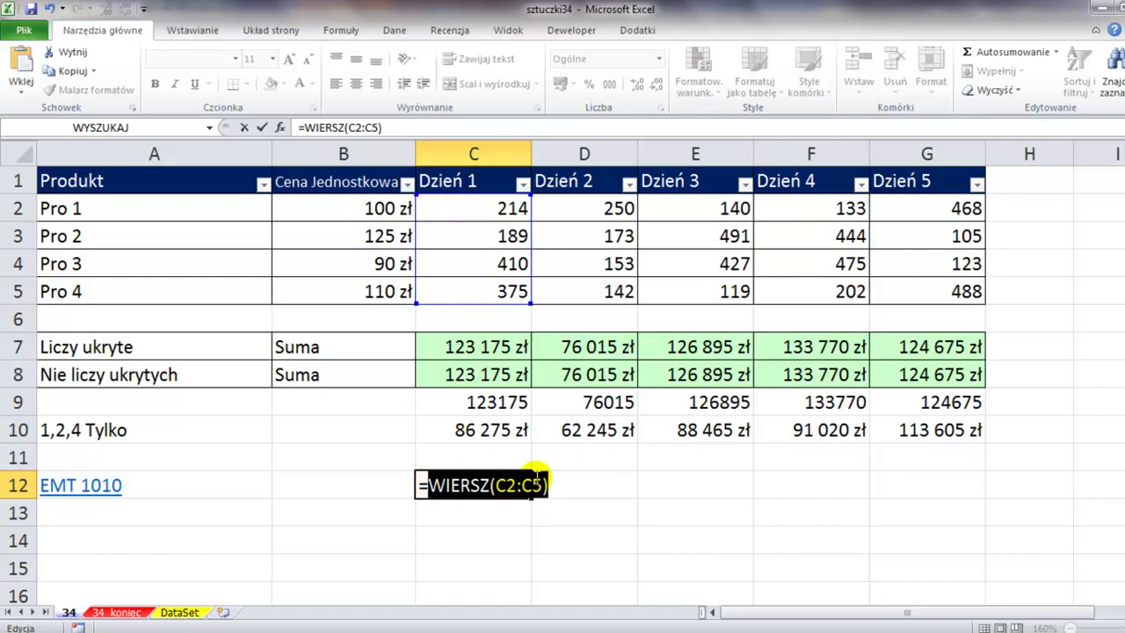
key("F9")
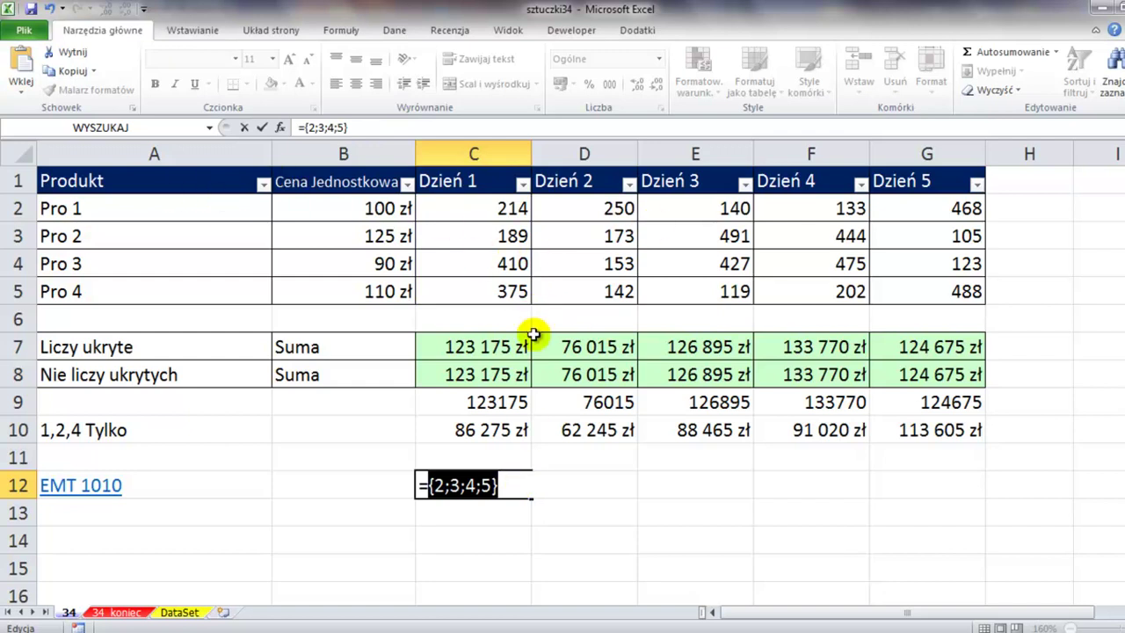
key("ctrl+z")
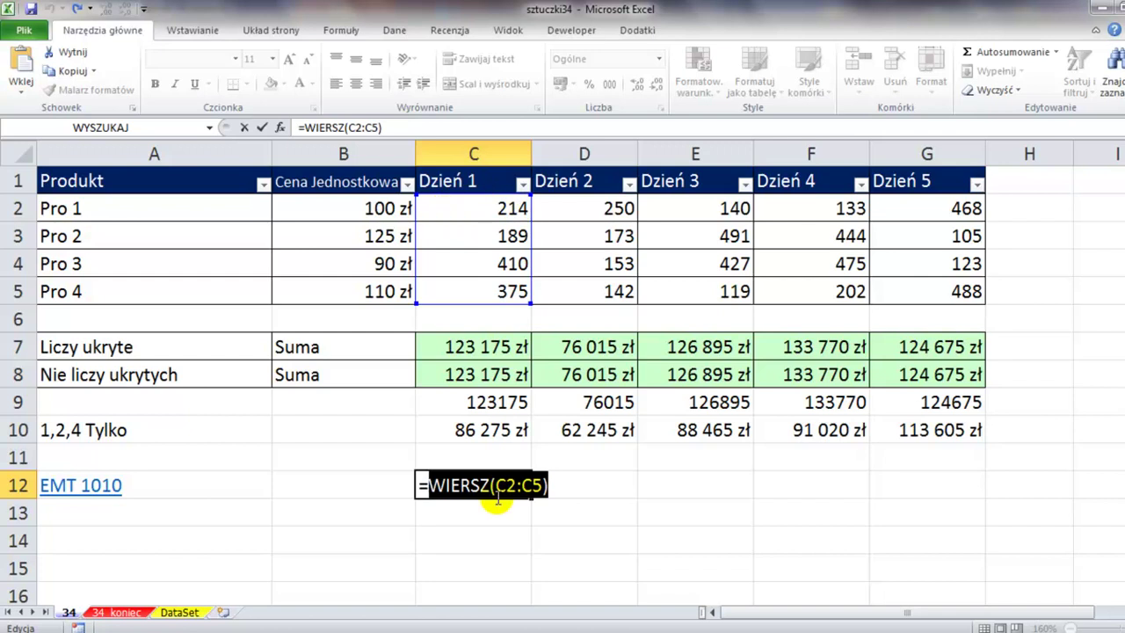
key("F9")
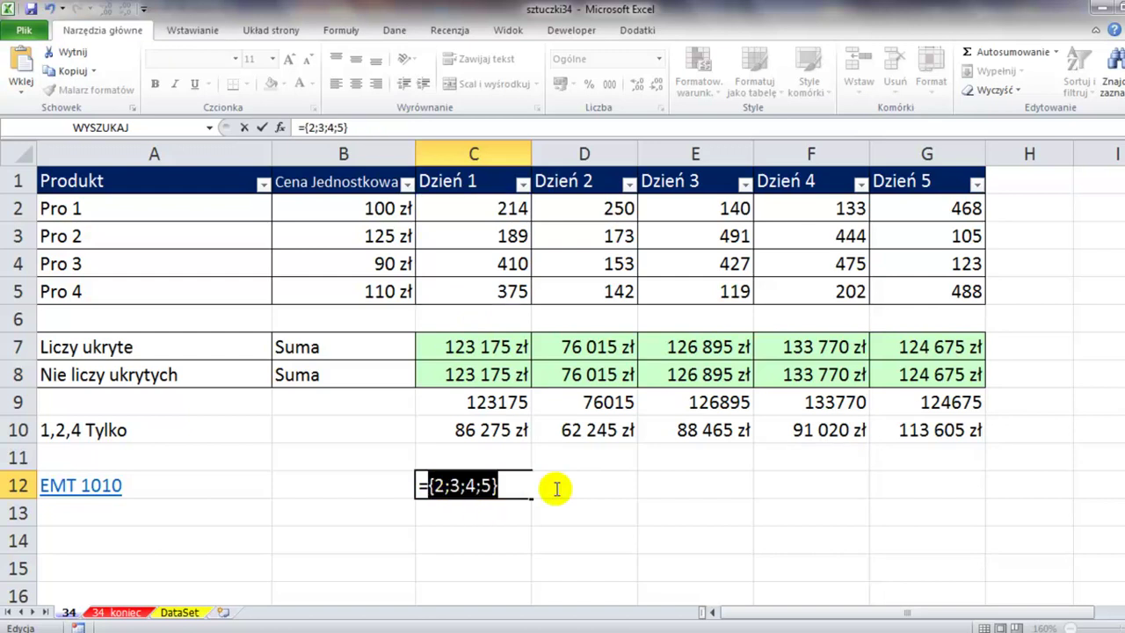
key("ctrl+z")
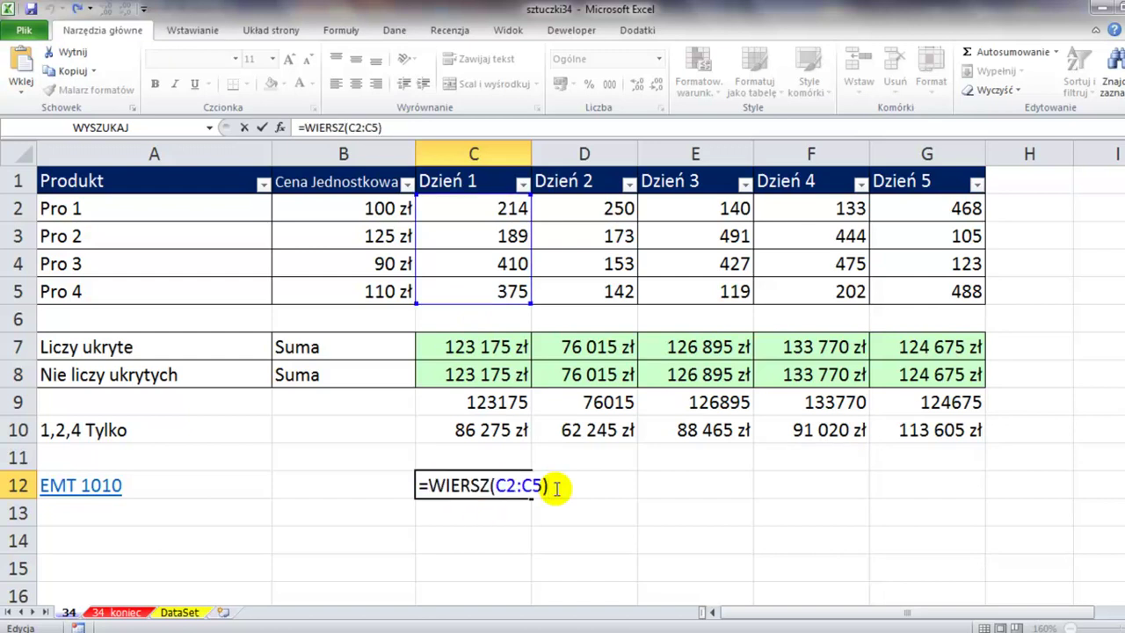
Subtract WIERSZ(C2), confirm it yields {0;1;2;3}, then discard the test formula and select C8.
type("-wi")
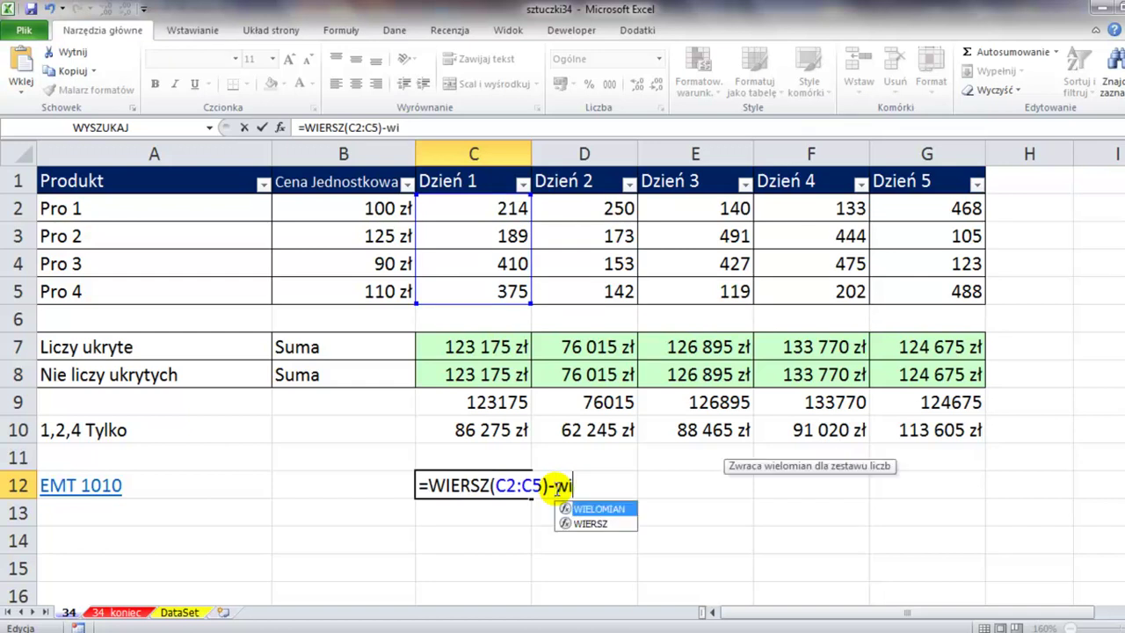
key("Down")
key("Tab")
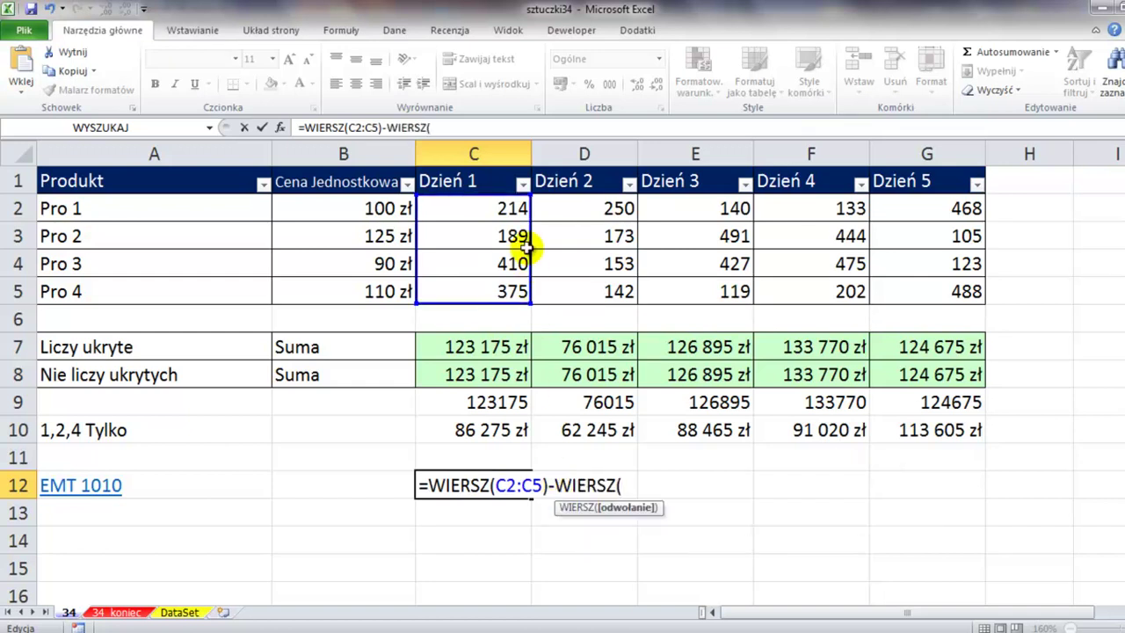
left_click(475, 211)
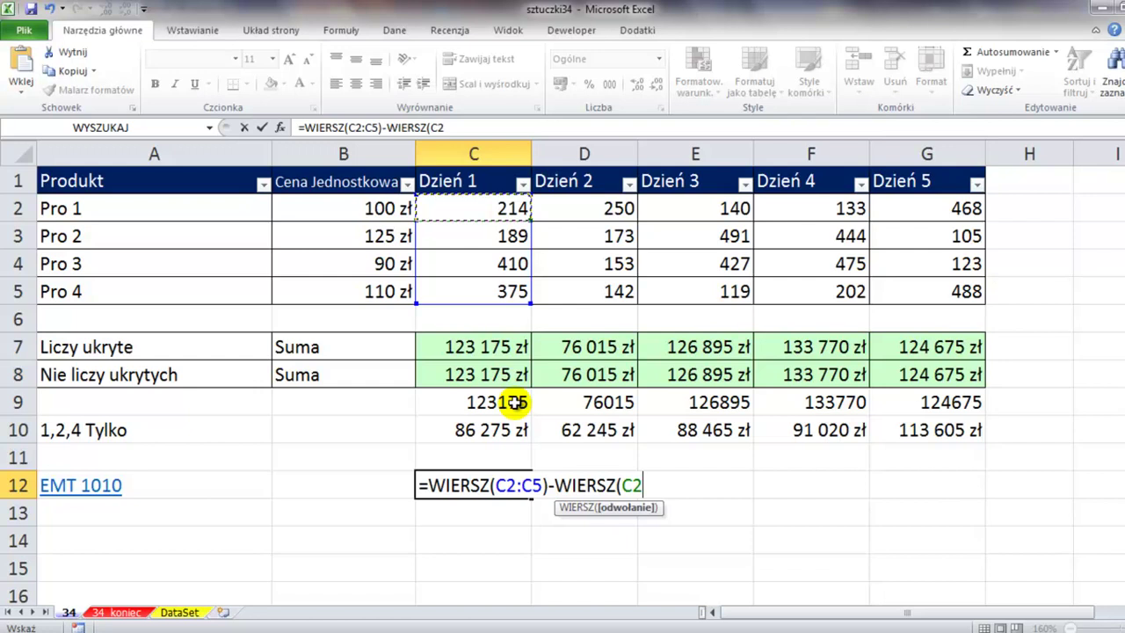
type(")")
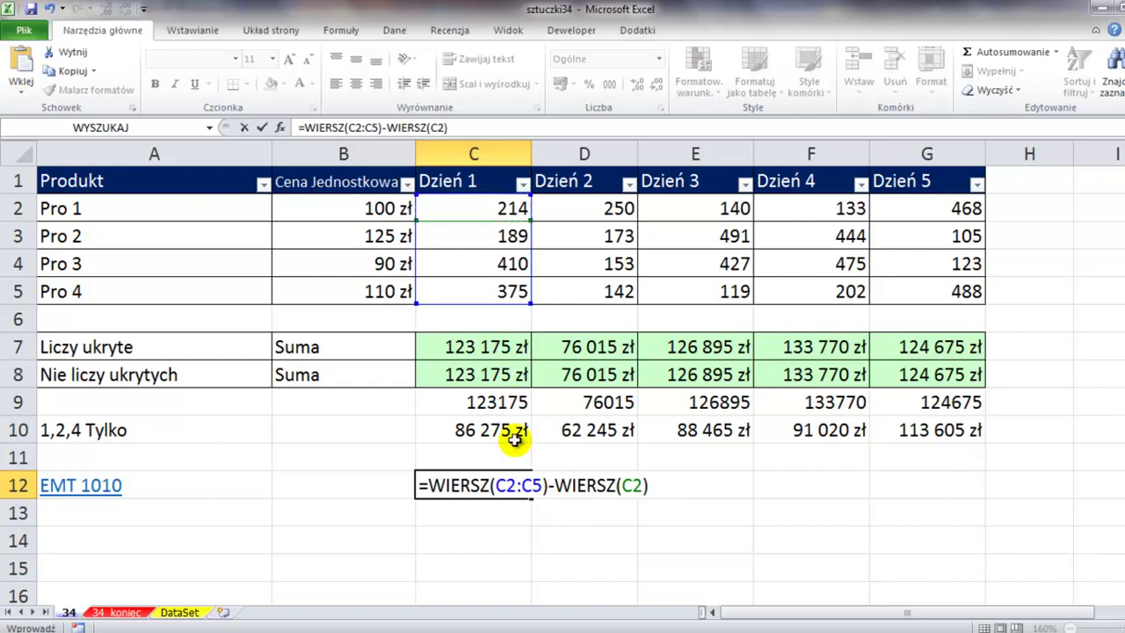
left_click_drag(420, 485, 744, 486)
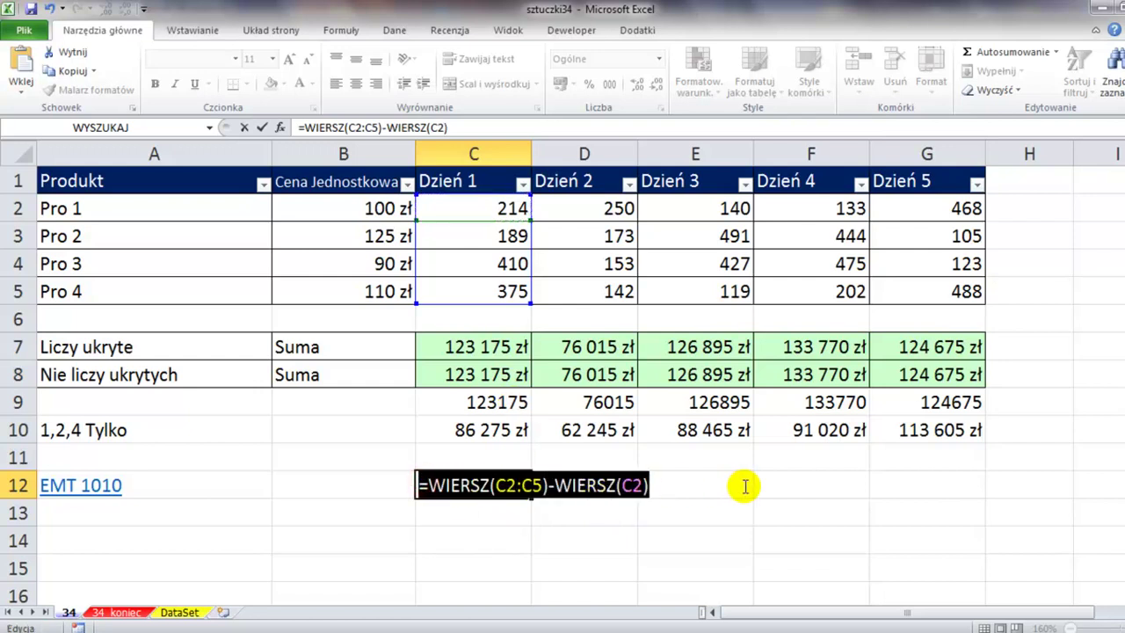
key("F9")
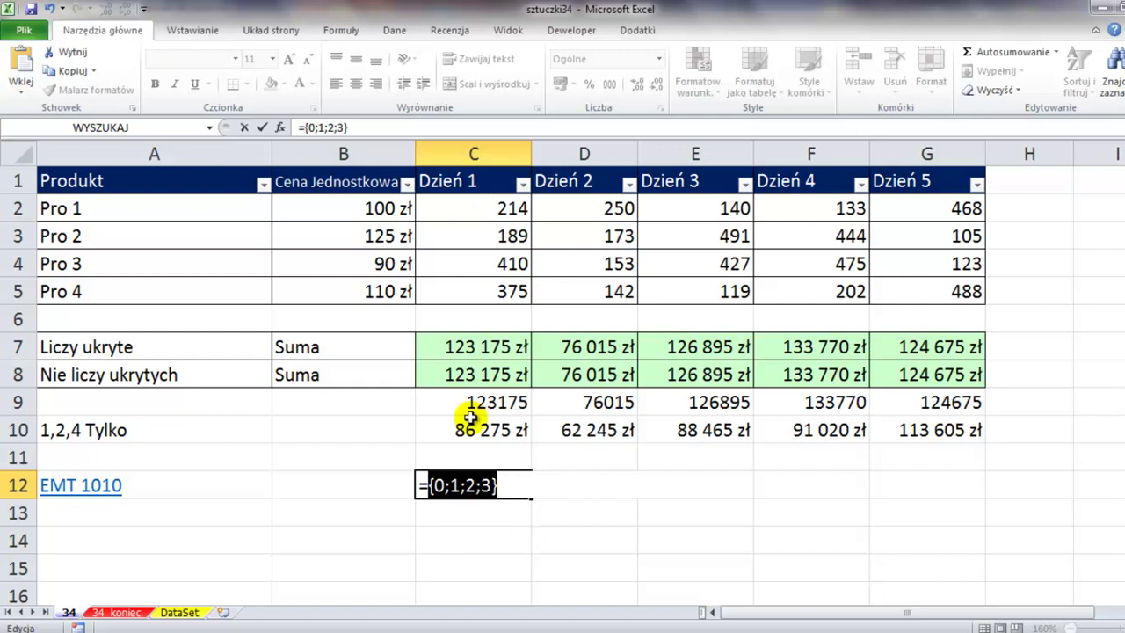
key("ctrl+z")
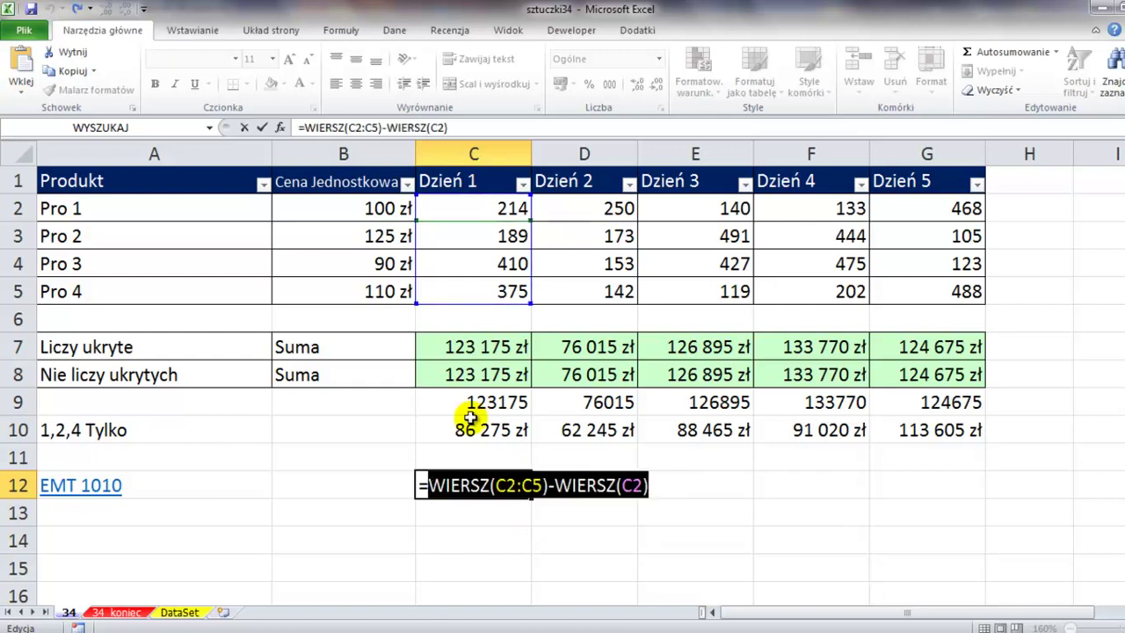
key("Escape")
left_click(493, 378)
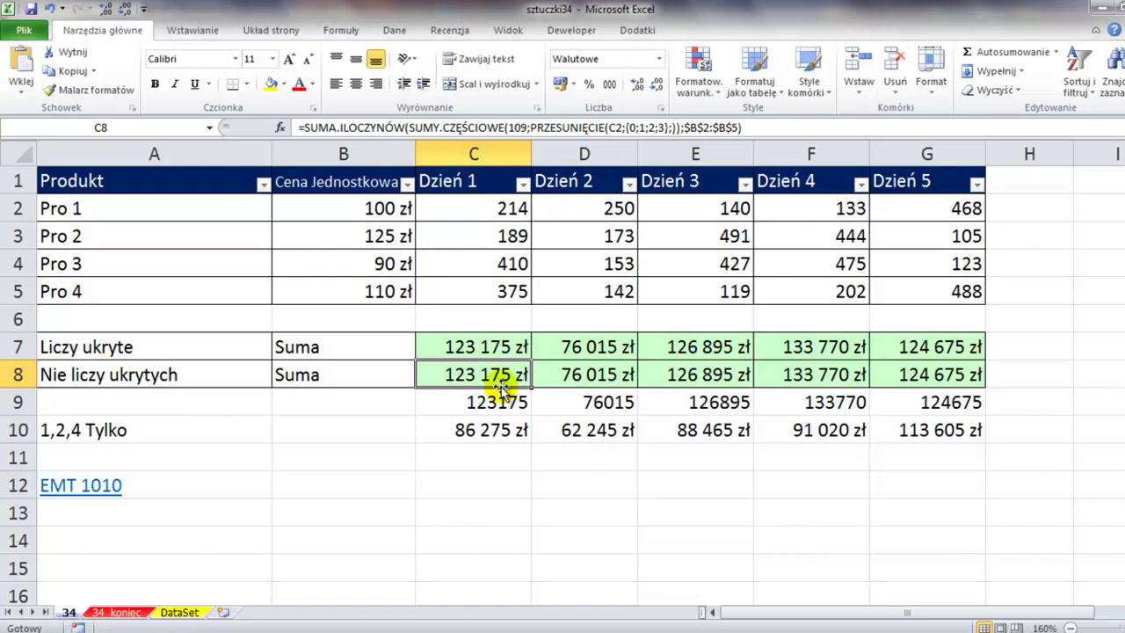
Replace {0;1;2;3} in C8 with WIERSZ(C2:C5)-WIERSZ(C2) and fill it across to G8.
key("F2")
left_click(930, 376)
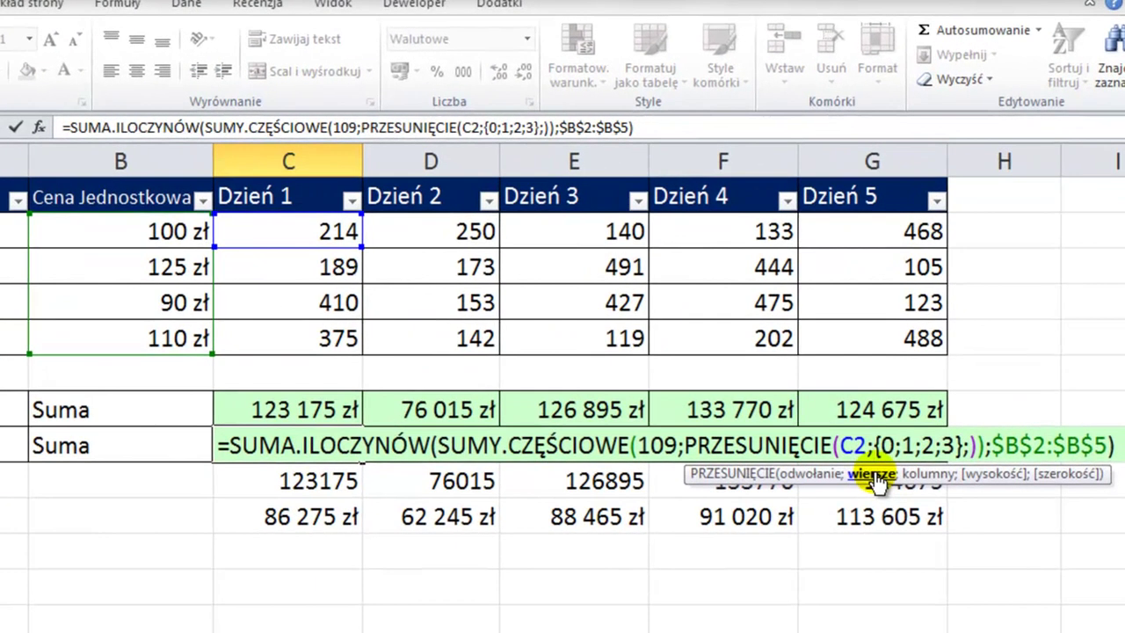
left_click(873, 476)
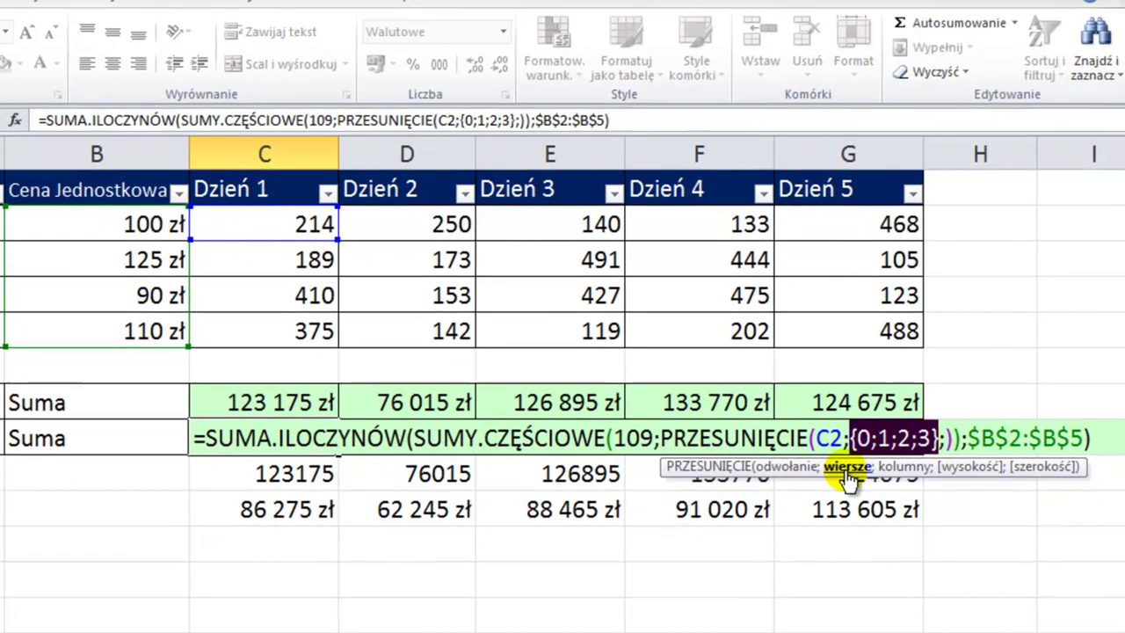
key("ctrl+v")
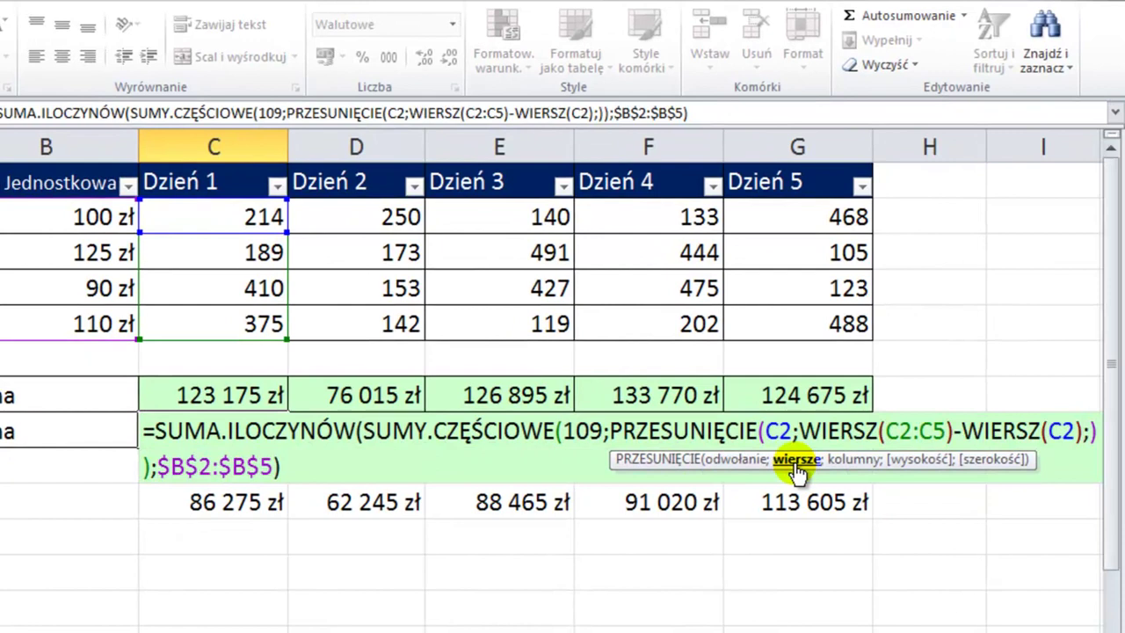
key("ctrl+Return")
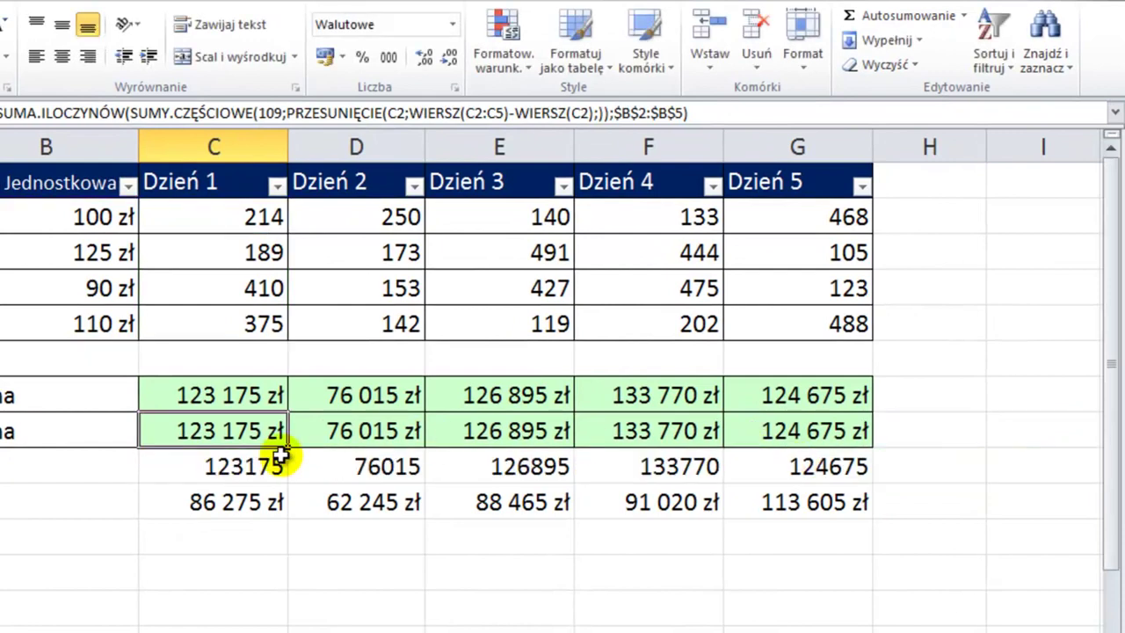
mouse_move(288, 446)
left_mouse_down()
mouse_move(646, 470)
mouse_move(873, 470)
left_mouse_up()
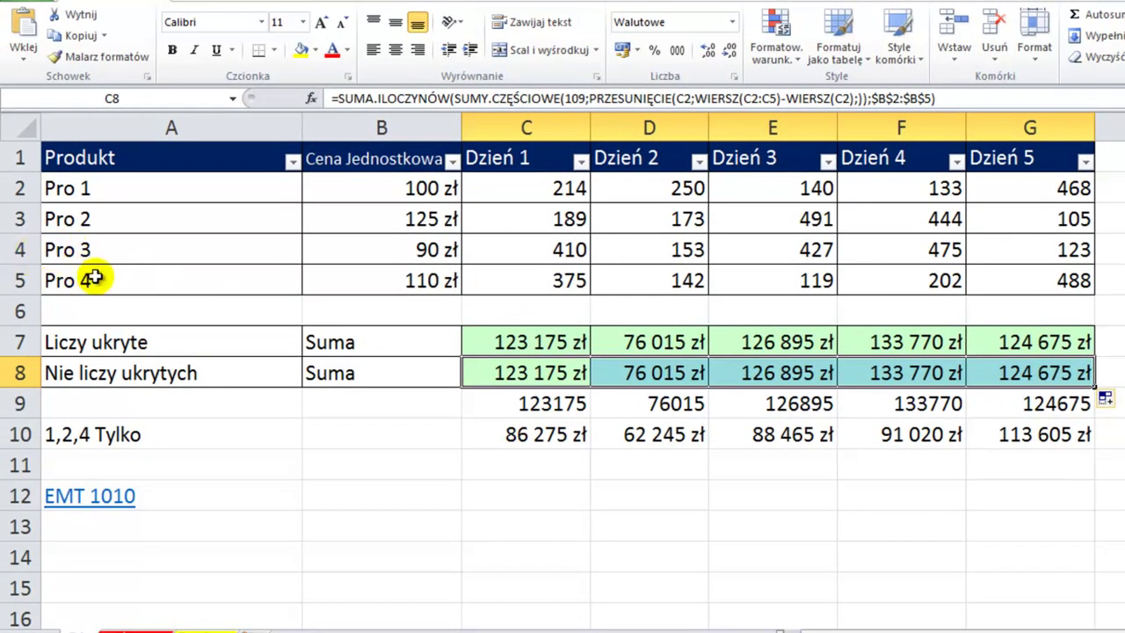
Evaluate the WIERSZ(C2:C5)-WIERSZ(C2) argument in C8 with F9, then restore it unchanged.
double_click(555, 373)
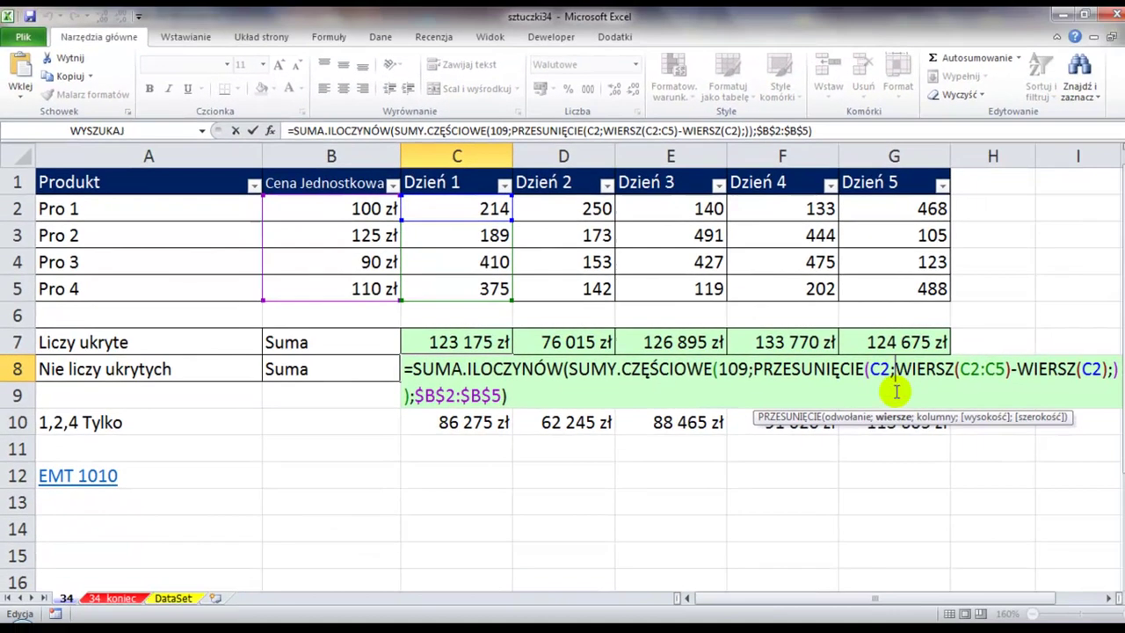
left_click(992, 423)
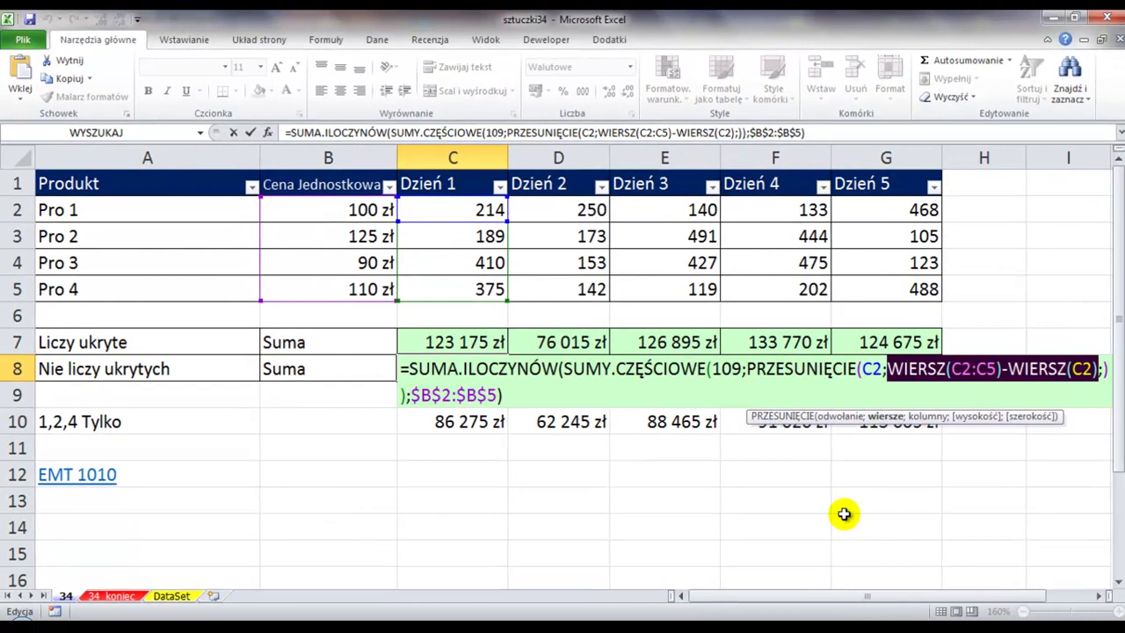
key("F9")
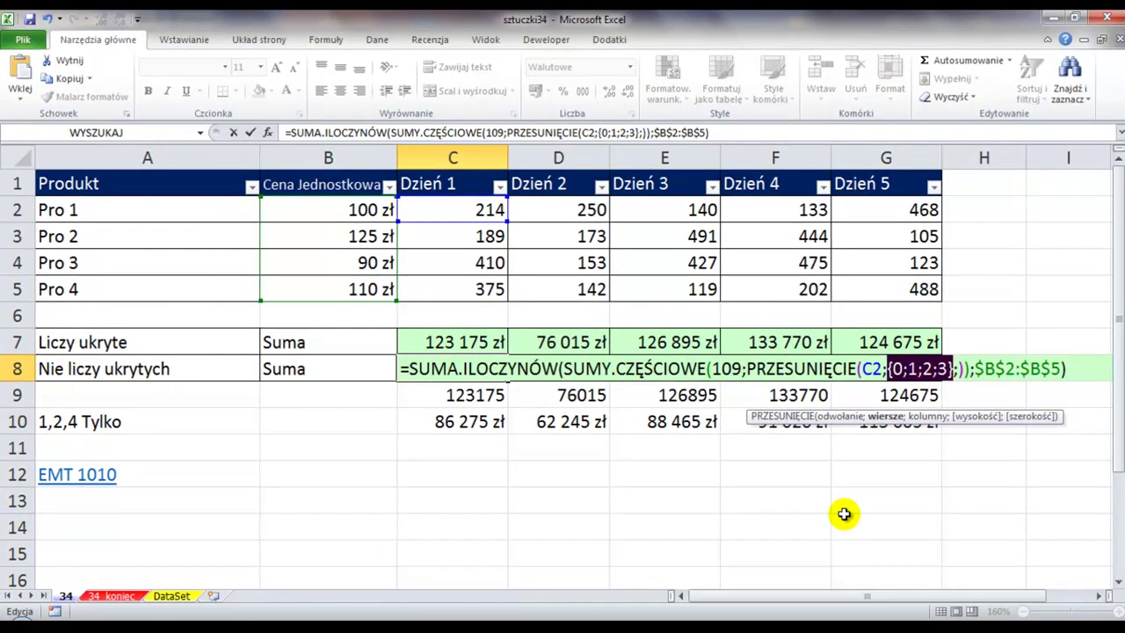
key("ctrl+z")
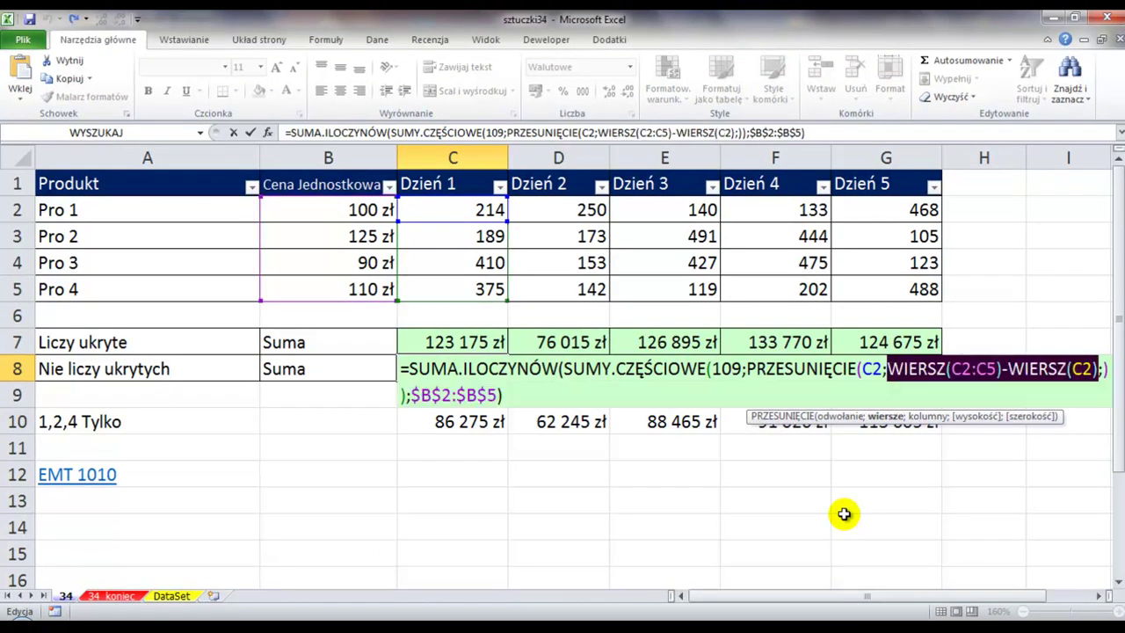
key("Return")
left_click(17, 260)
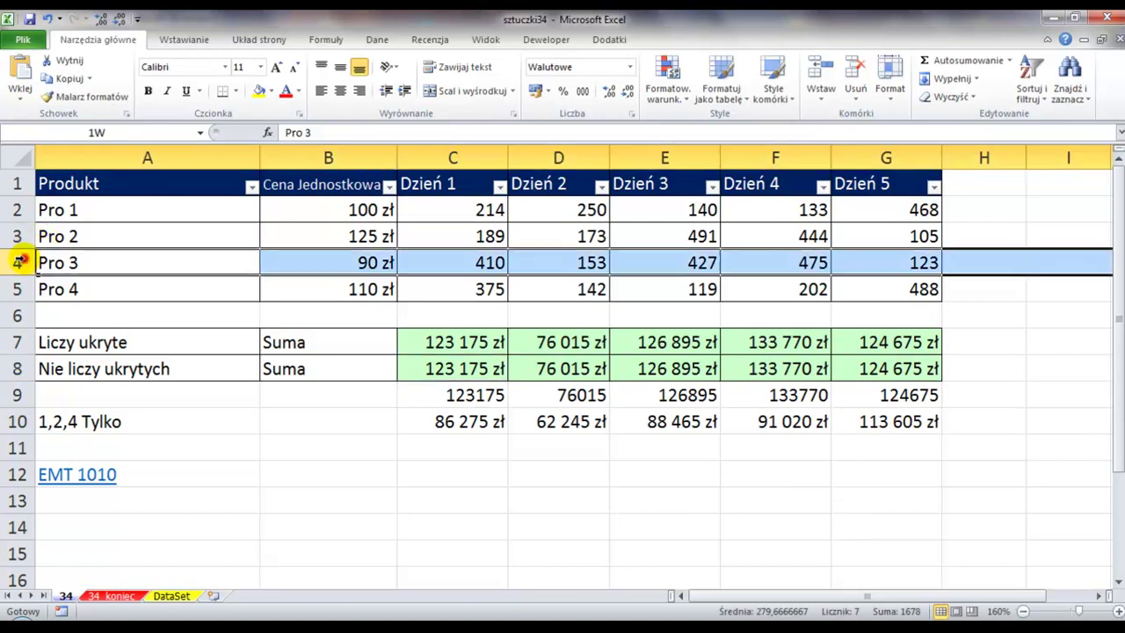
right_click(24, 262)
left_click(65, 461)
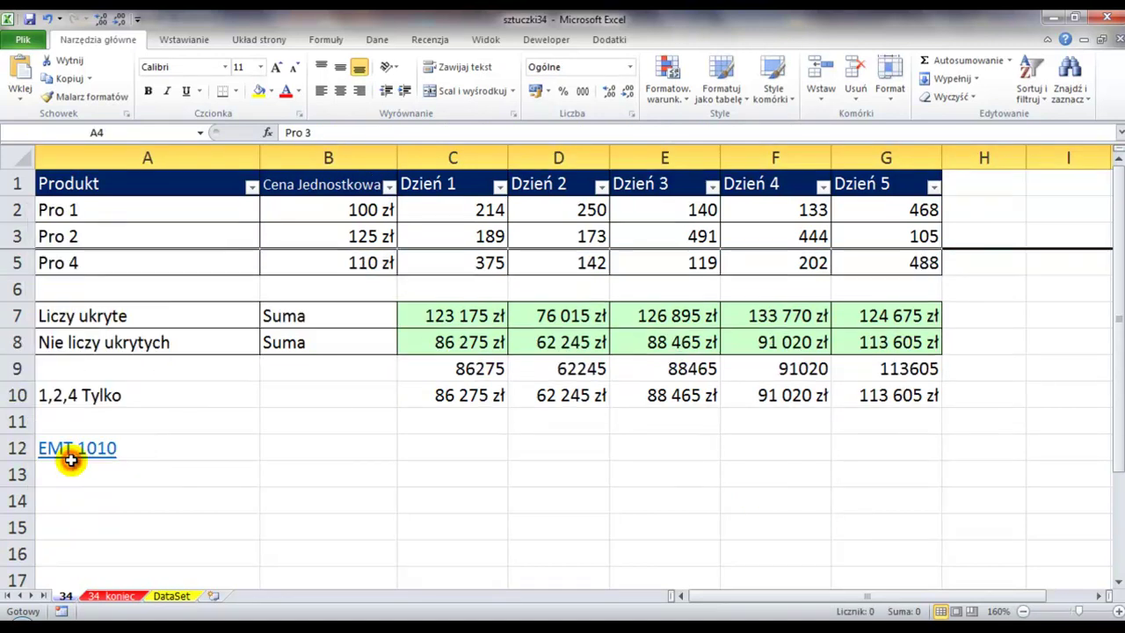
key("ctrl+z")
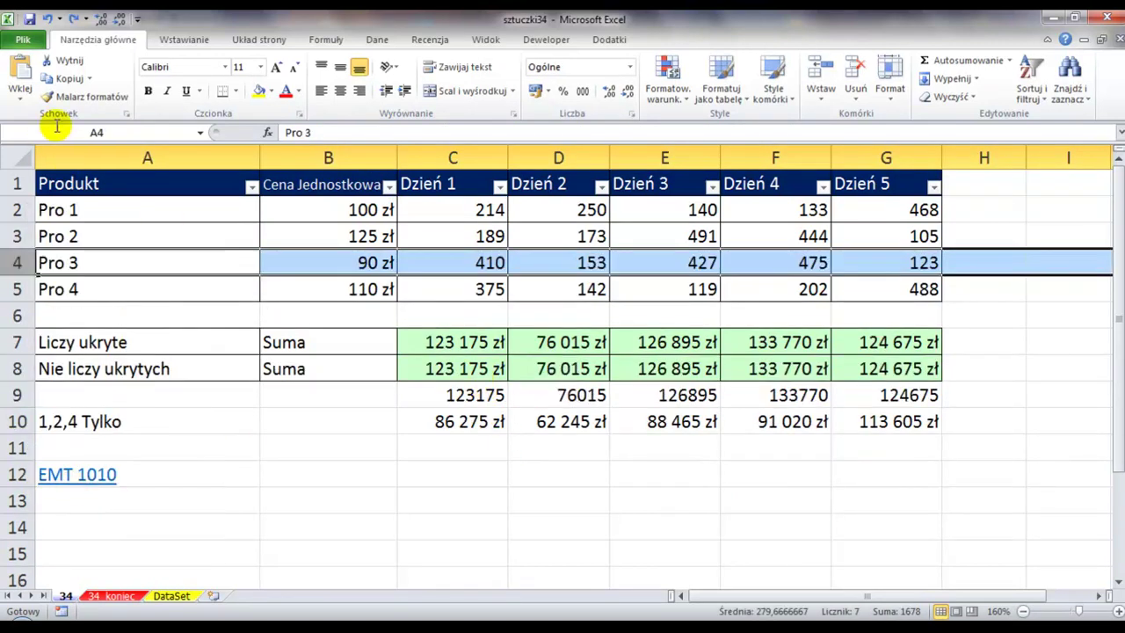
left_click(252, 186)
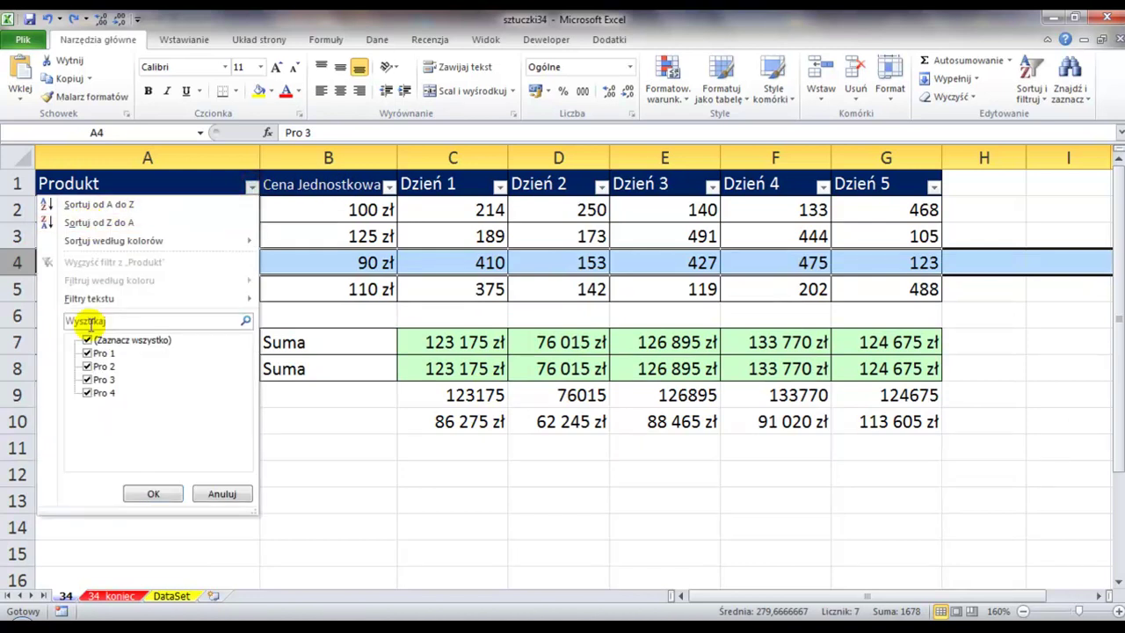
left_click(87, 366)
left_click(87, 379)
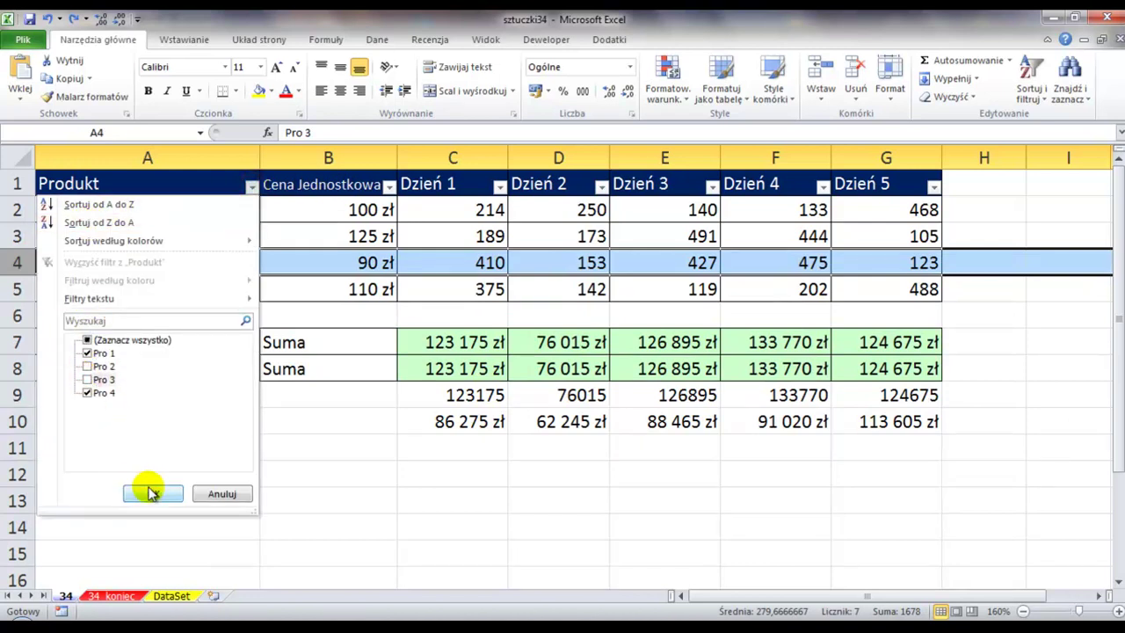
left_click(151, 493)
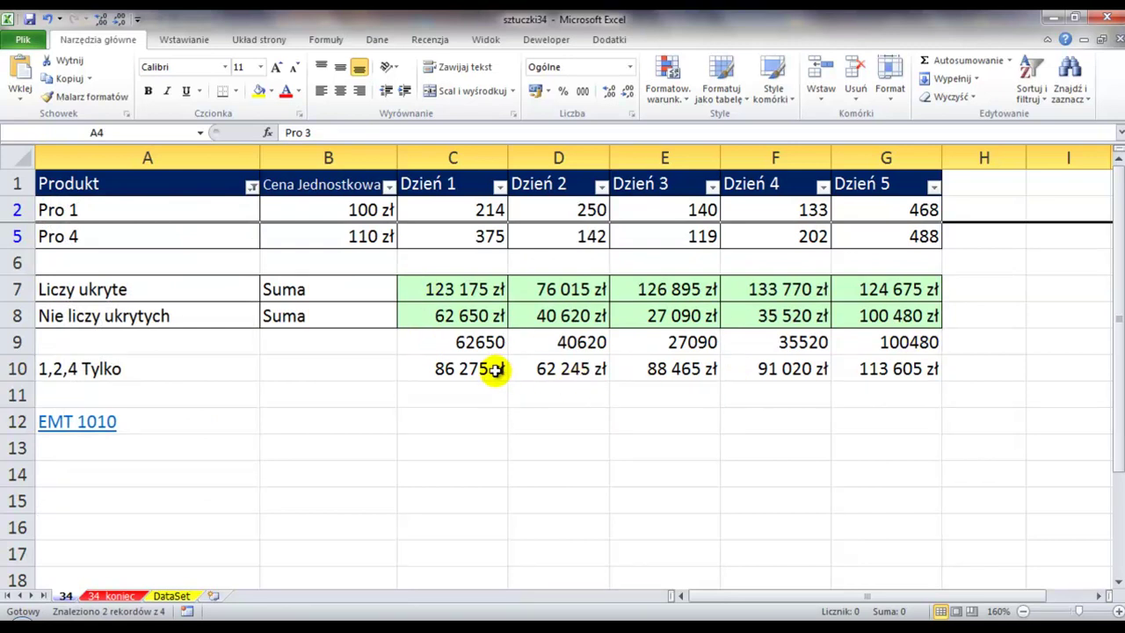
key("ctrl+z")
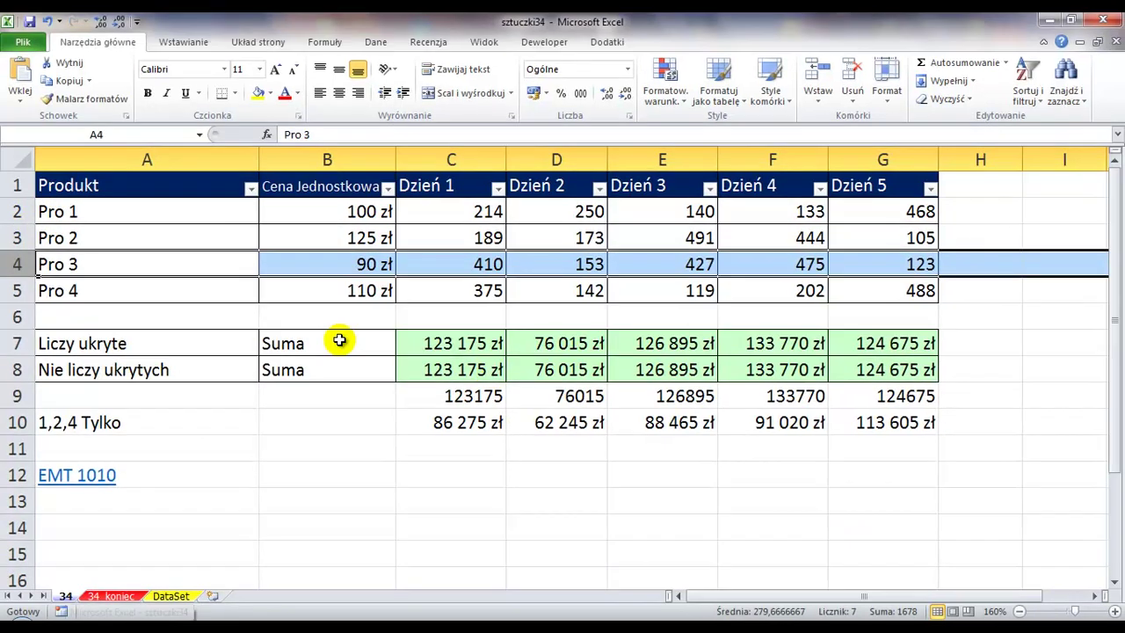
On the DataSet sheet, view H2's SUMA.ILOCZYNÓW Suma formula over Jednostki E3:E19 and Cena F3:F19.
left_click(176, 596)
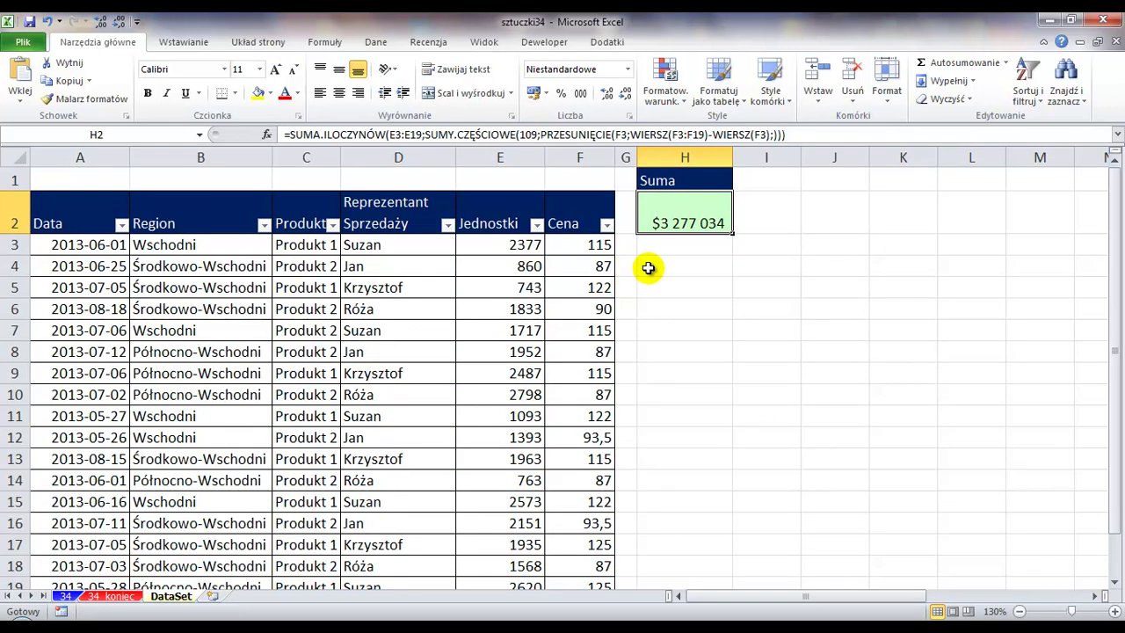
key("F2")
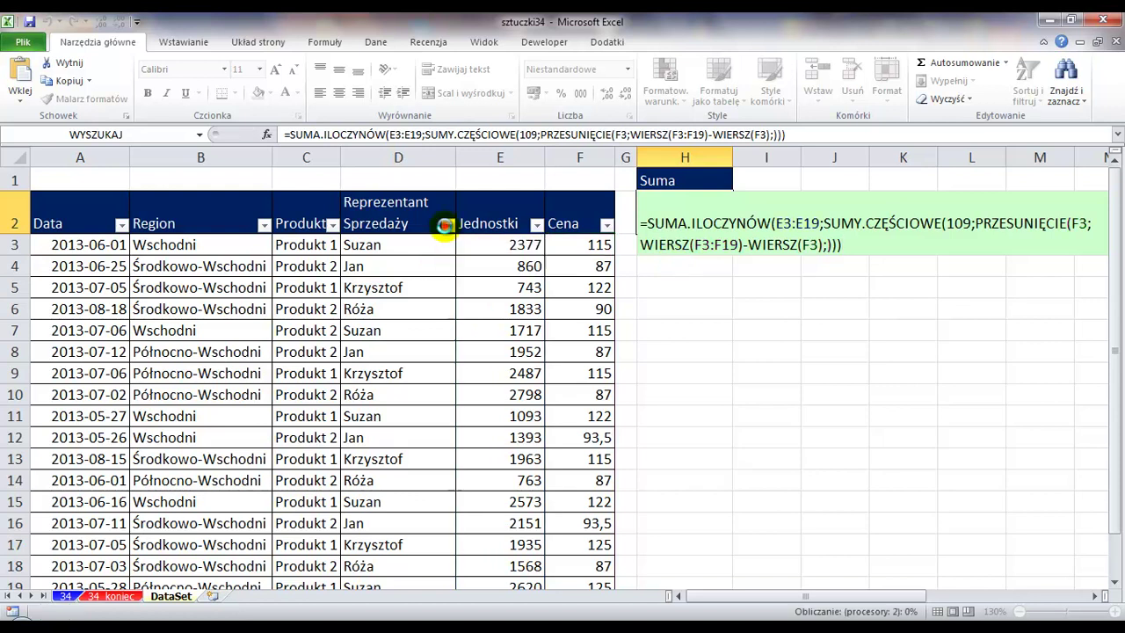
left_click(447, 226)
Filter Reprezentant Sprzedaży to a single representative.
mouse_move(427, 335)
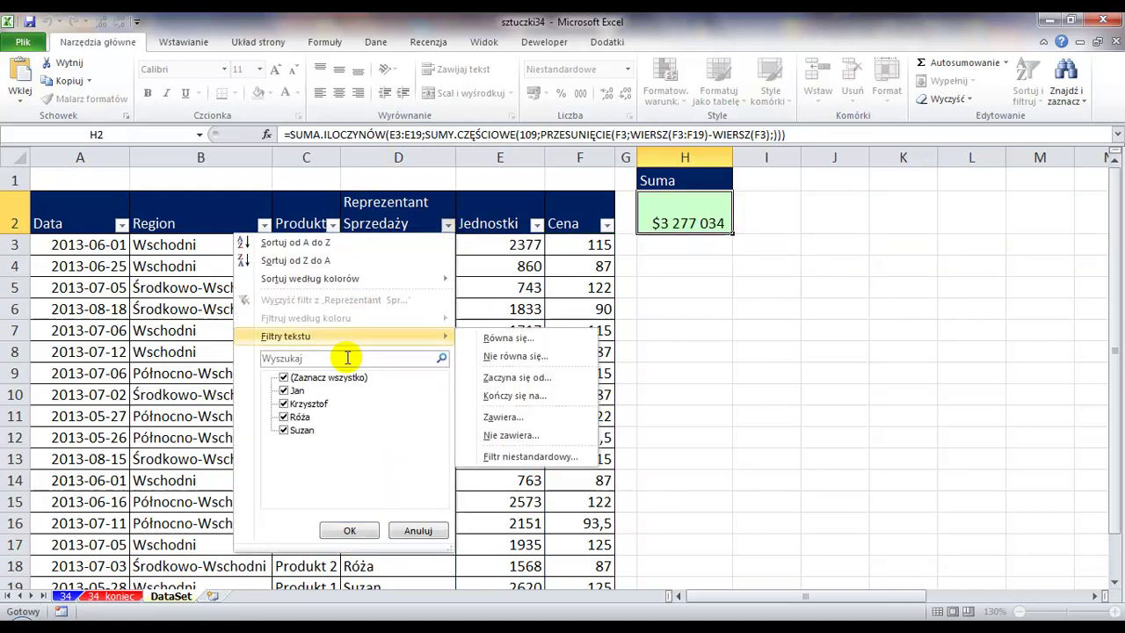
left_click(283, 377)
left_click(287, 431)
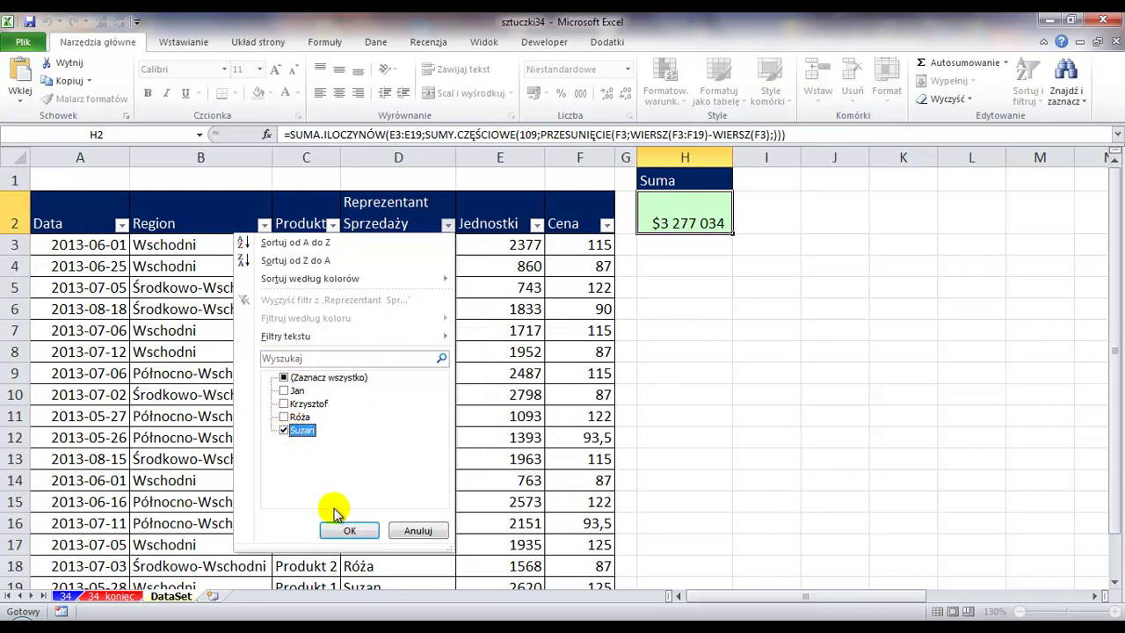
left_click(350, 530)
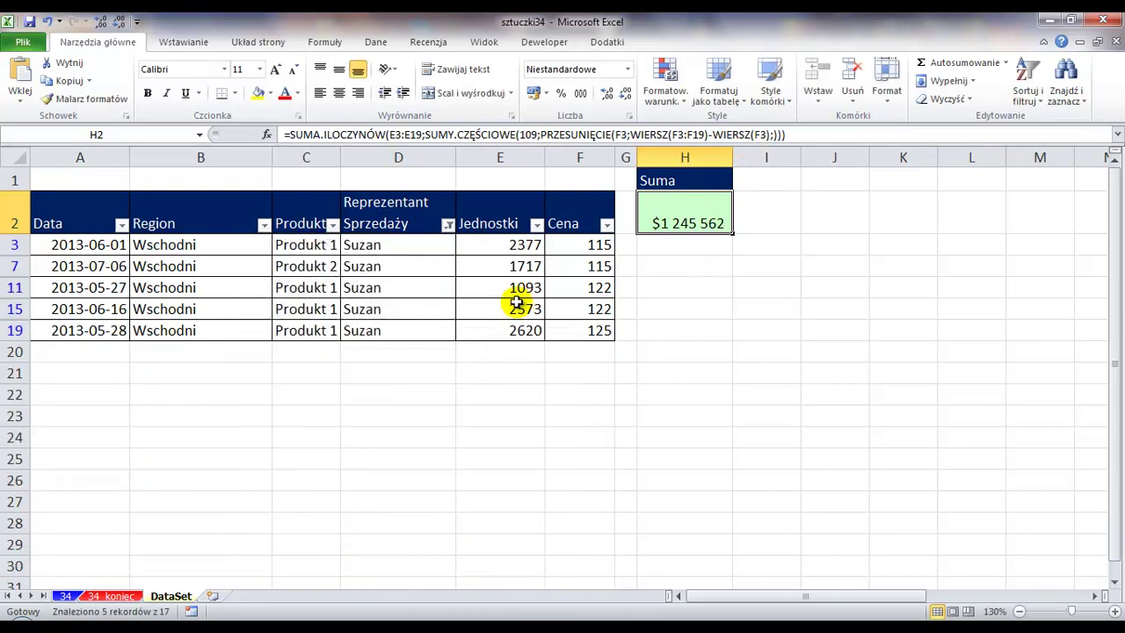
Filter the Produkt column to Produkt 1 only, excluding Produkt 2.
left_click(332, 225)
left_click(176, 404)
left_click(234, 530)
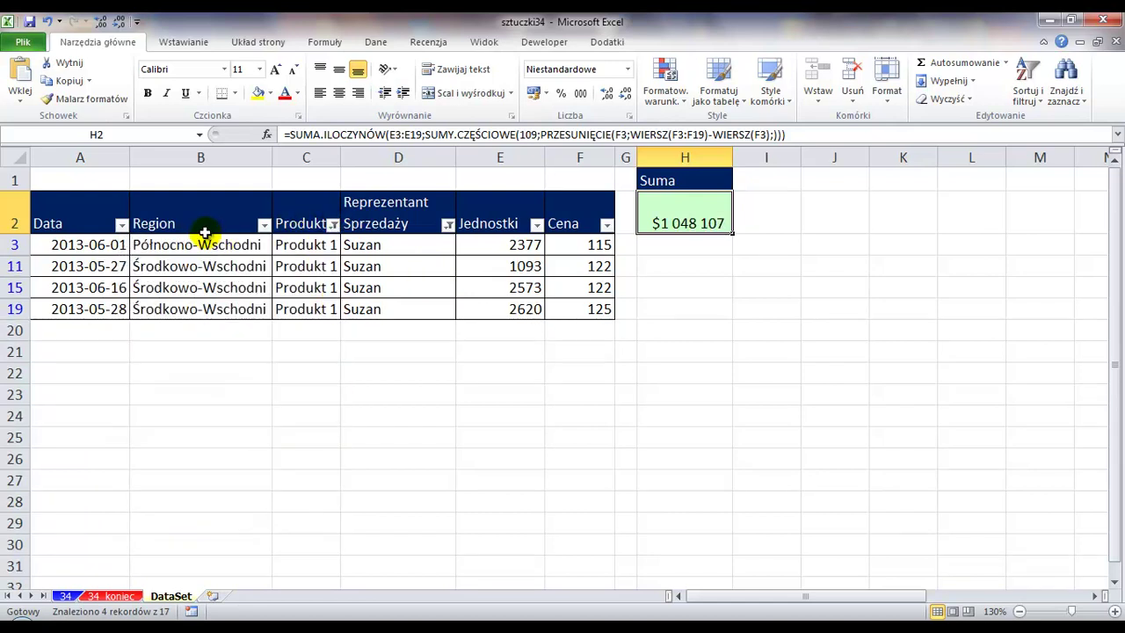
Filter the Data column to Ubiegły miesiąc (last month) via Filtry dat.
left_click(122, 227)
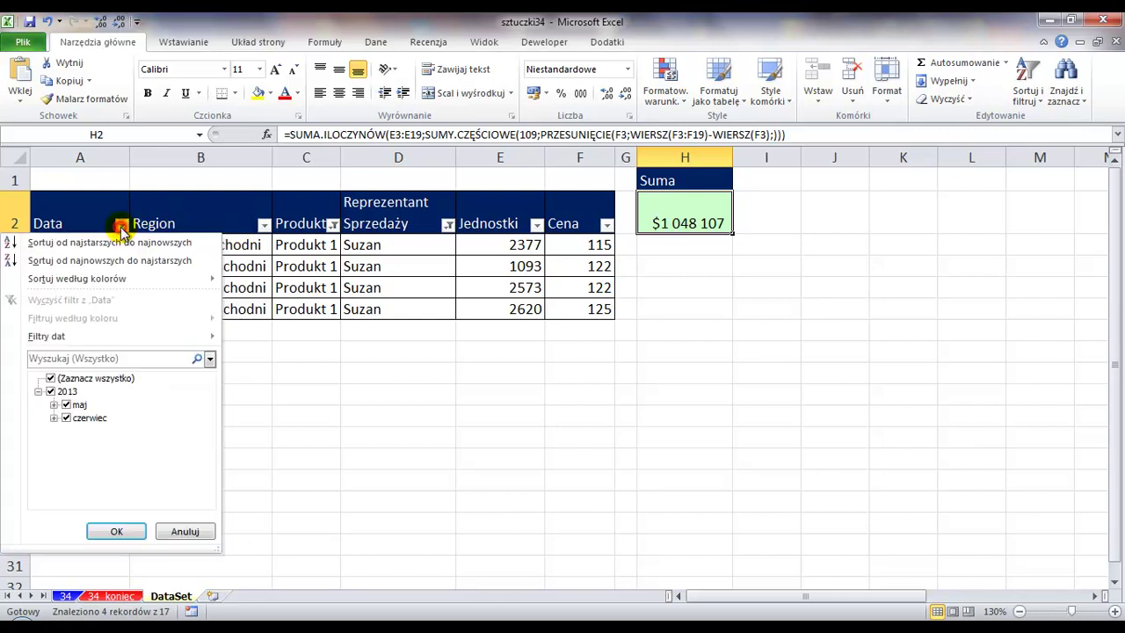
mouse_move(141, 335)
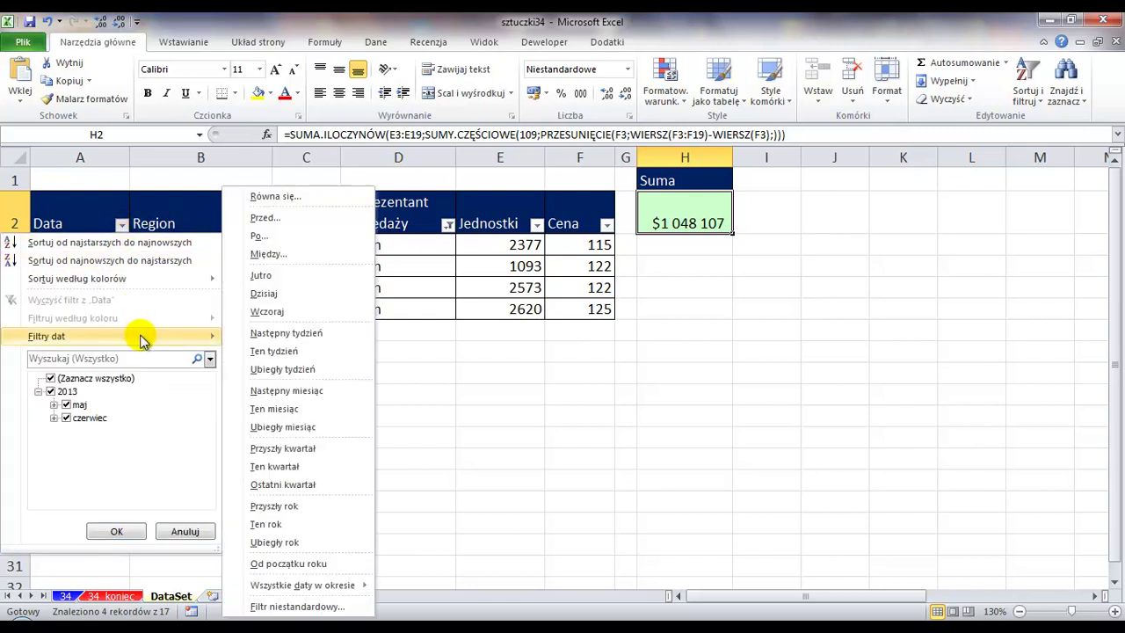
left_click(300, 434)
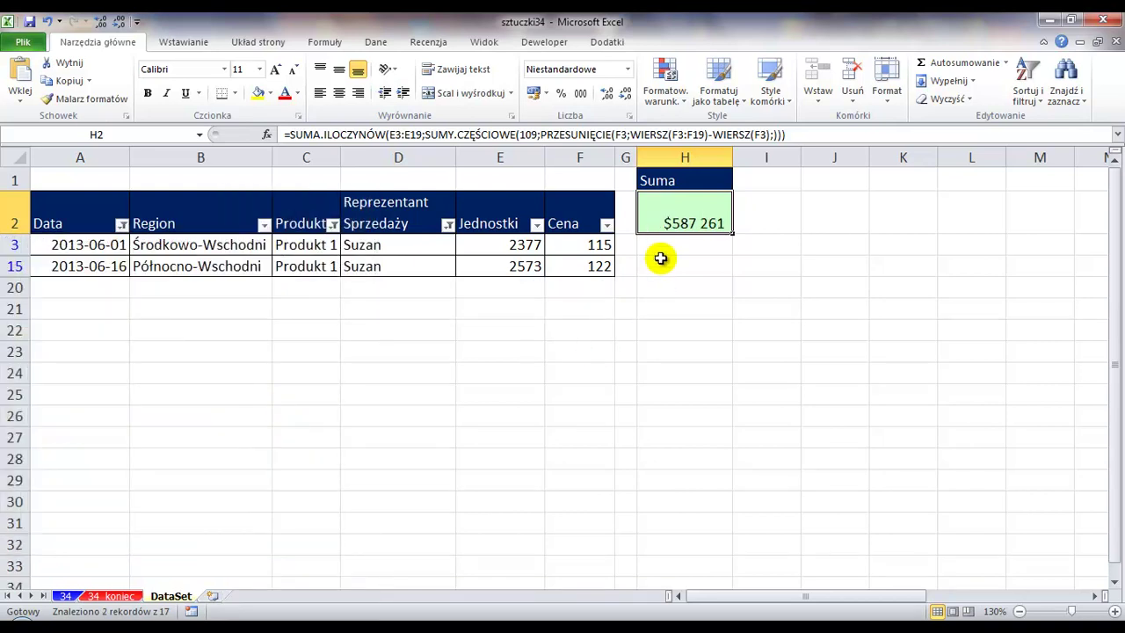